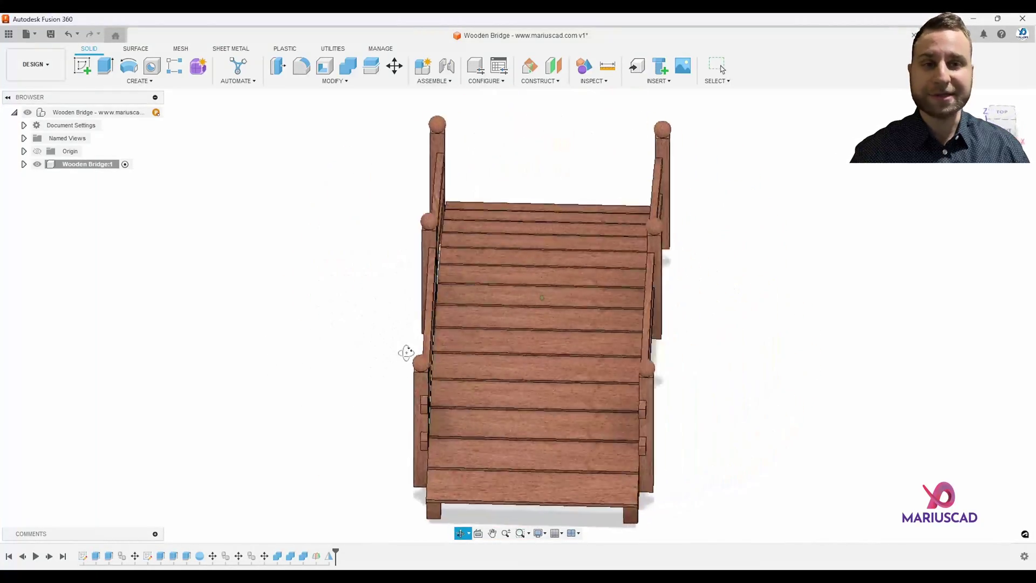
key("Escape")
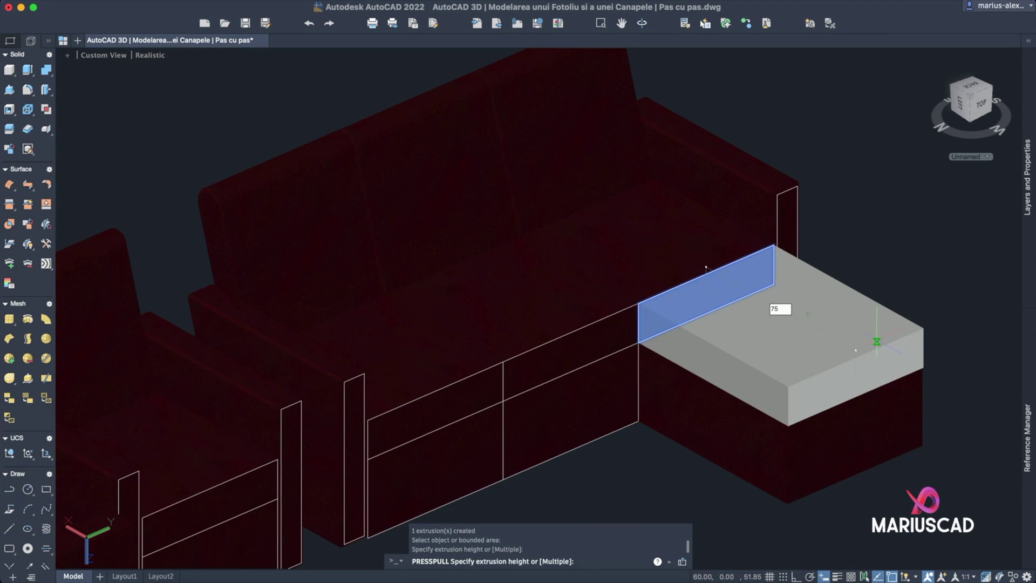
left_click(880, 344)
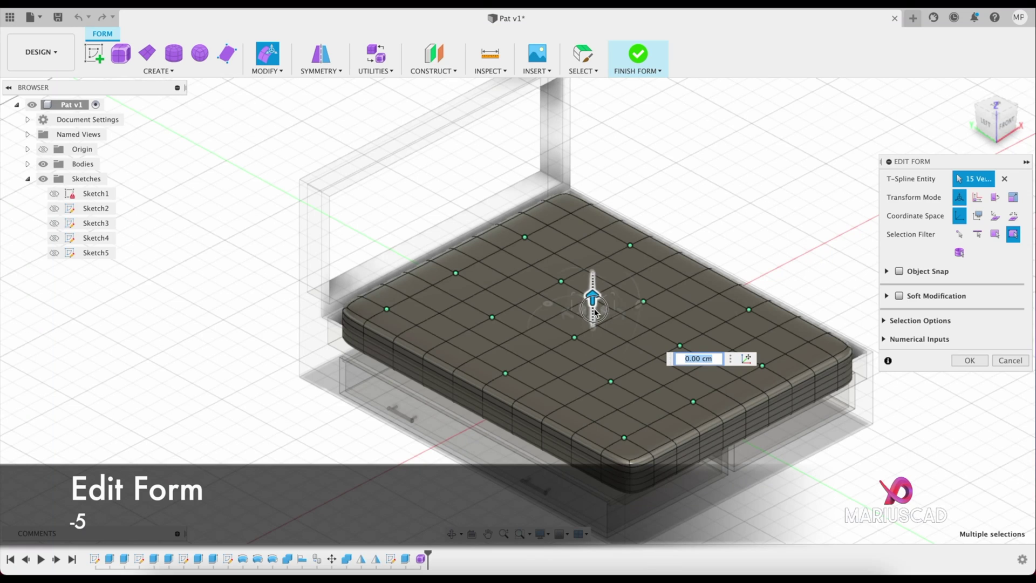
left_click_drag(592, 297, 593, 316)
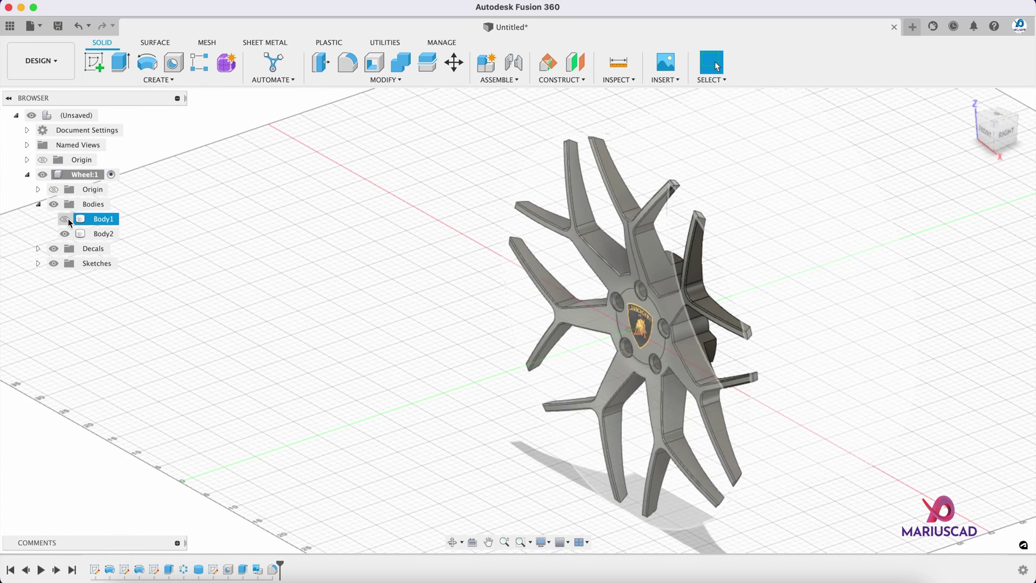
left_click(65, 219)
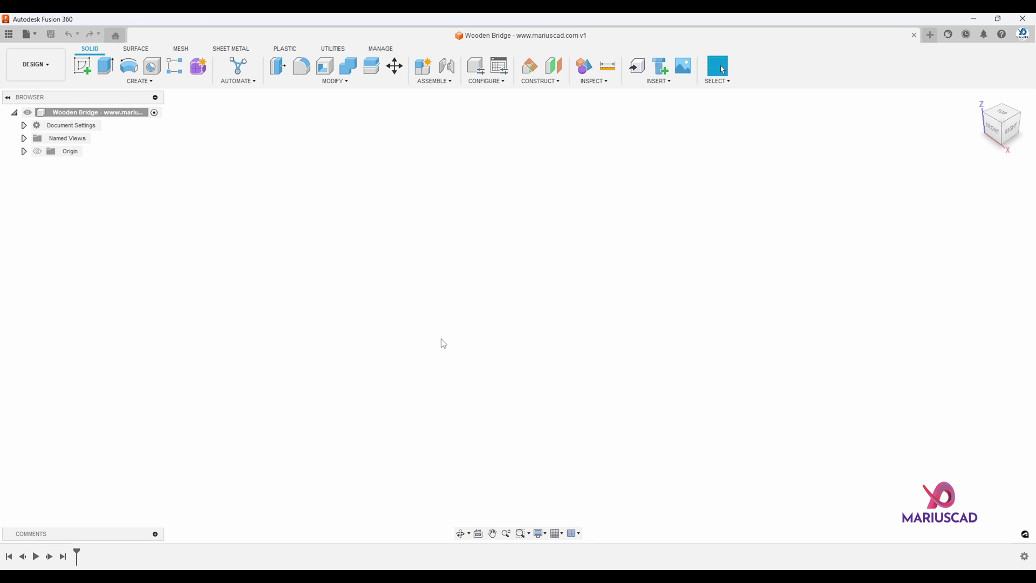
Change the document's active units to centimeters.
left_click(24, 126)
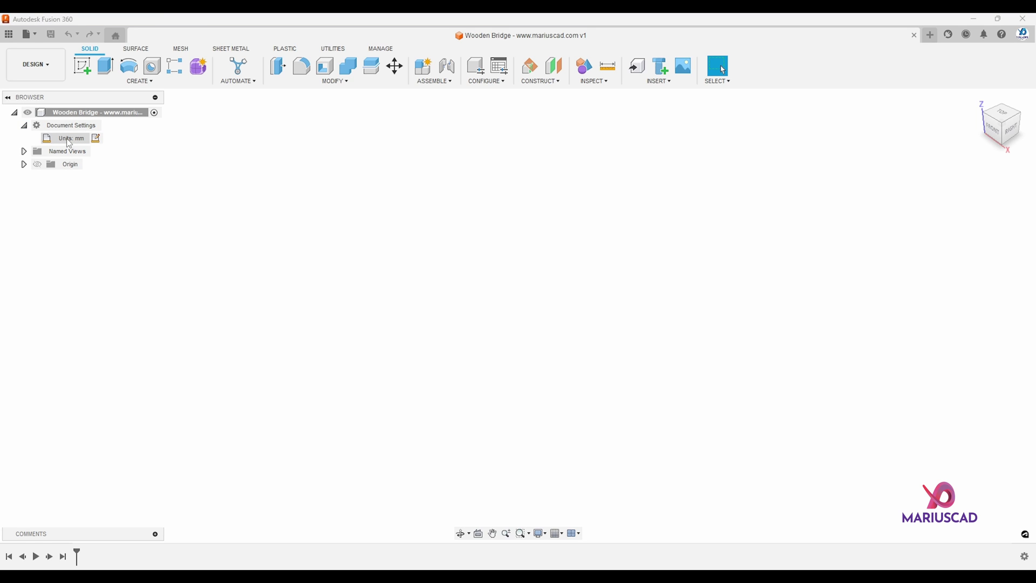
left_click(96, 139)
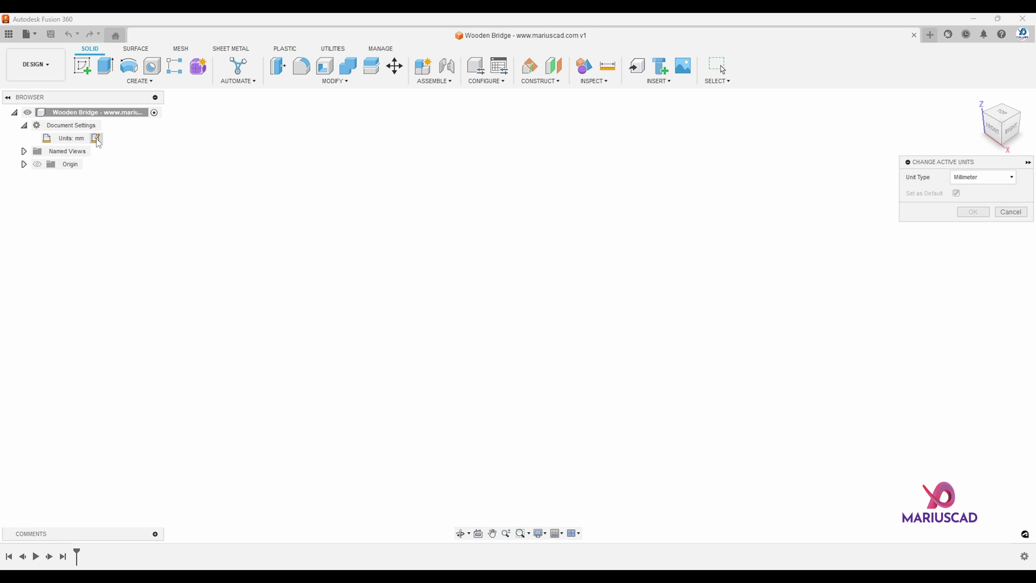
left_click(982, 182)
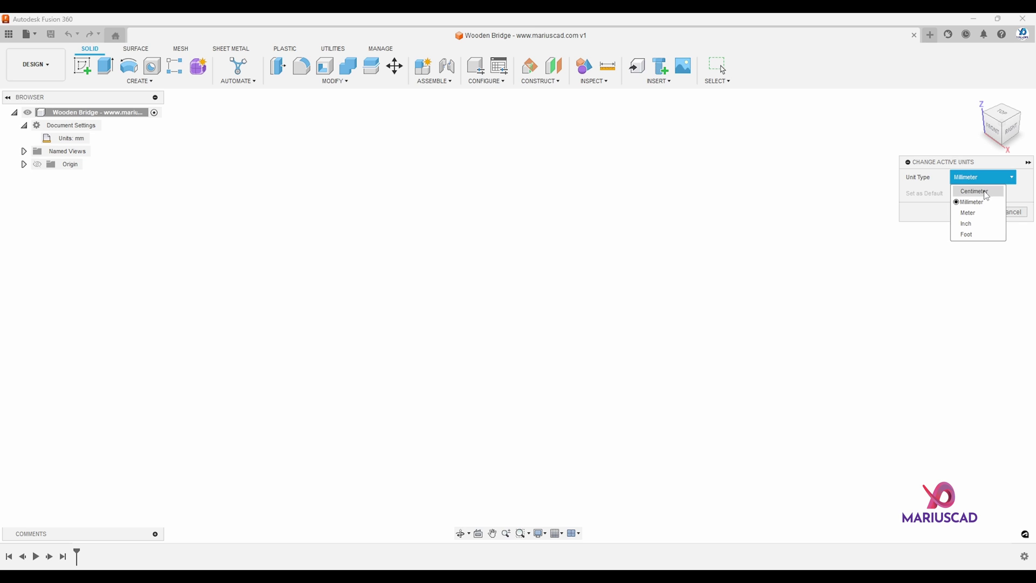
left_click(979, 192)
left_click(982, 214)
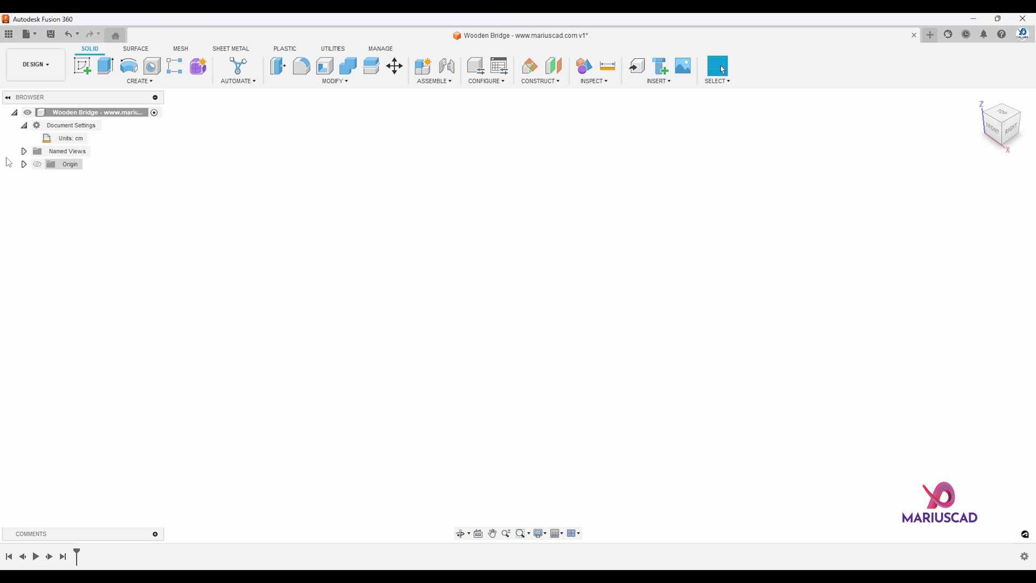
left_click(24, 125)
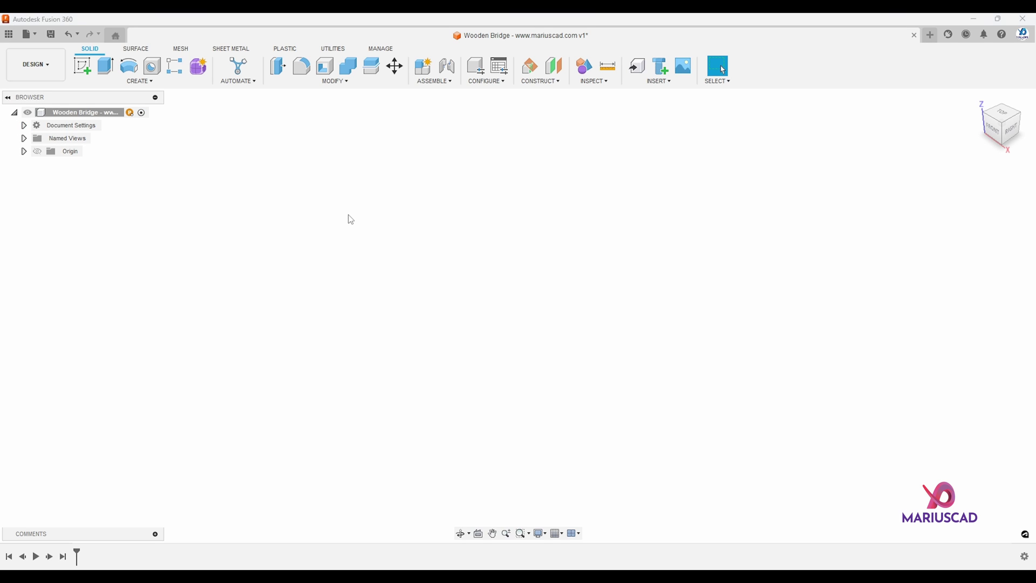
Create a new internal standard component named "Wooden Bridge" under the root component.
left_click(141, 81)
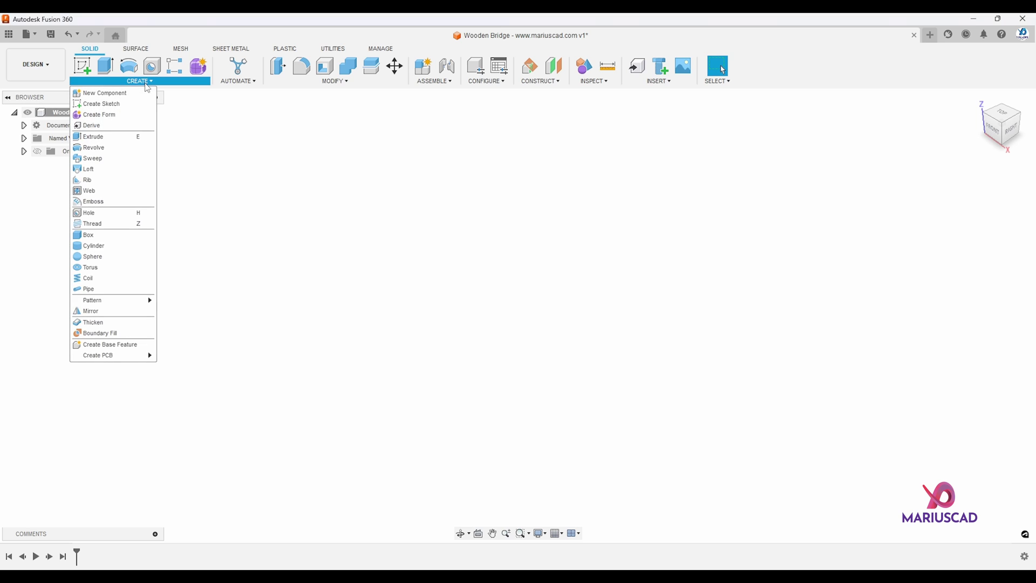
left_click(128, 93)
left_click(921, 230)
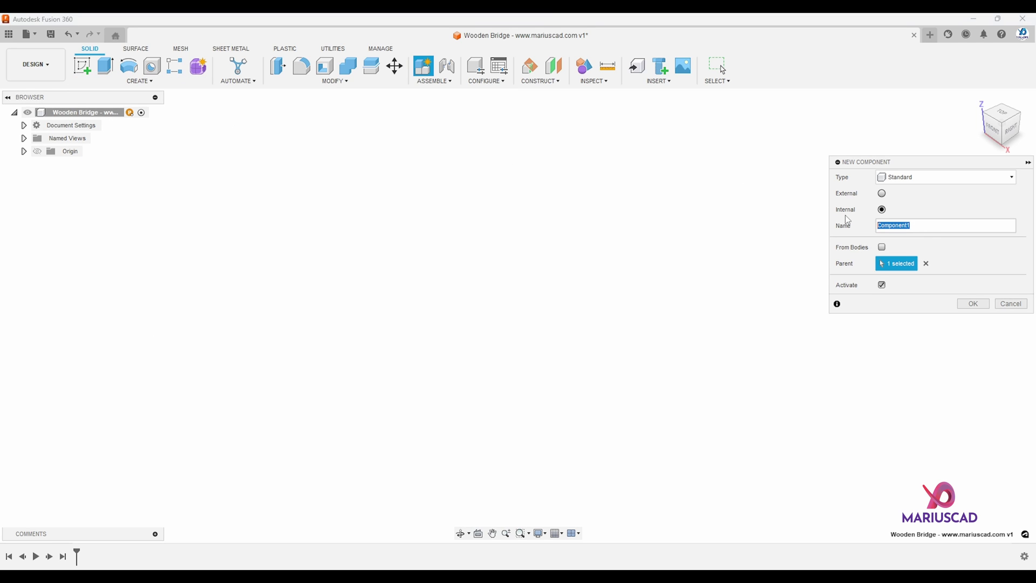
type("Wooden Bridge")
key("Return")
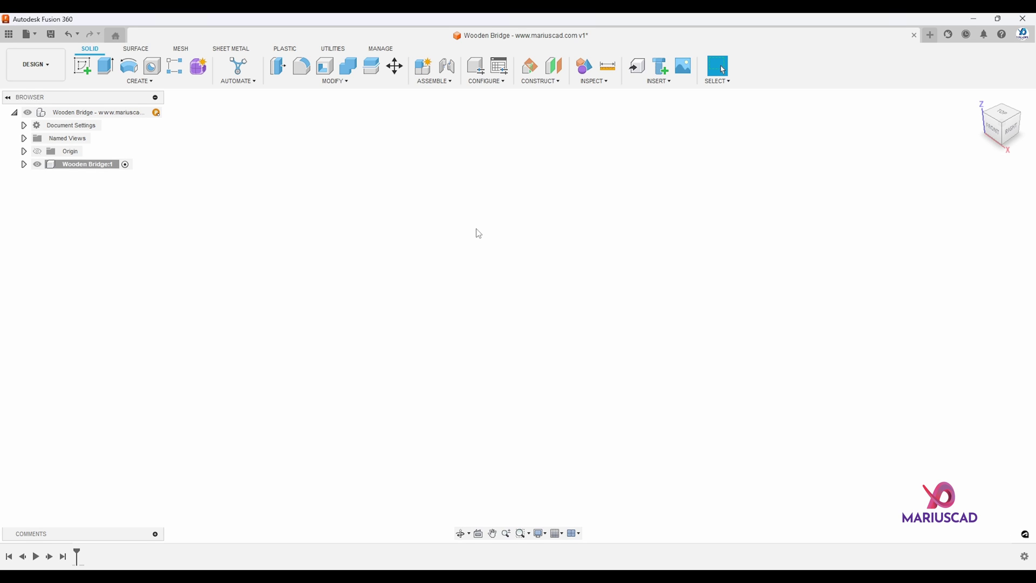
Add a user parameter named Thickness with unit cm and a value of 4.
left_click(342, 83)
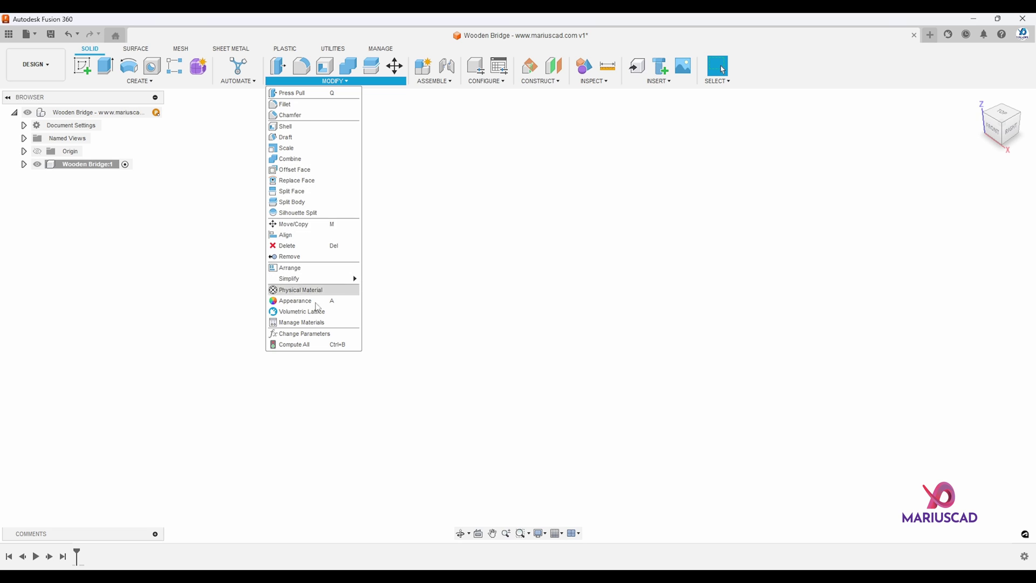
left_click(315, 335)
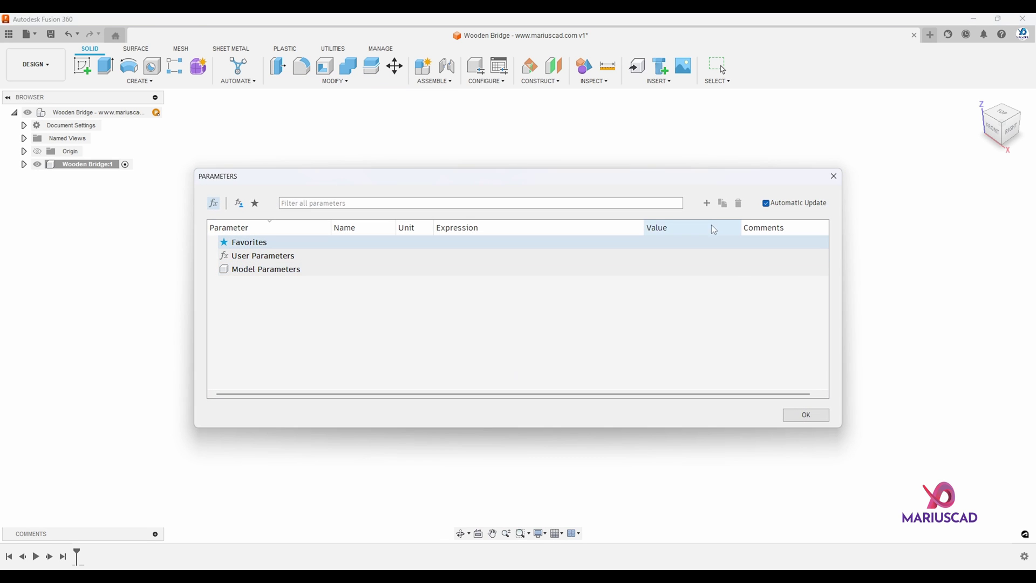
left_click(707, 203)
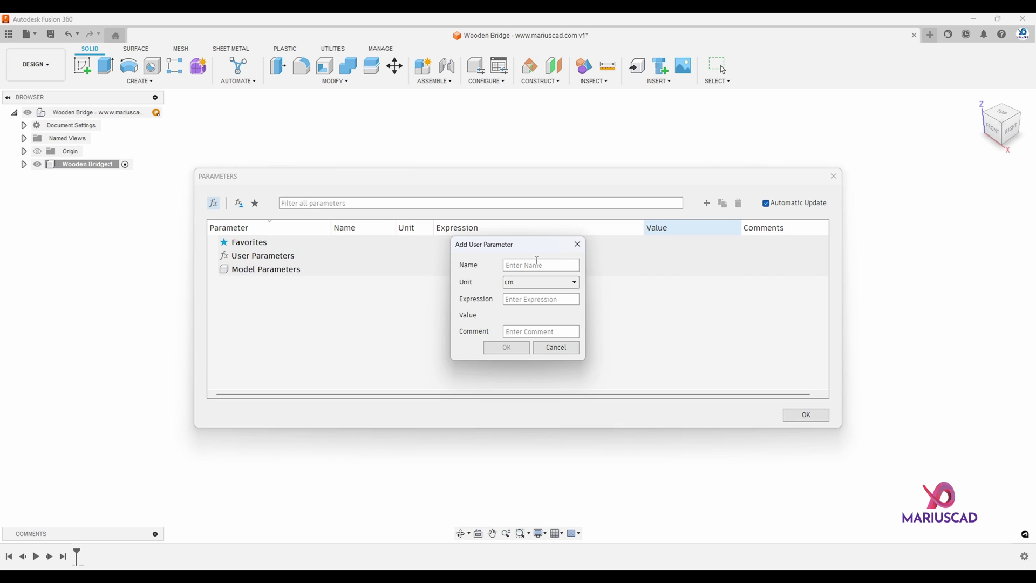
type("Thickness")
left_click(533, 300)
type("4")
left_click(506, 347)
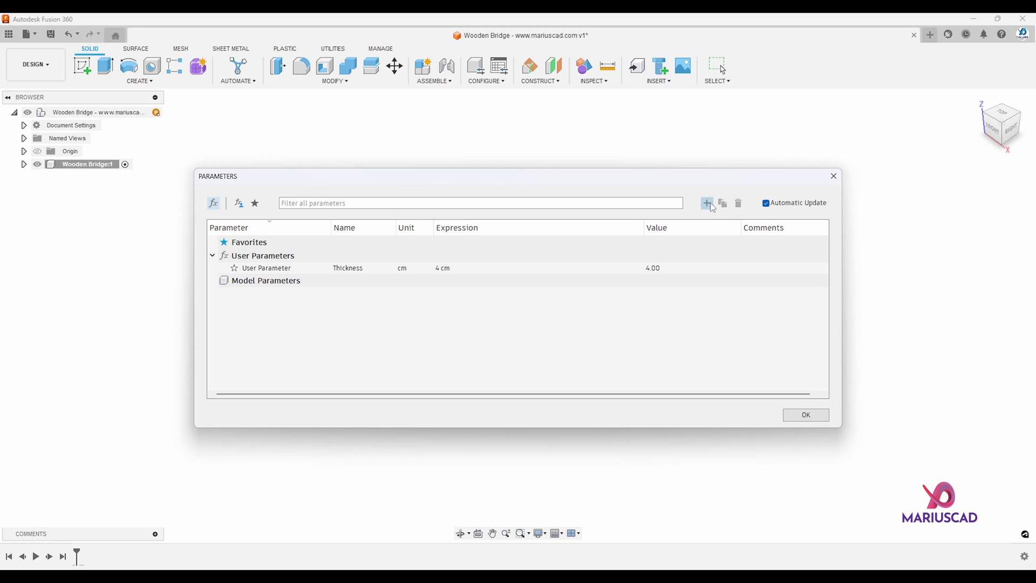
Add a user parameter named StepGeight with unit cm and a value of 1.5.
left_click(708, 204)
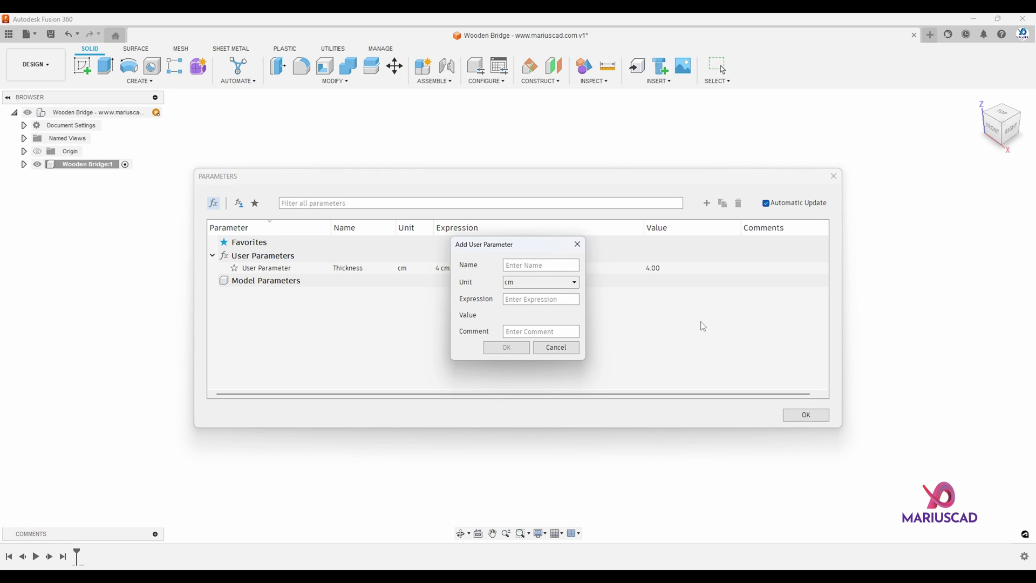
left_click(519, 264)
type("Step")
type("heig")
type("ht")
type("1.5")
left_click(515, 348)
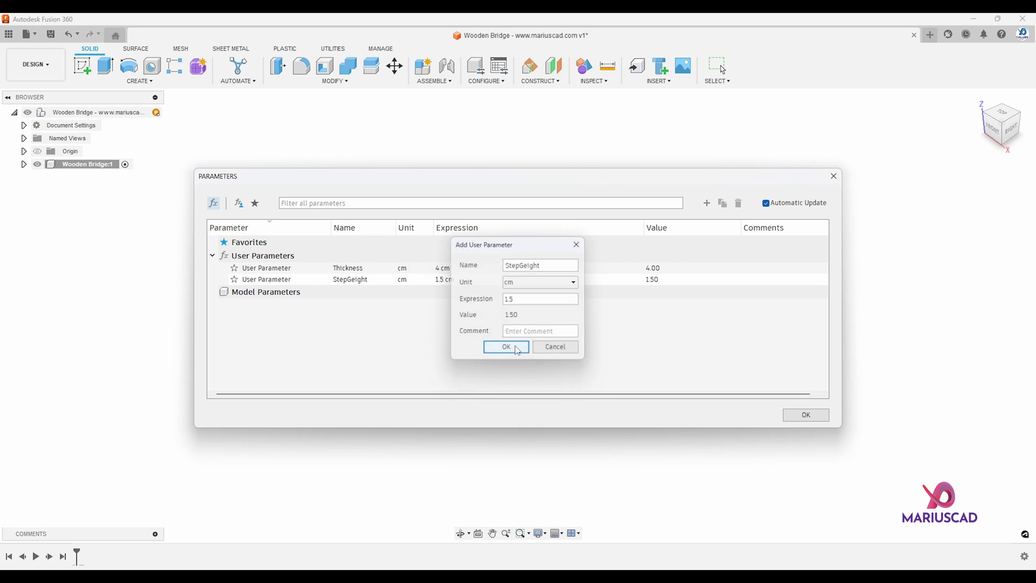
Add a user parameter named RailingThickness with unit cm and a value of 2.
left_click(707, 203)
type("Railin")
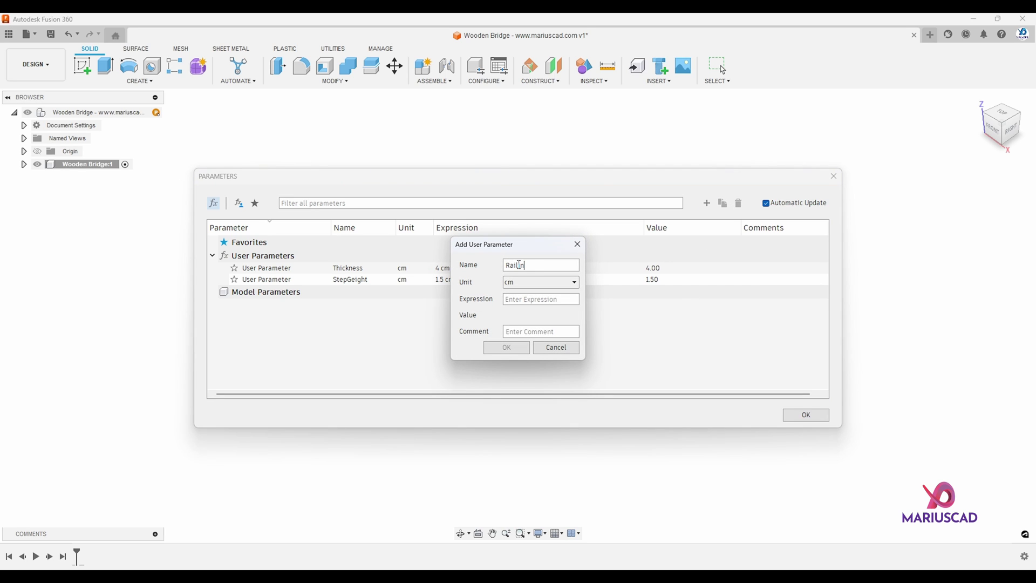
type("gThickness")
left_click(525, 300)
type("2")
left_click(506, 348)
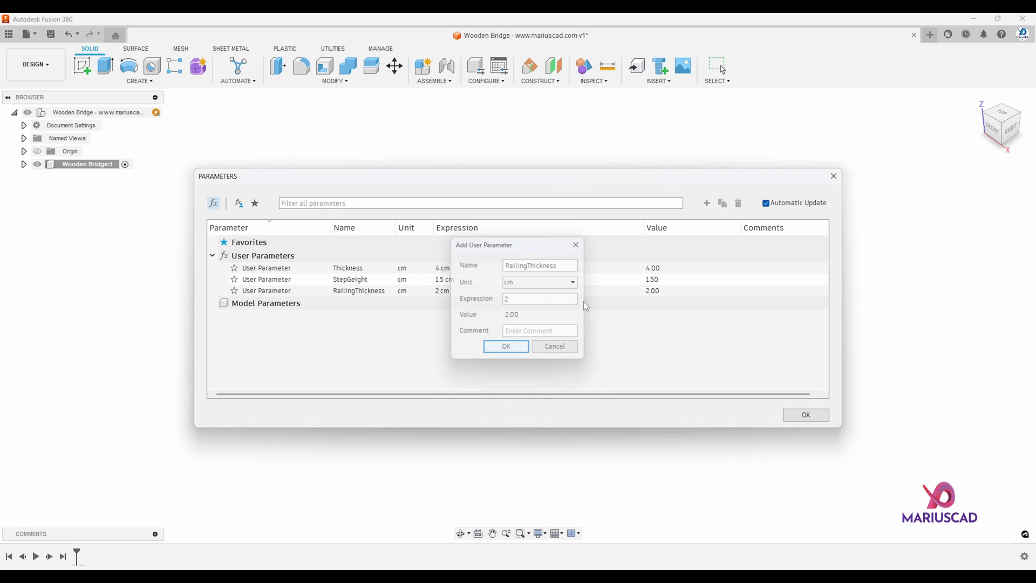
Add a user parameter named RailingHeight with unit cm and a value of 3.
left_click(707, 203)
type("Railinghei")
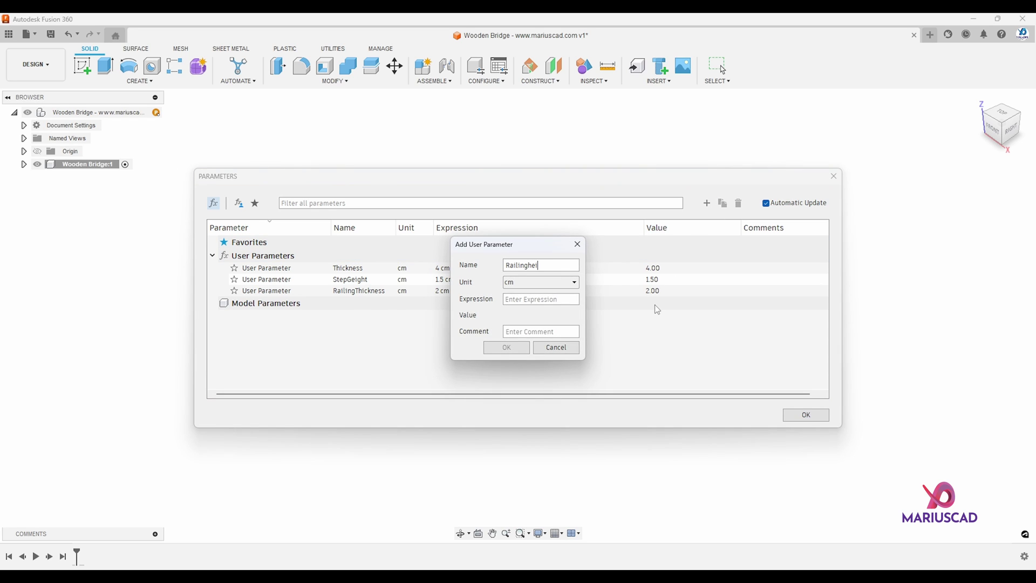
type("gh")
key("BackSpace")
key("BackSpace")
key("BackSpace")
key("BackSpace")
key("BackSpace")
type("Heigh")
left_click(555, 299)
type("3")
left_click(506, 348)
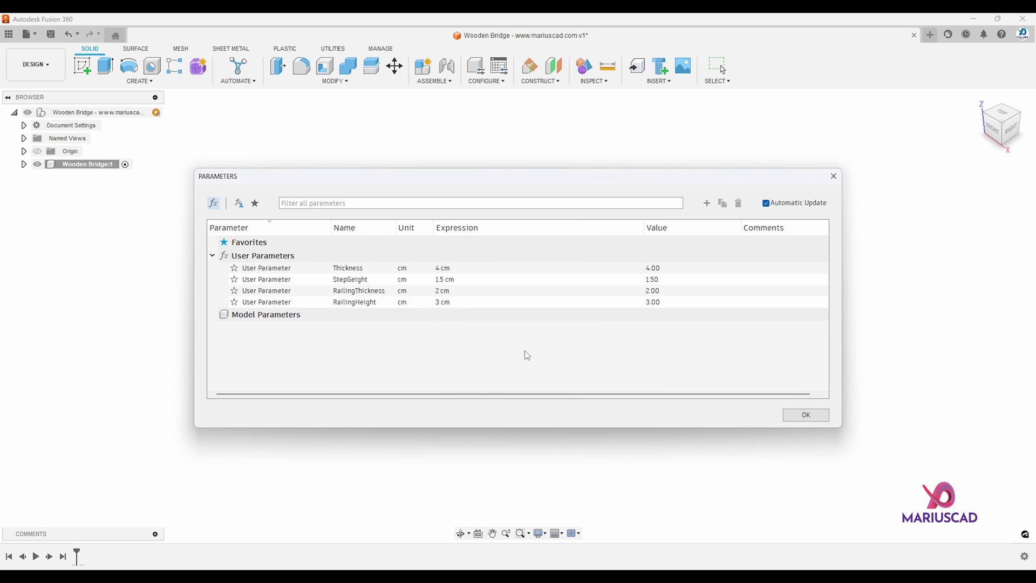
Rename the 1.5 cm user parameter to StepHeight and close the parameters dialog.
left_click(346, 280)
left_click(351, 279)
key("BackSpace")
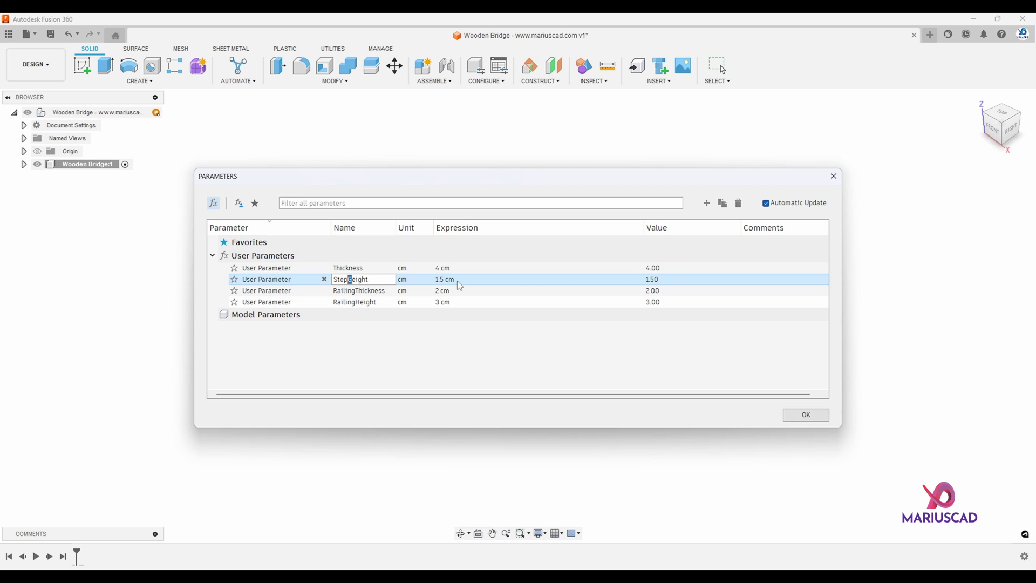
type("H")
key("Return")
left_click(803, 415)
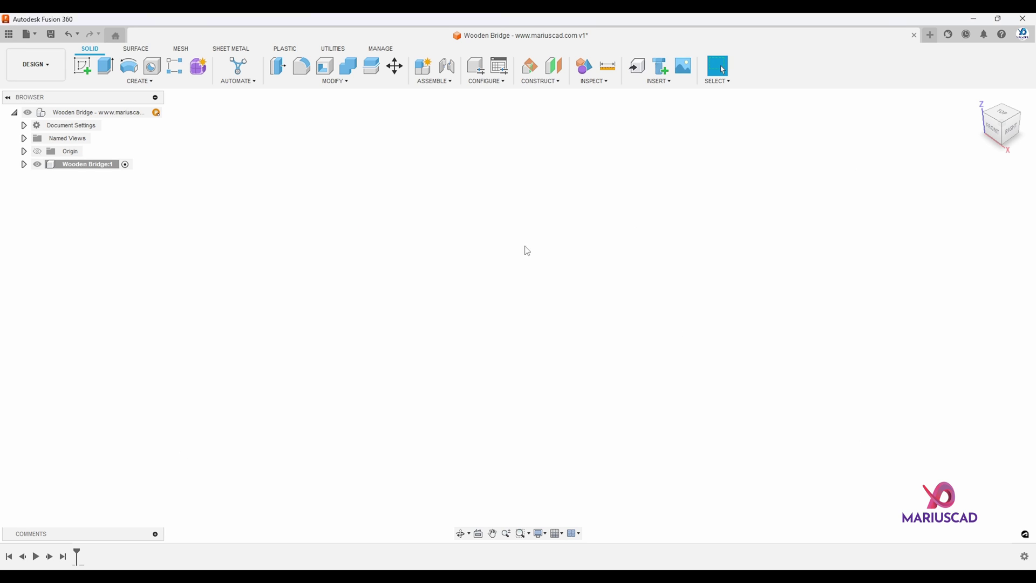
Start a sketch on the right-view origin plane and draw a 338 cm diameter circle centred on the origin.
left_click(83, 66)
left_click(552, 270)
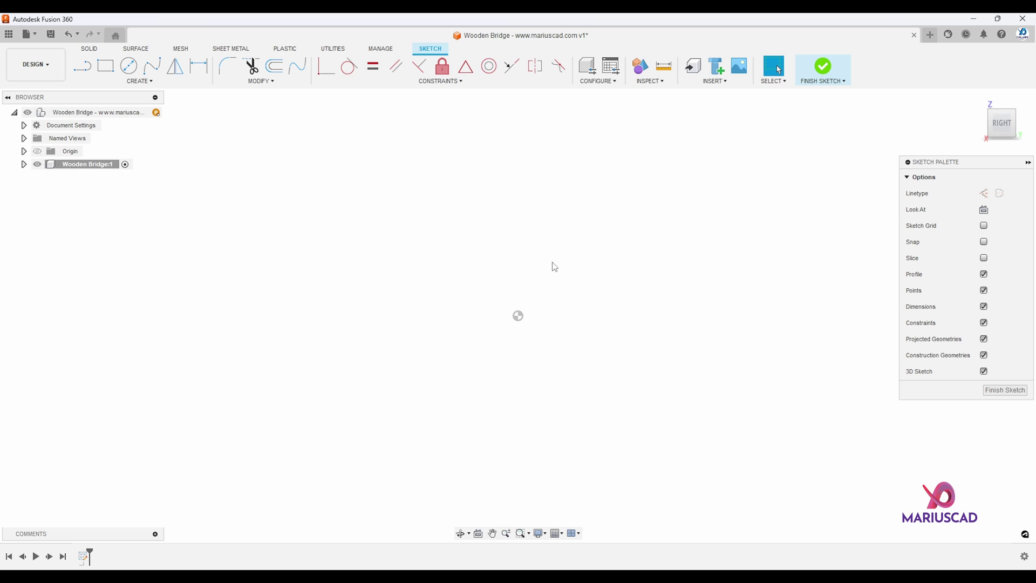
key("c")
left_click(518, 316)
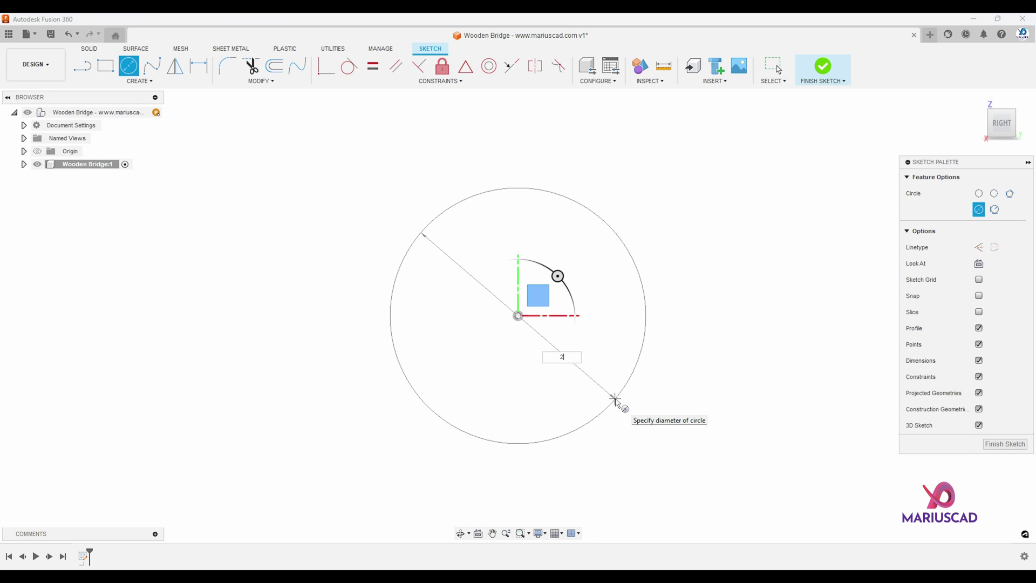
type("2*1")
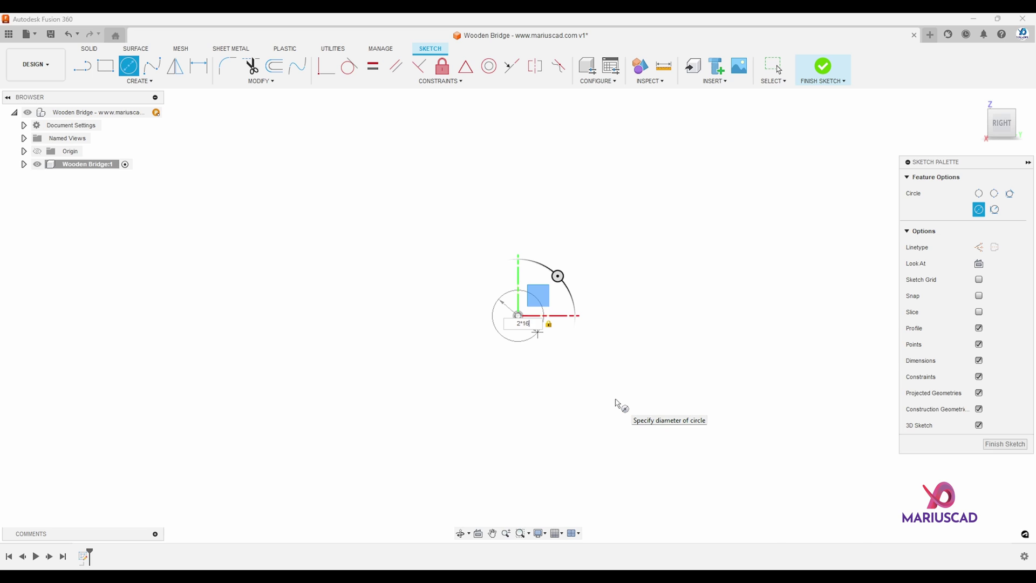
type("6")
key("Return")
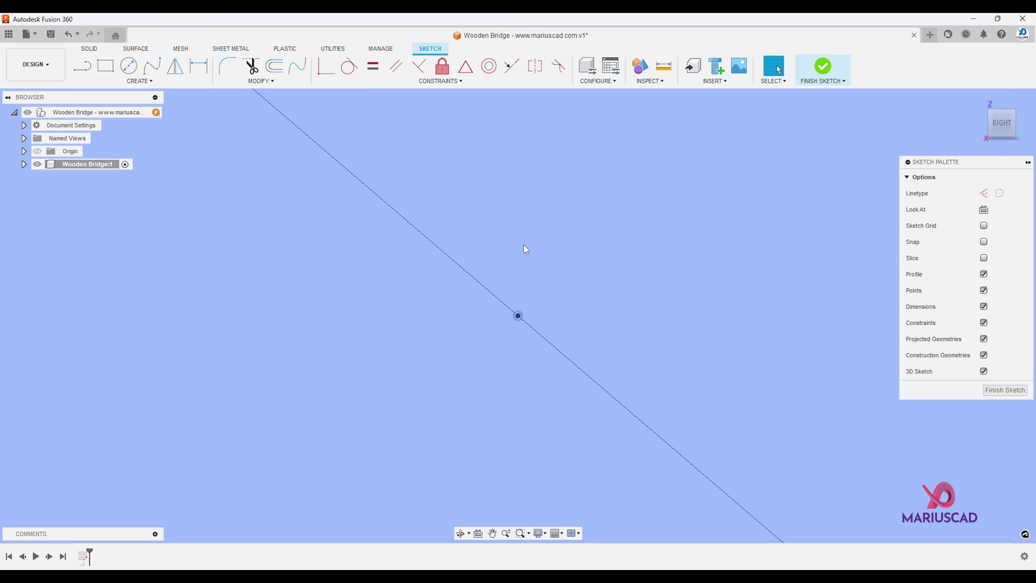
scroll(523, 244, "down", 10)
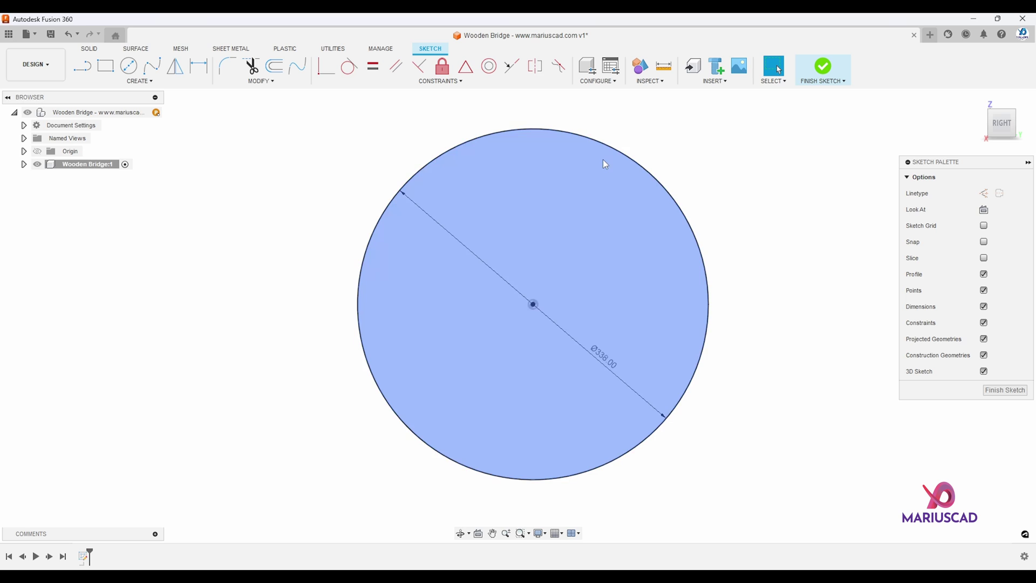
Offset the circle 8 cm inward.
left_click(276, 70)
left_click(513, 129)
left_click_drag(513, 129, 513, 150)
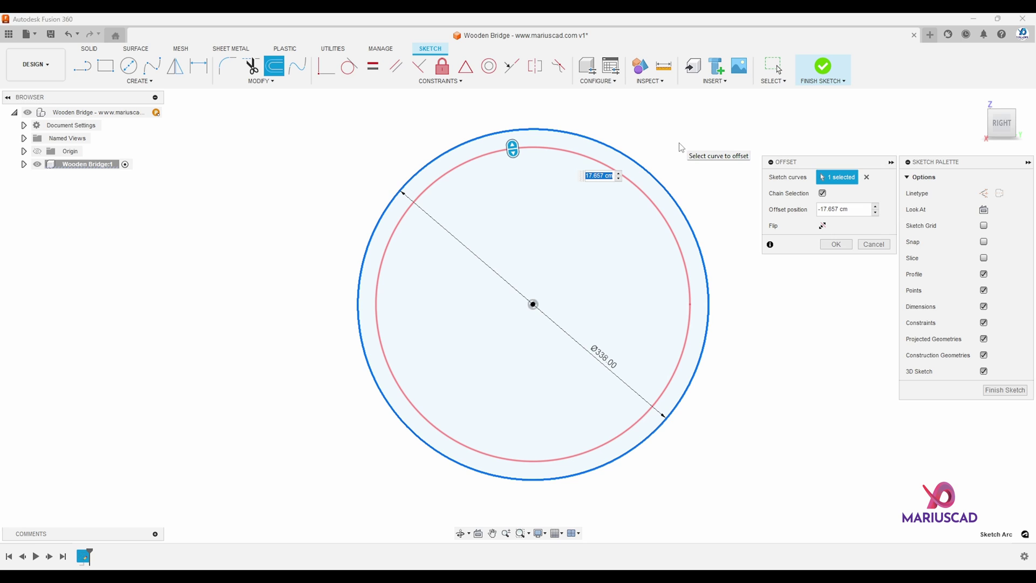
type("8")
key("Return")
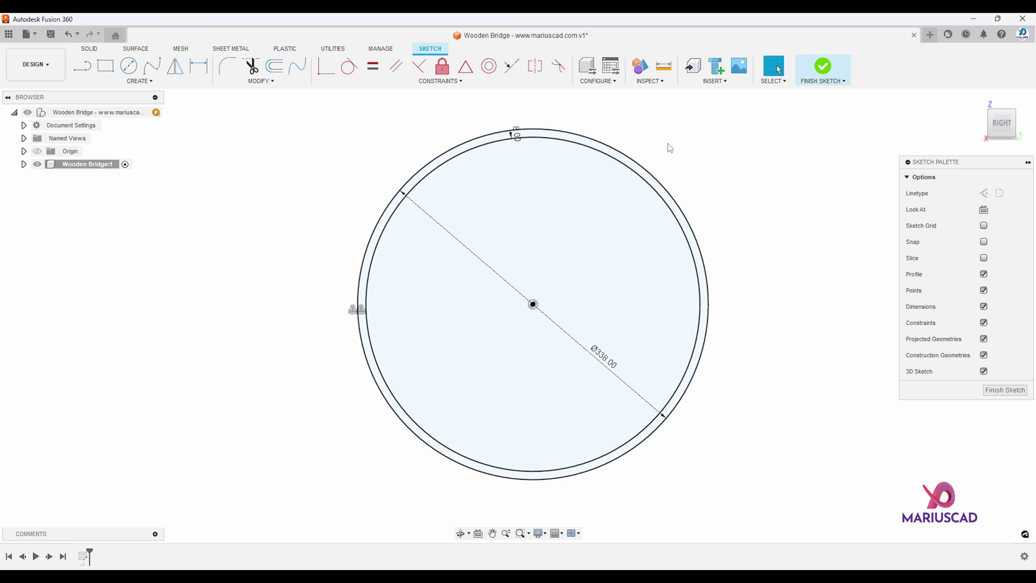
Draw a 140 cm horizontal line inside the upper part of the inner circle.
key("l")
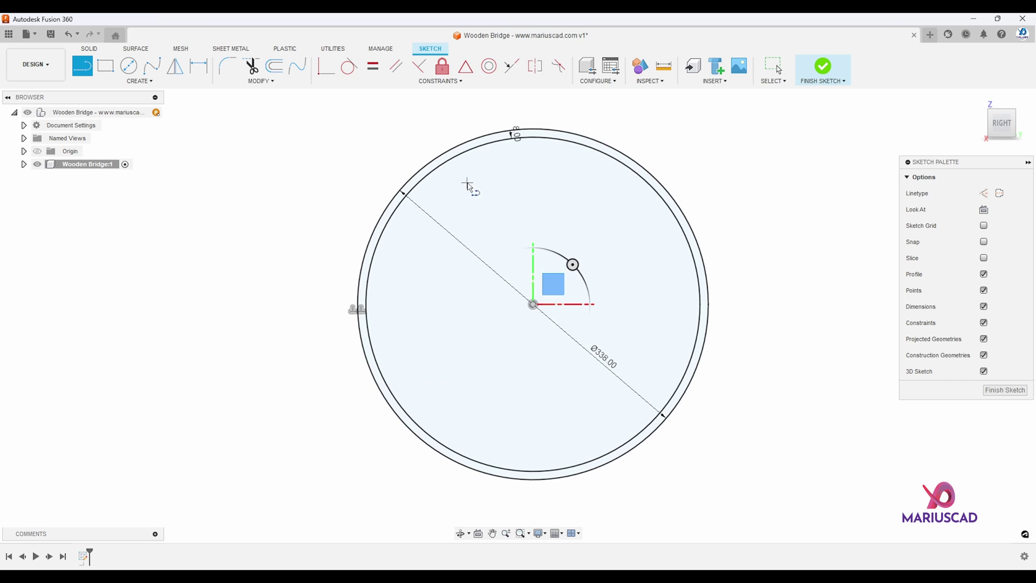
left_click(467, 183)
type("140")
key("Return")
key("Escape")
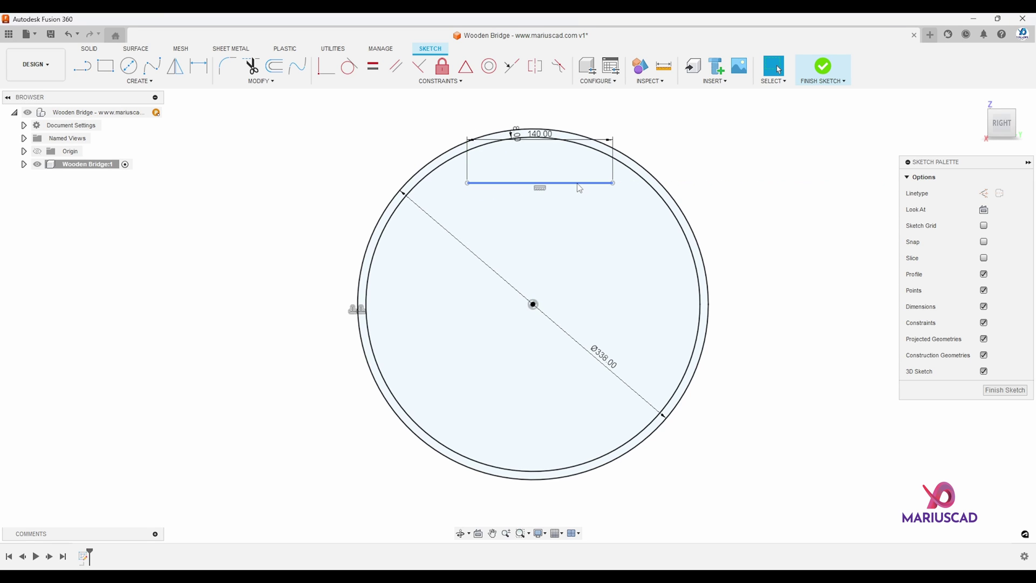
left_click(553, 178)
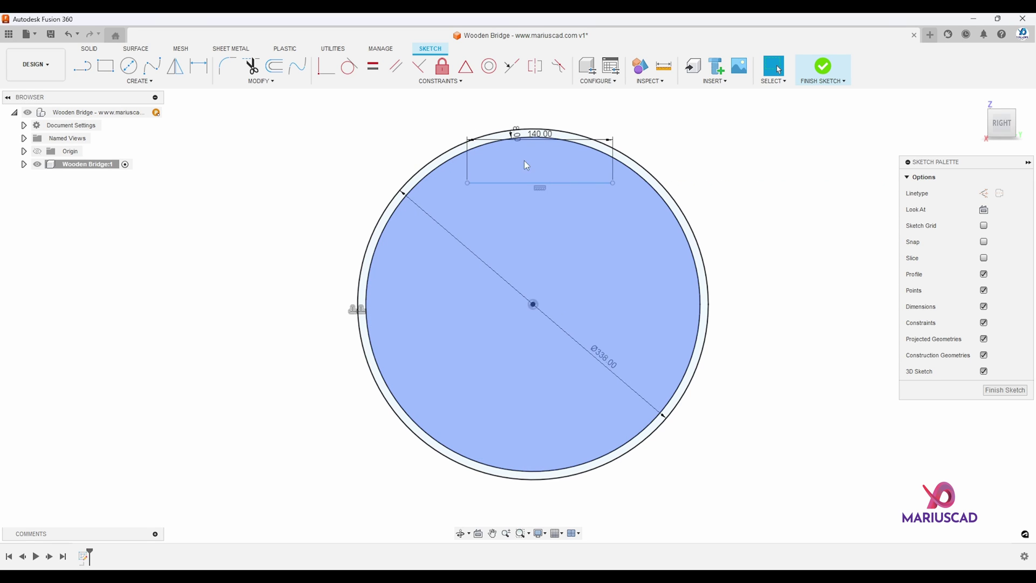
left_click(467, 155)
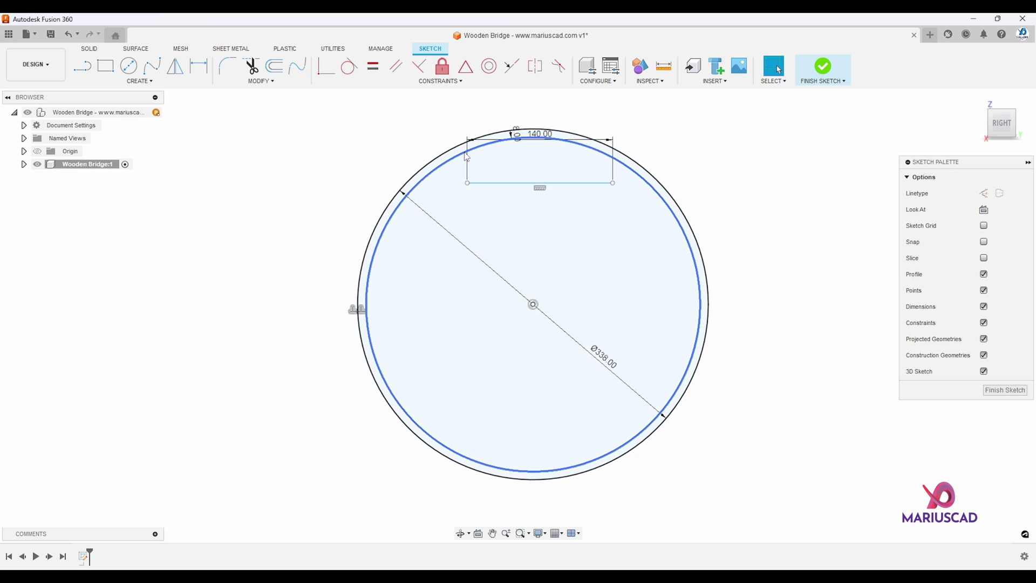
Make both ends of the 140 cm line coincident with the inner circle and move its dimension below the line.
left_click(326, 65)
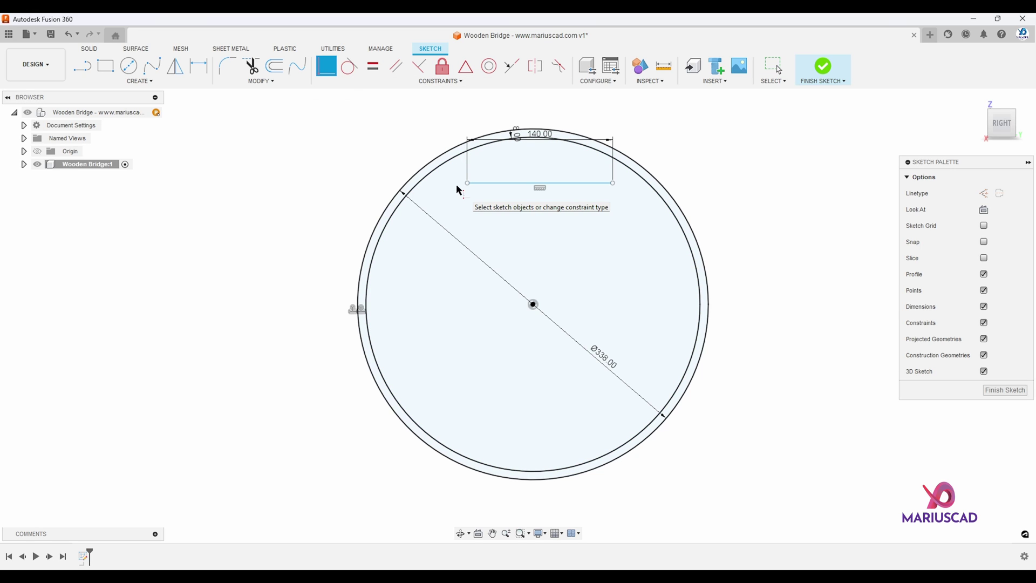
left_click(468, 183)
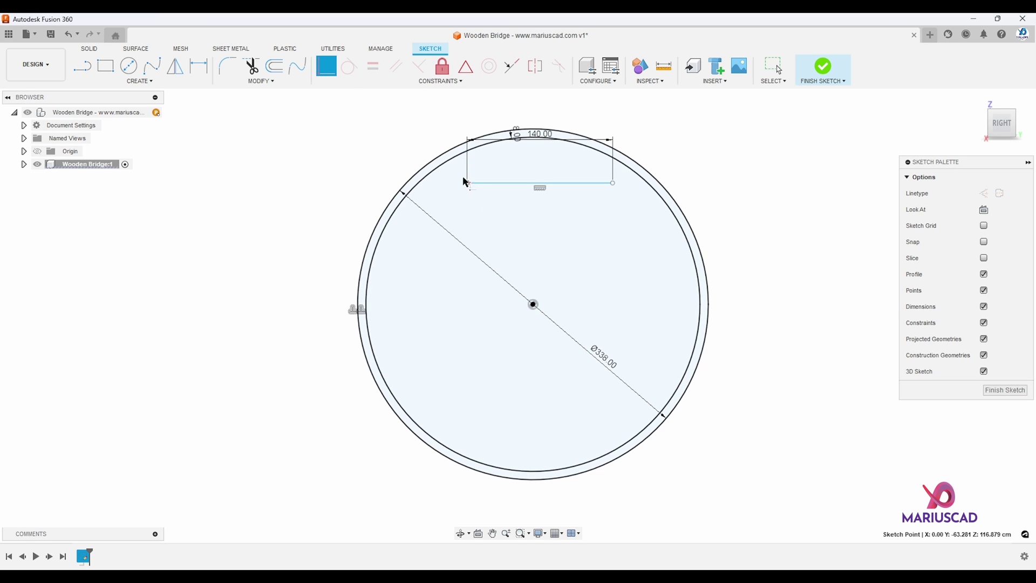
left_click(452, 163)
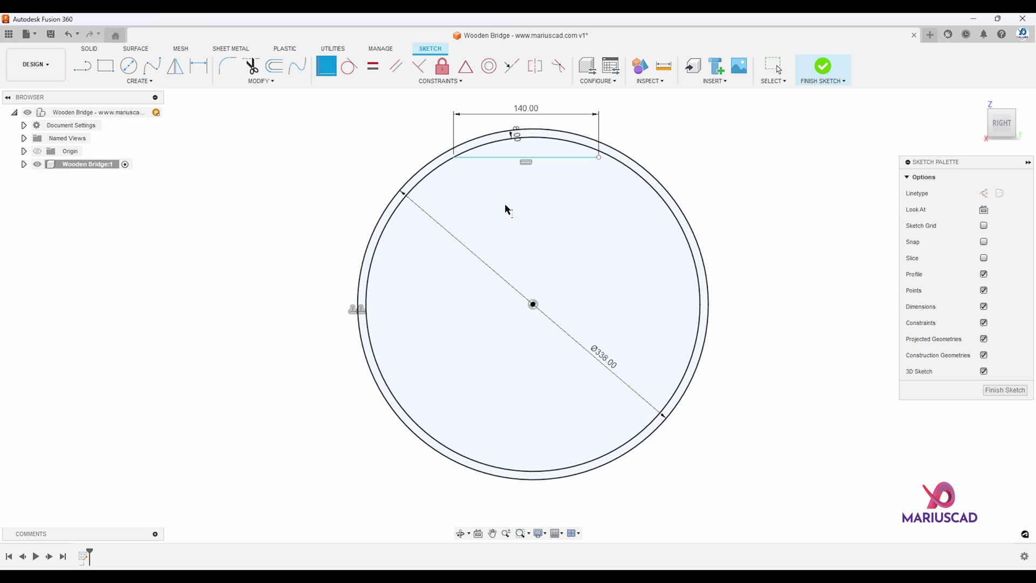
left_click(600, 159)
left_click(613, 160)
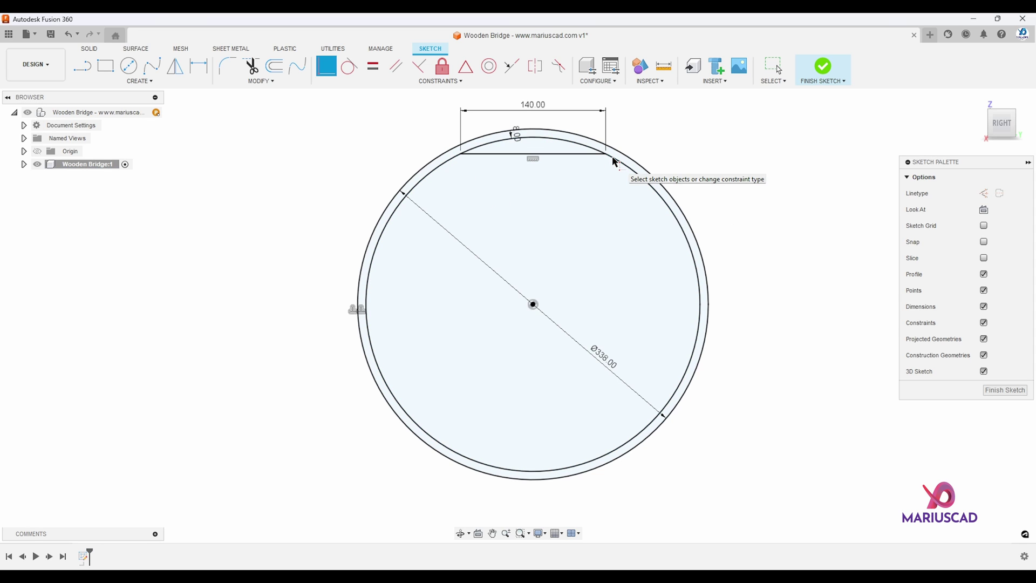
key("Escape")
left_click_drag(532, 108, 540, 201)
left_click(533, 160)
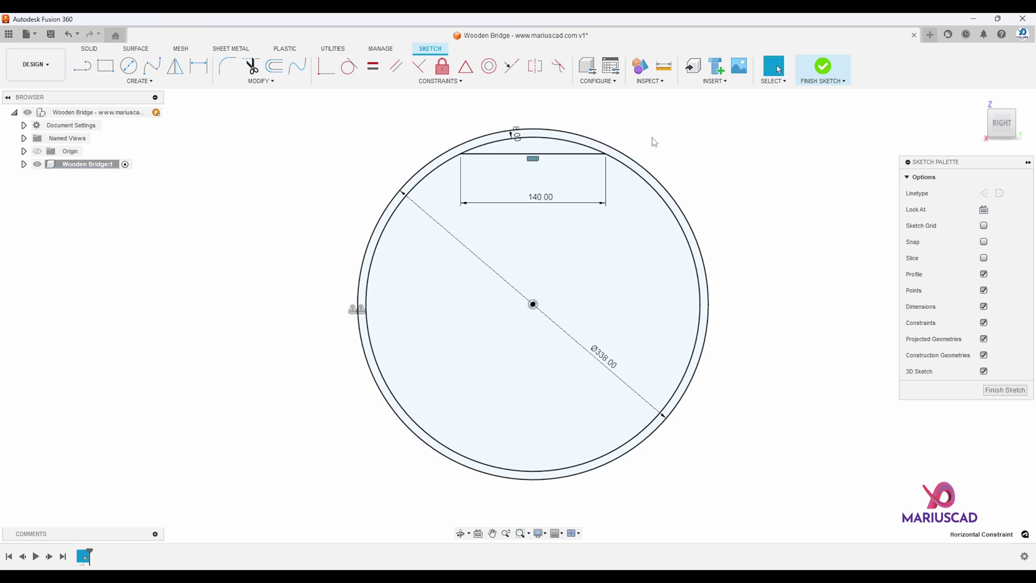
Draw a line about 44.7 cm long from the horizontal line's right end, sloping up and outward at 70 degrees.
key("l")
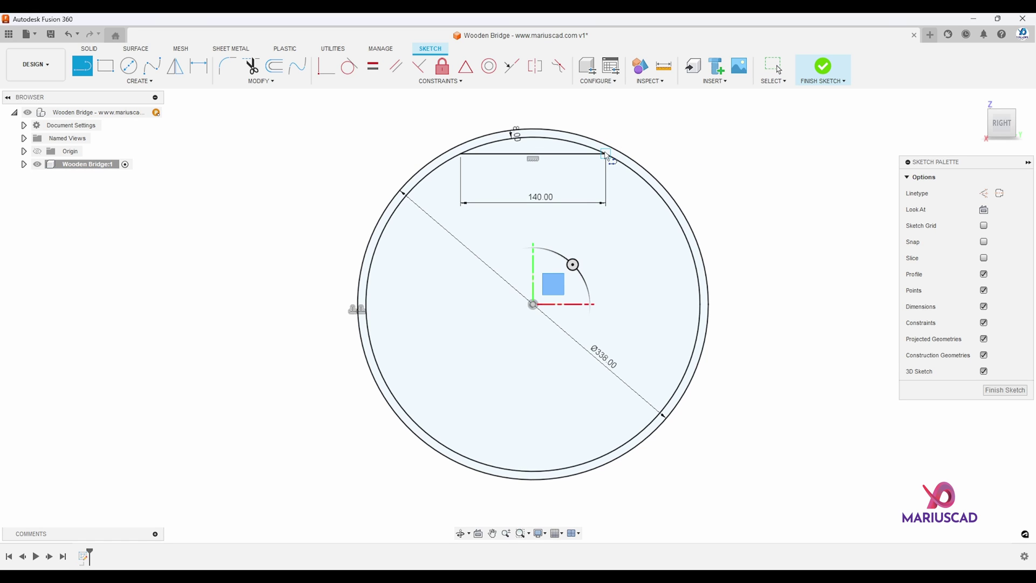
left_click(606, 154)
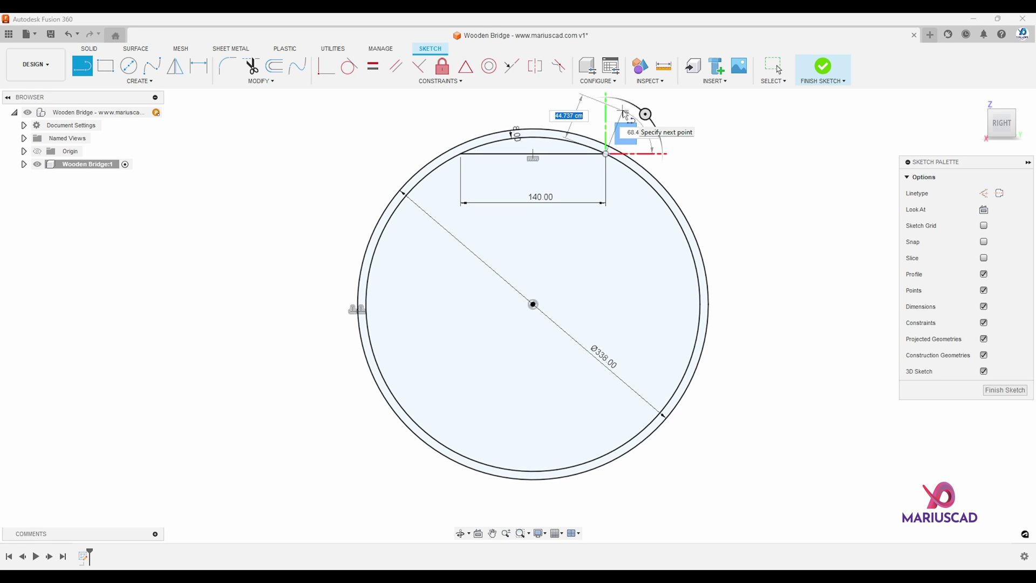
key("Tab")
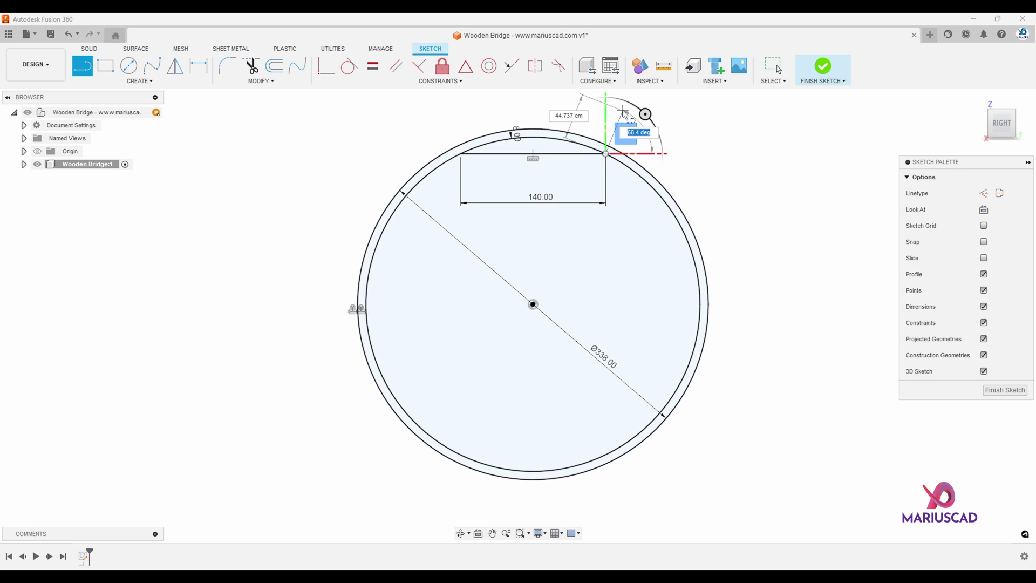
type("70")
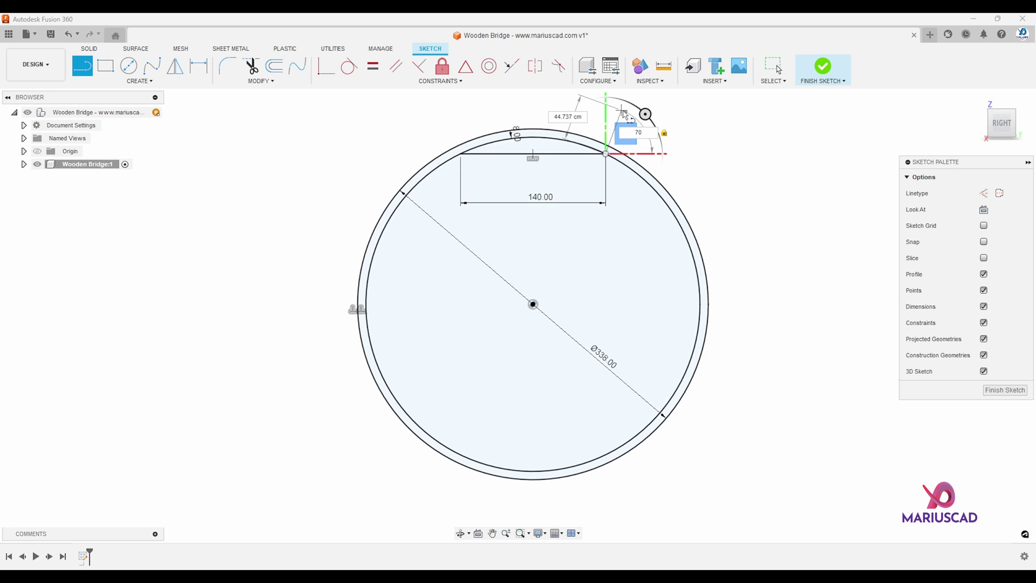
key("Return")
key("Escape")
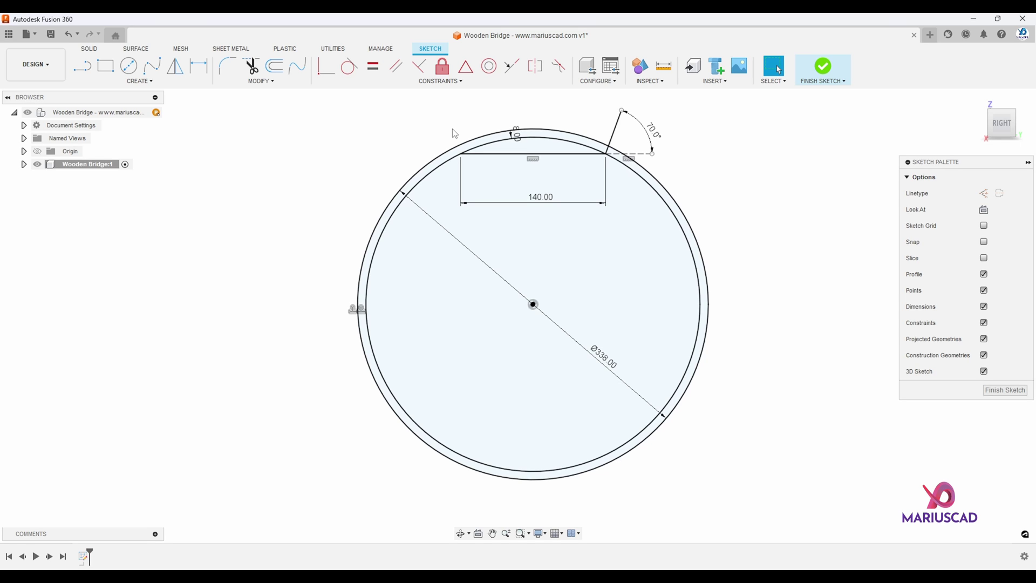
Draw a vertical helper line about 23 cm long downward from the midpoint of the 140 cm line.
key("l")
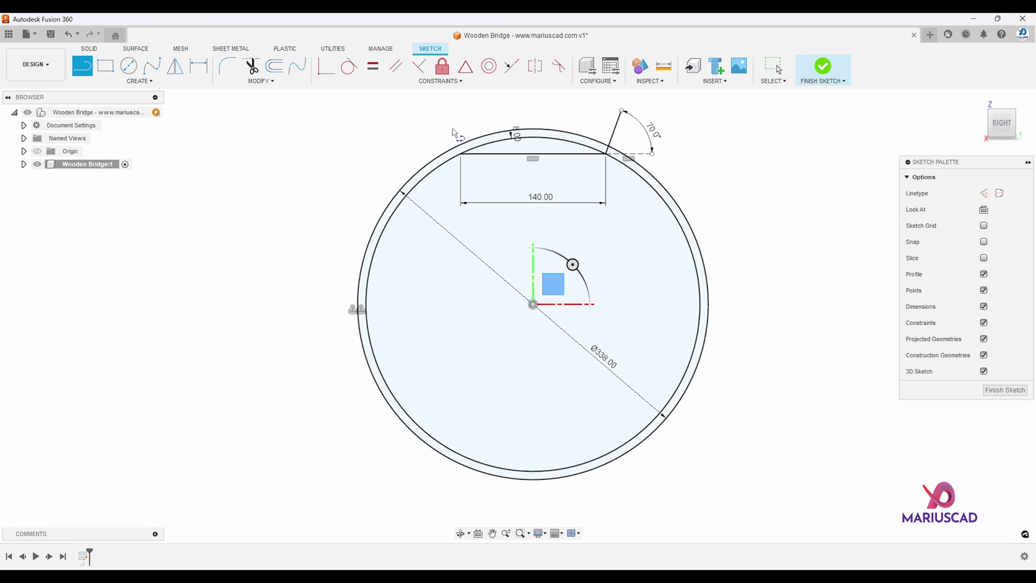
left_click(533, 155)
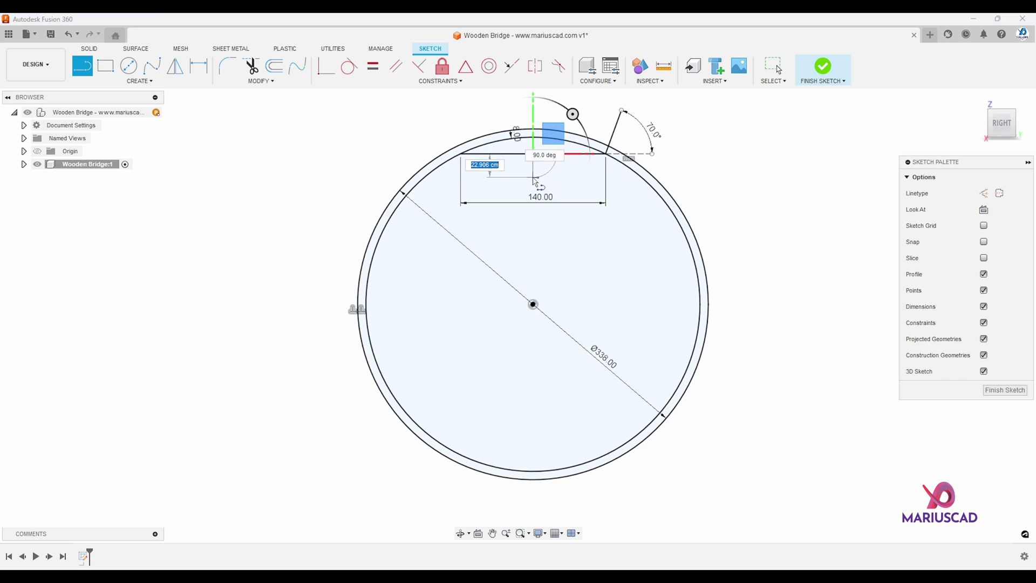
left_click(533, 177)
key("Escape")
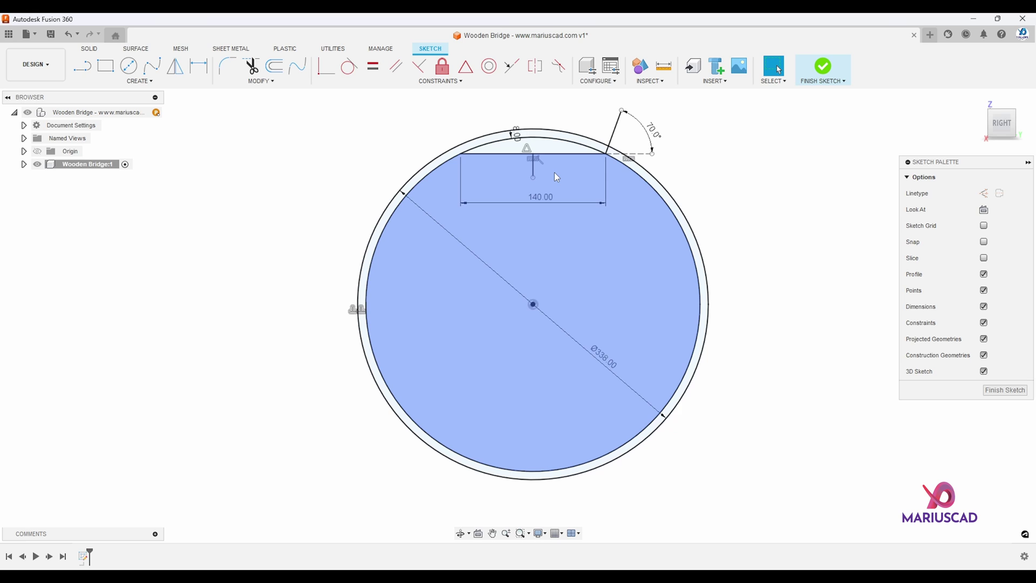
Mirror the 70-degree line about the vertical helper line and delete the helper line.
key("s")
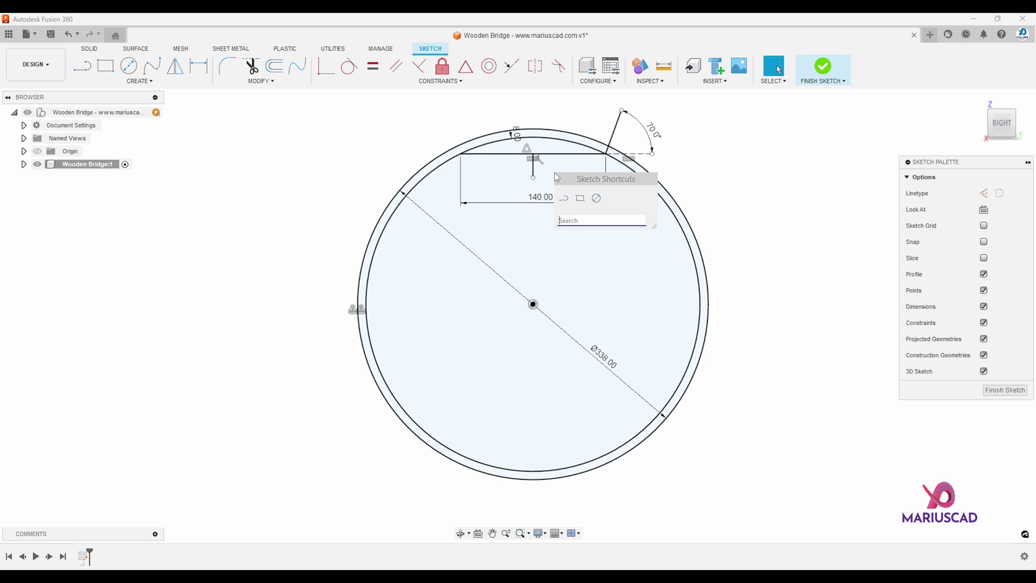
type("mirror")
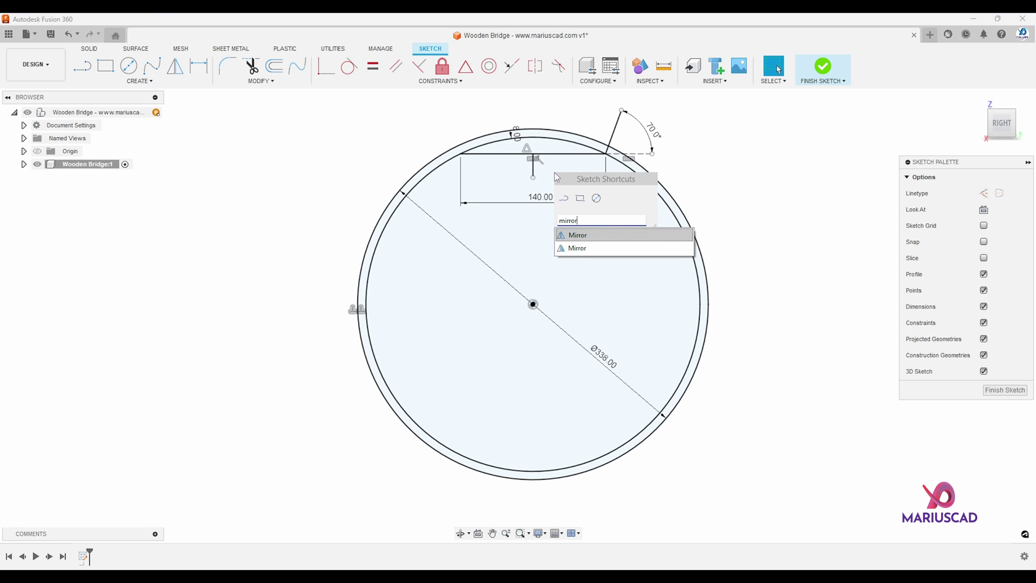
key("Return")
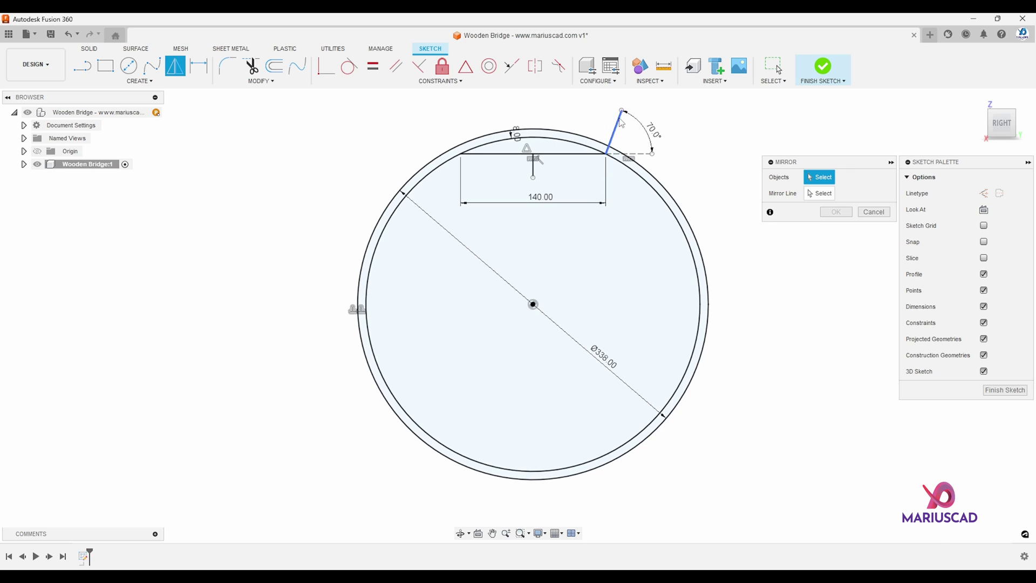
left_click(621, 123)
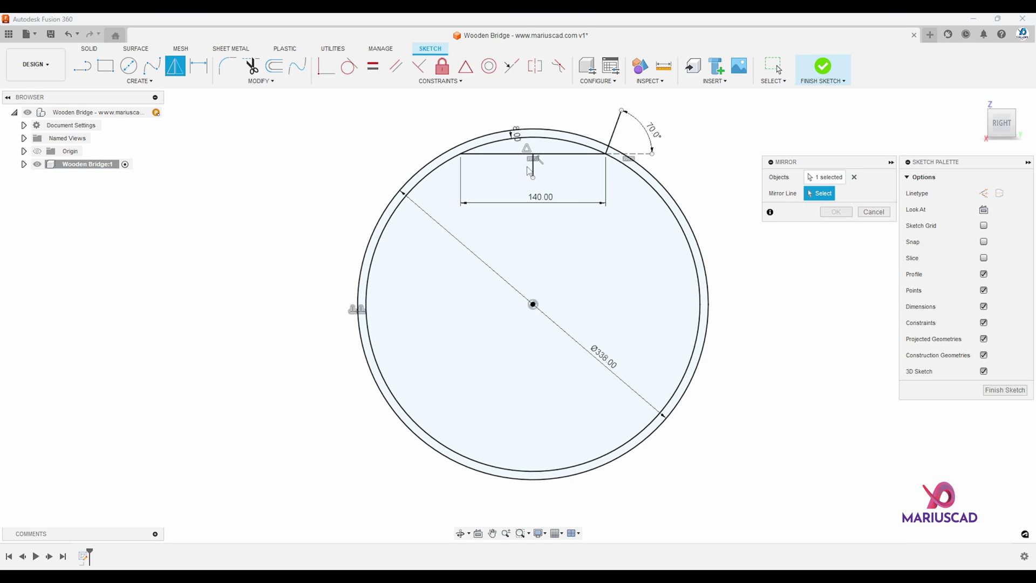
left_click(533, 164)
left_click(836, 212)
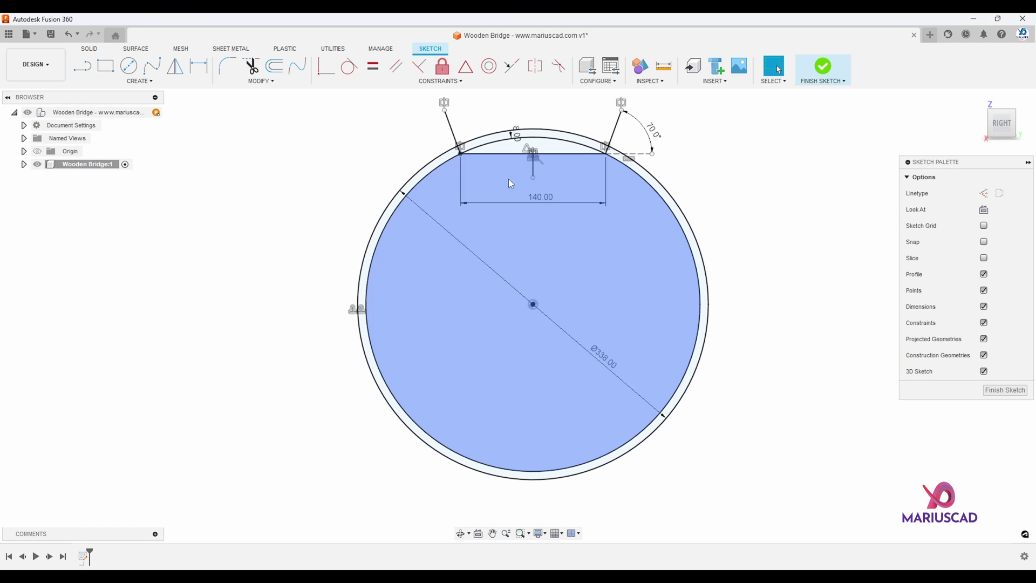
key("Delete")
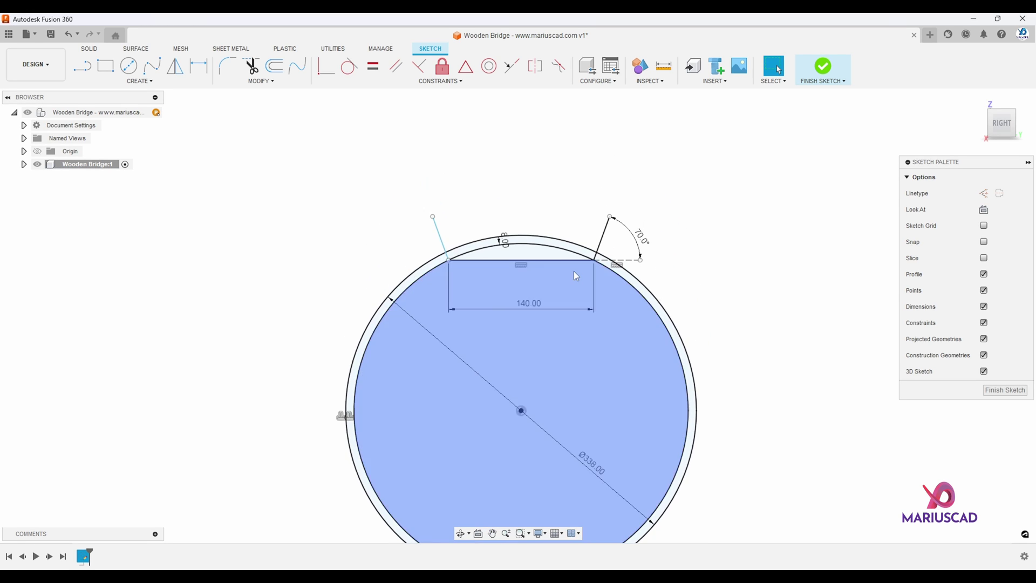
Trim away the lower parts of both circles and the slanted lines' ends beyond the outer circle, leaving the arch profile.
scroll(569, 270, "down", 2)
scroll(564, 270, "up", 4)
key("t")
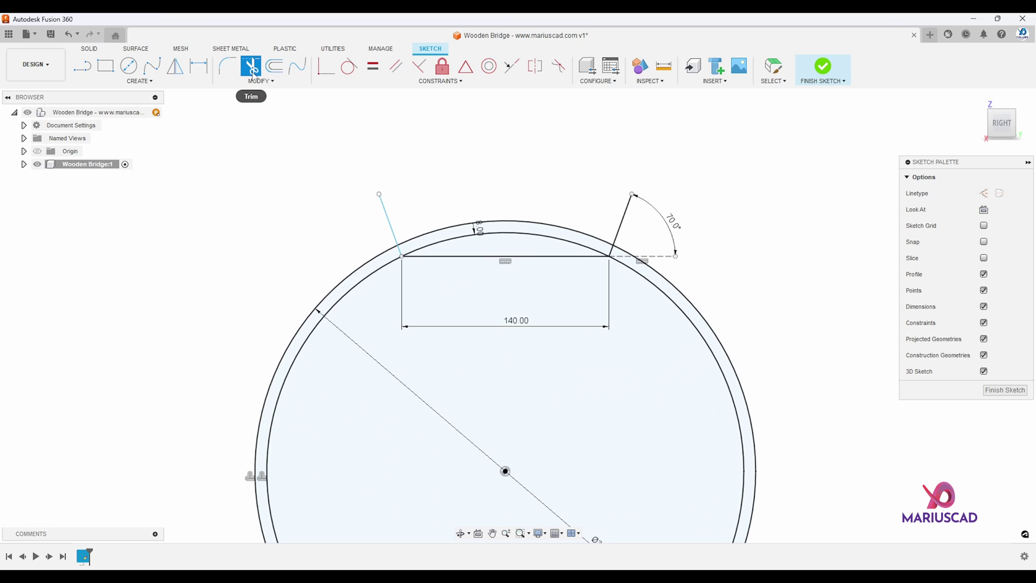
left_click(630, 255)
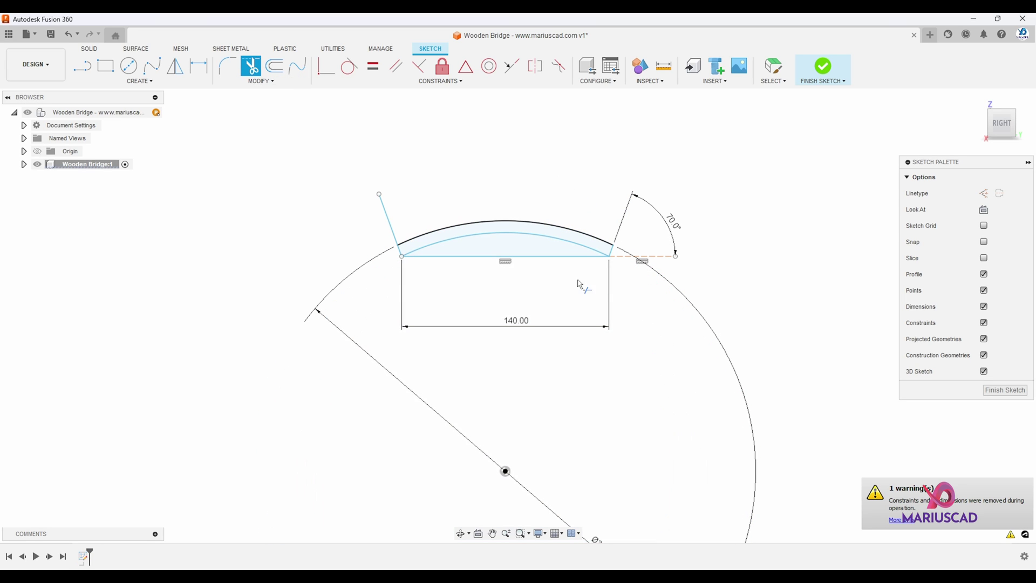
left_click(645, 282)
key("Escape")
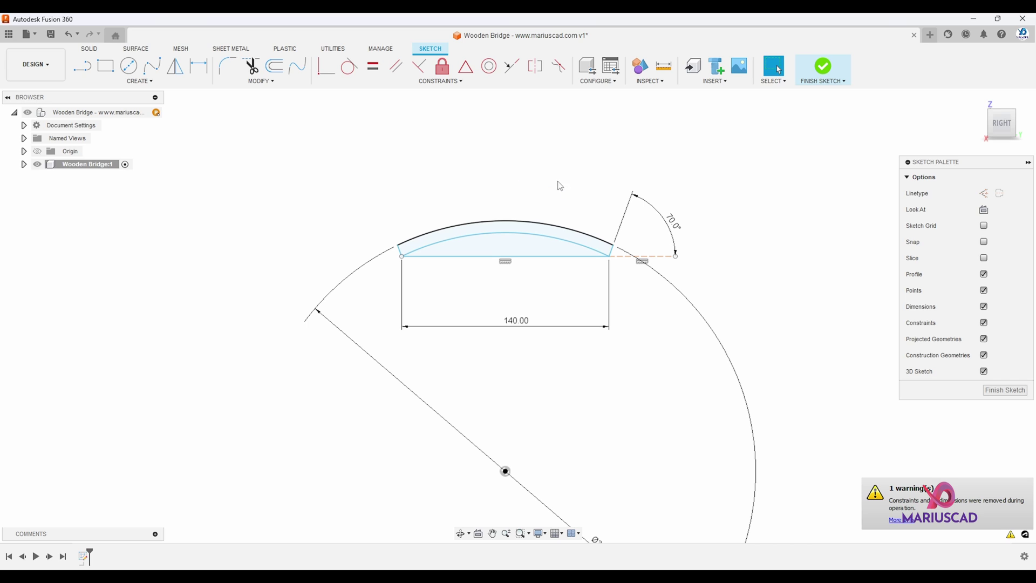
Offset the arch's top arc outward by the StepHeight parameter.
scroll(561, 243, "up", 2)
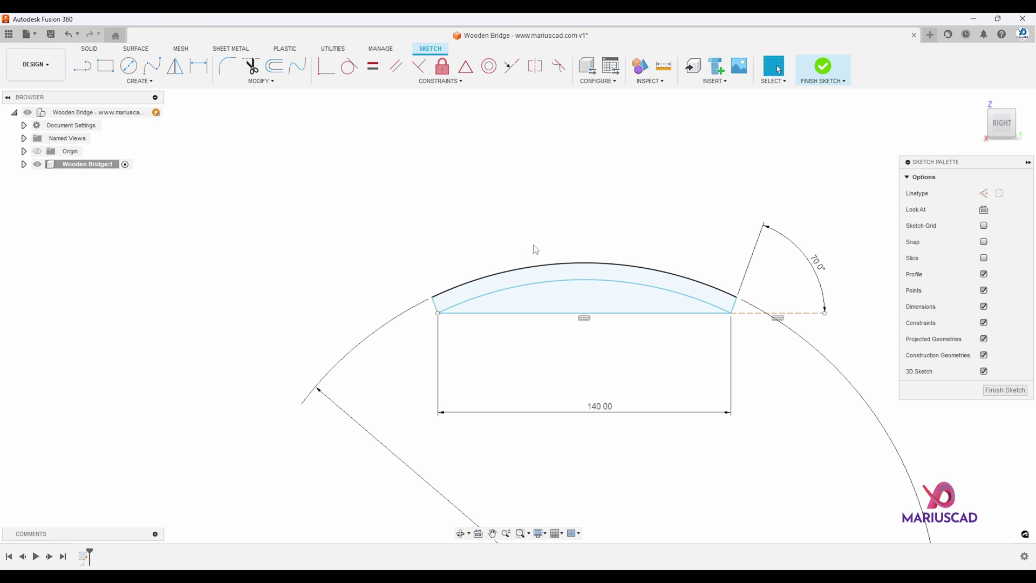
scroll(536, 249, "up", 4)
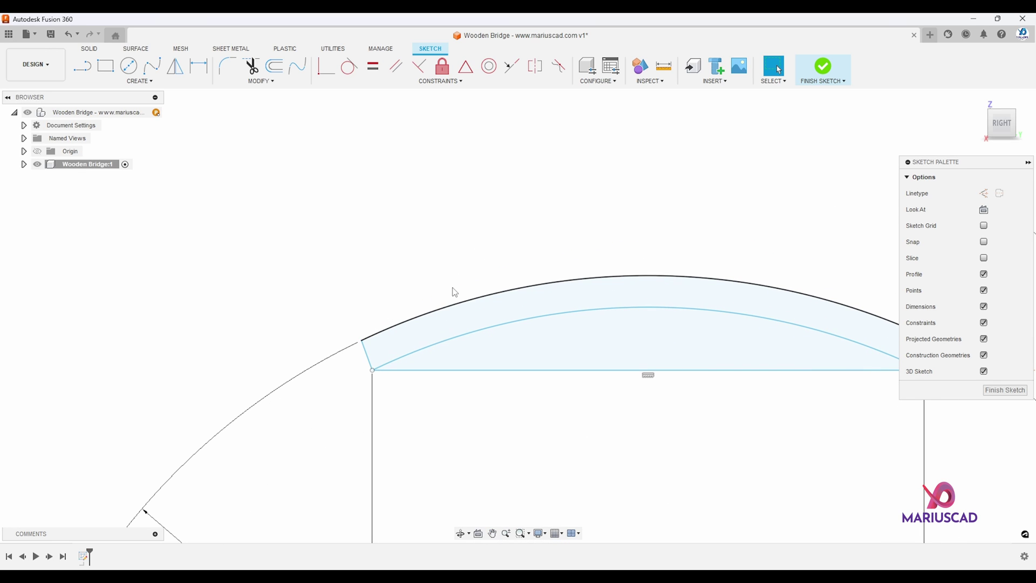
left_click(457, 308)
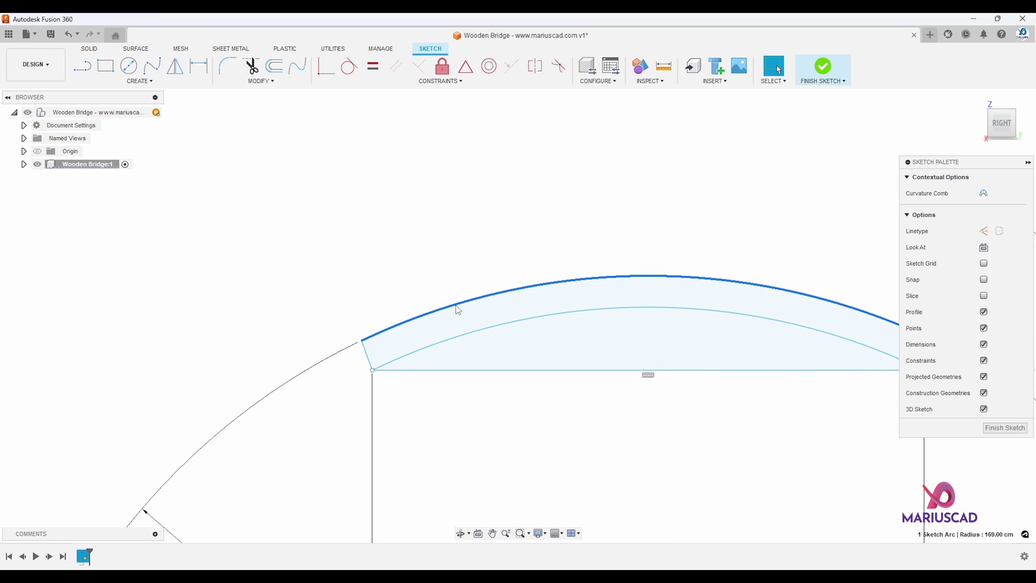
left_click(274, 65)
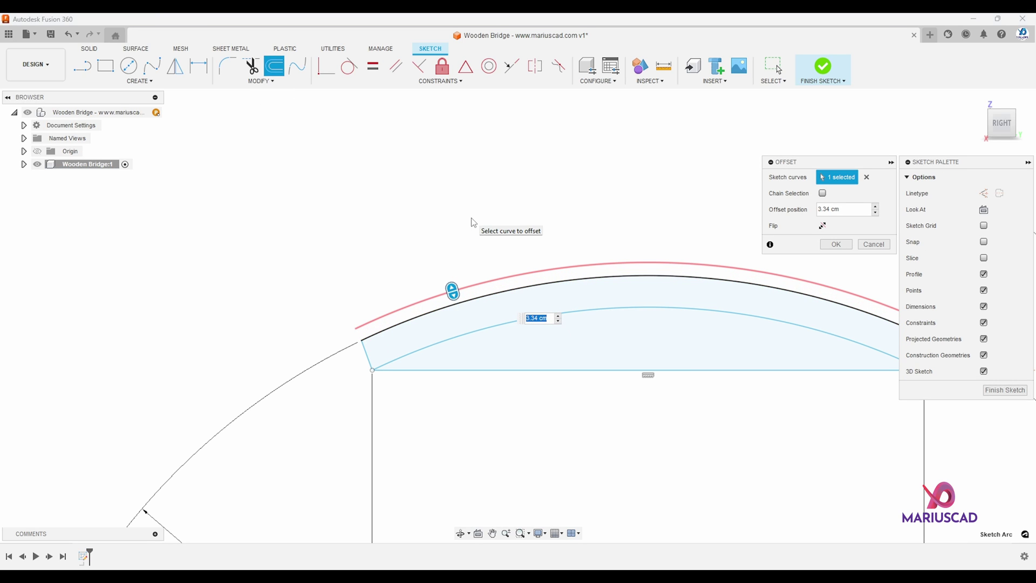
type("StepHeight")
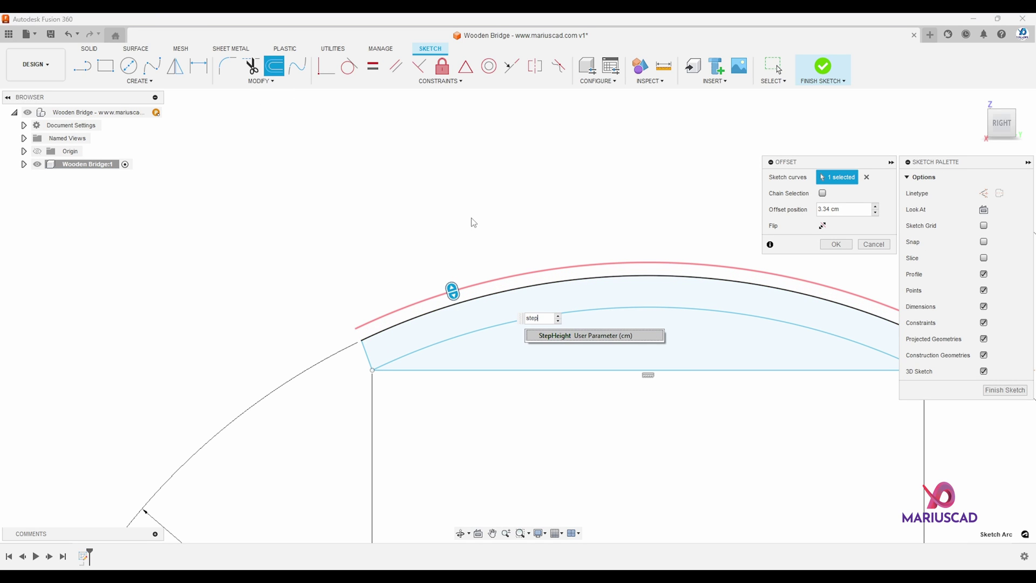
key("Return")
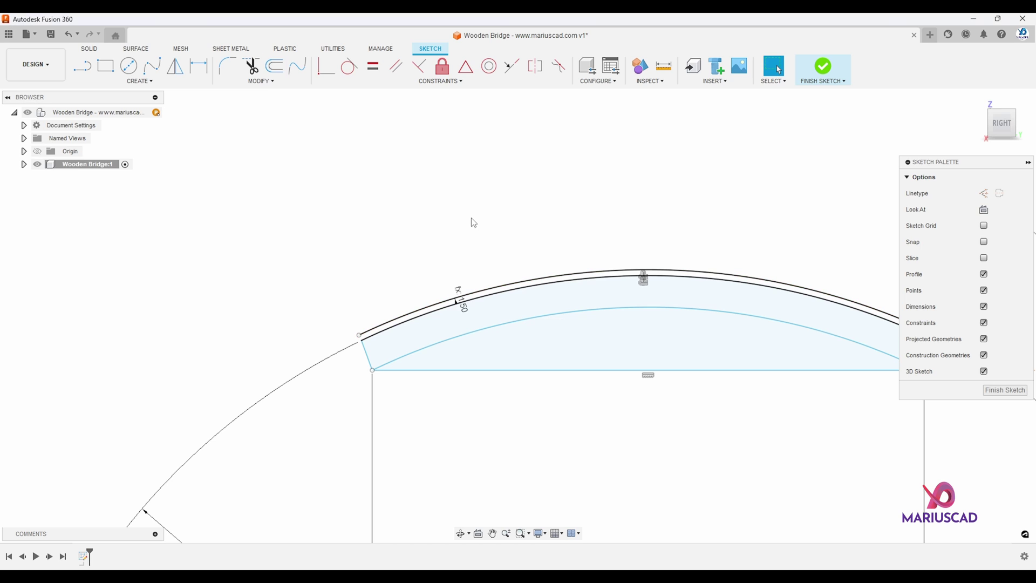
scroll(456, 297, "up", 5)
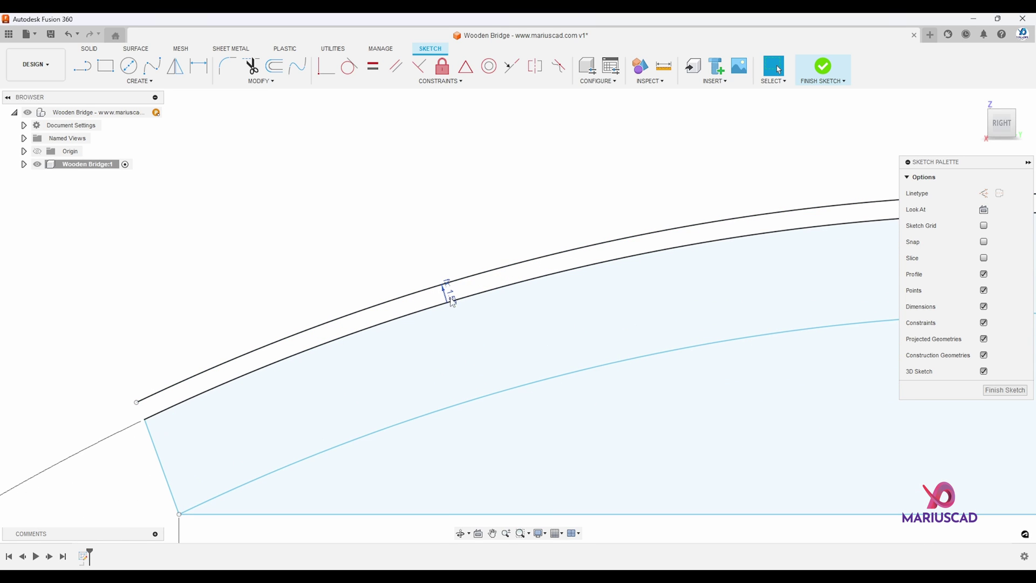
scroll(454, 307, "down", 3)
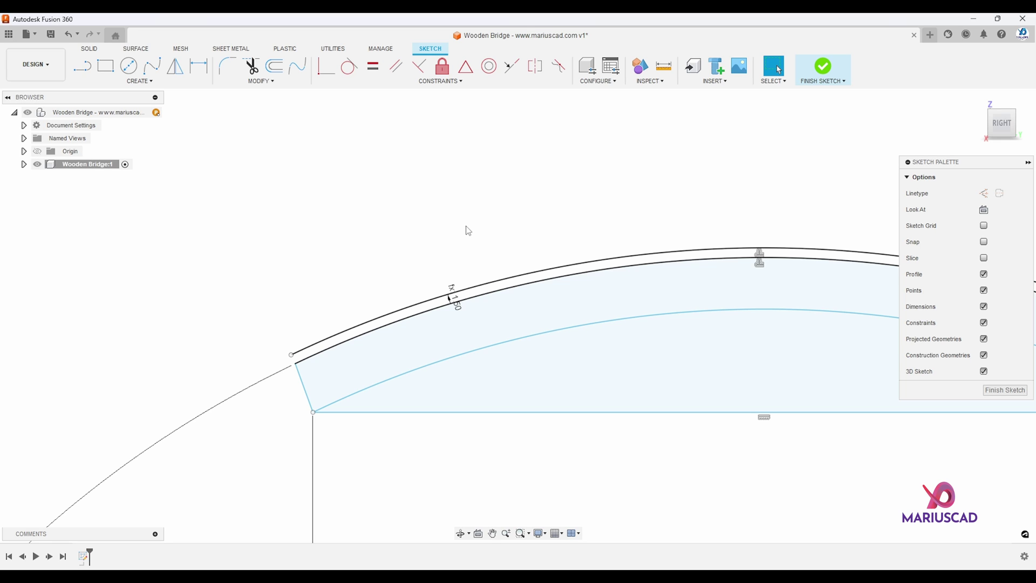
Draw a line about 3.4 cm long from the arch's upper left corner, continuing the slanted end past the offset arc.
left_click(271, 84)
scroll(355, 270, "up", 5)
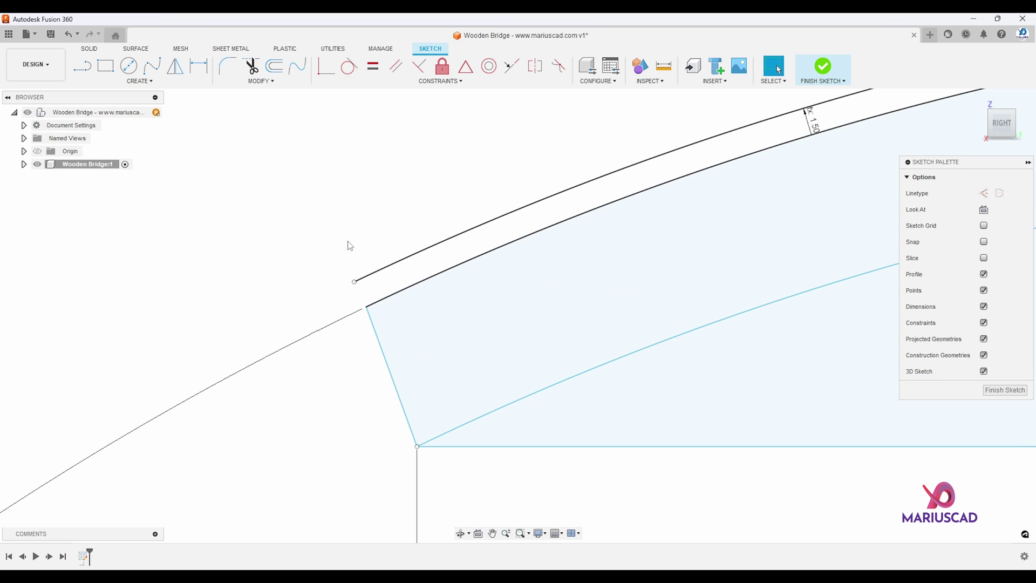
key("l")
left_click(366, 307)
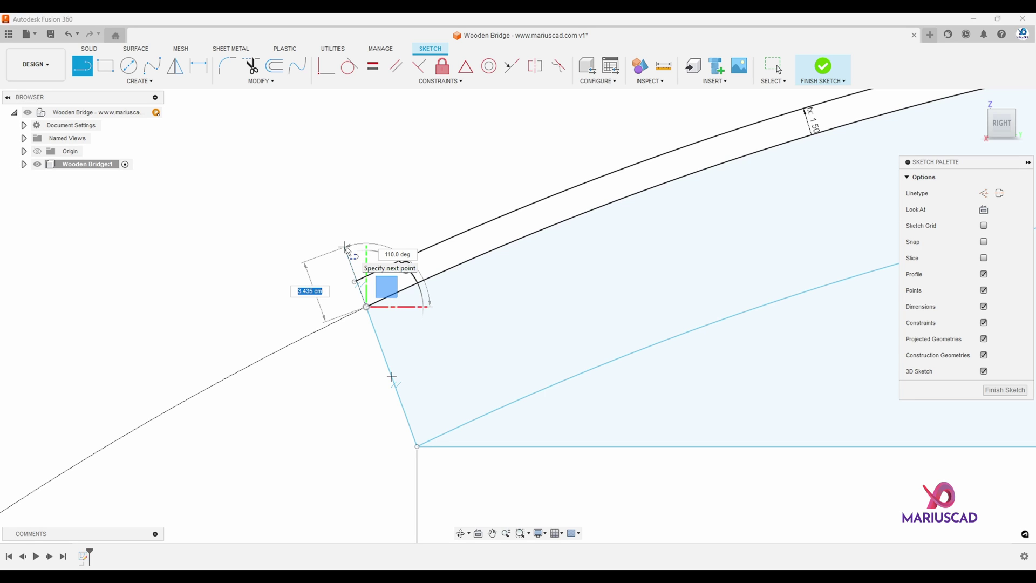
left_click(345, 247)
key("Escape")
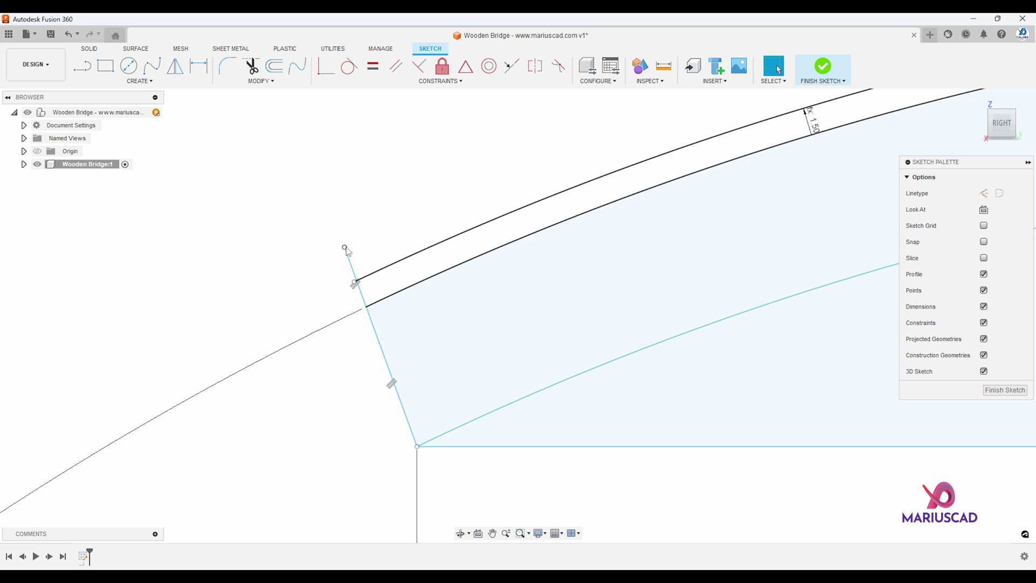
Trim the excess of the short end line and of the offset arc where they cross at the arch's left end.
key("t")
left_click(350, 259)
scroll(345, 286, "up", 3)
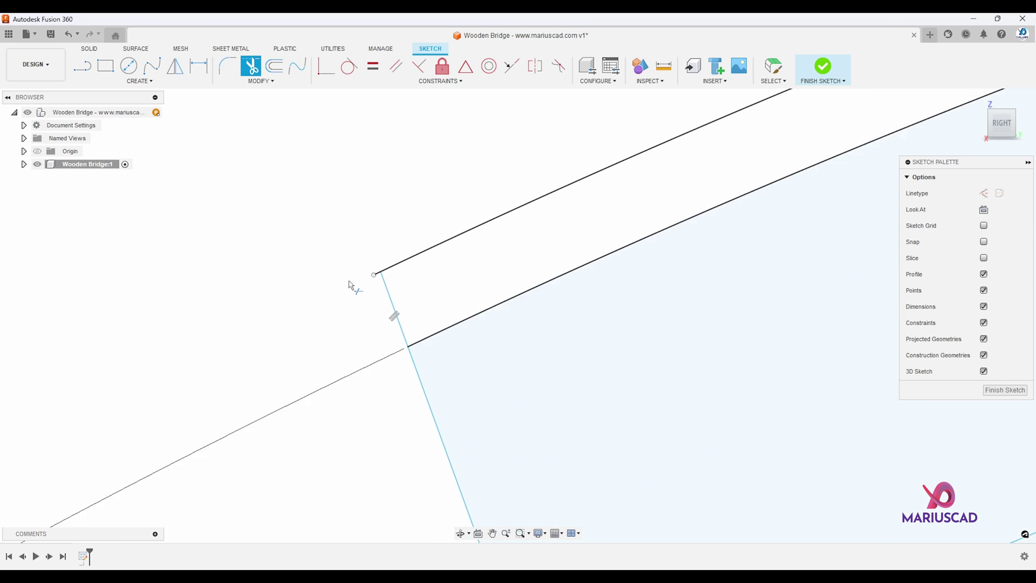
left_click(371, 273)
scroll(341, 284, "down", 5)
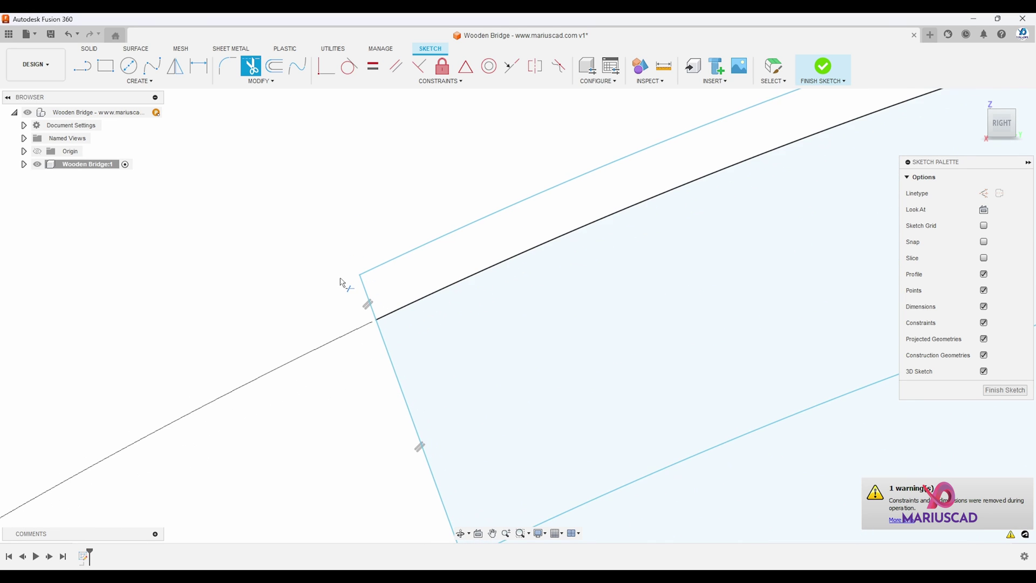
Place a sketch point on the arch's top arc, a short distance in from its left end.
key("Escape")
middle_click_drag(467, 289, 485, 362)
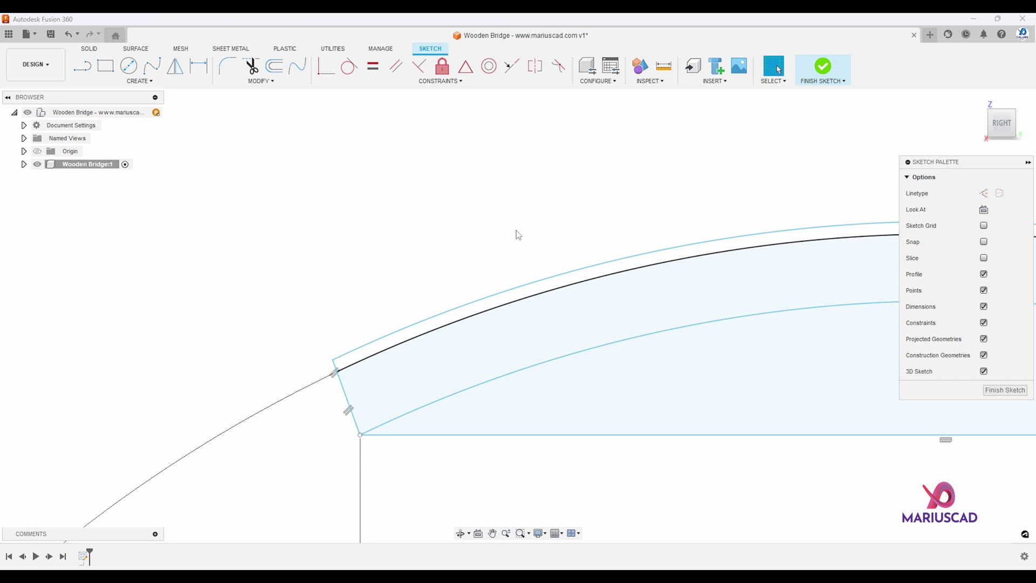
type("spoint")
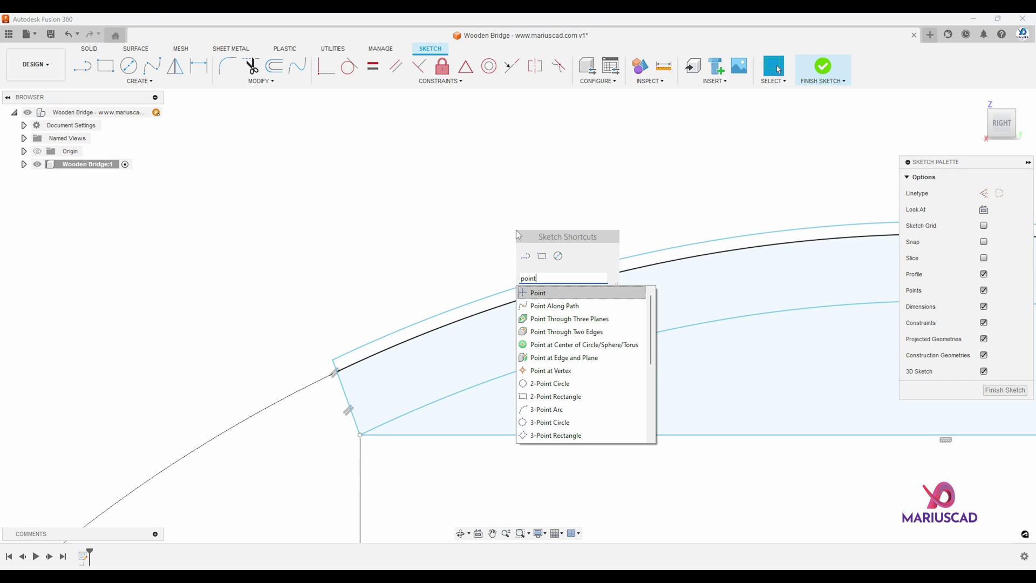
key("Return")
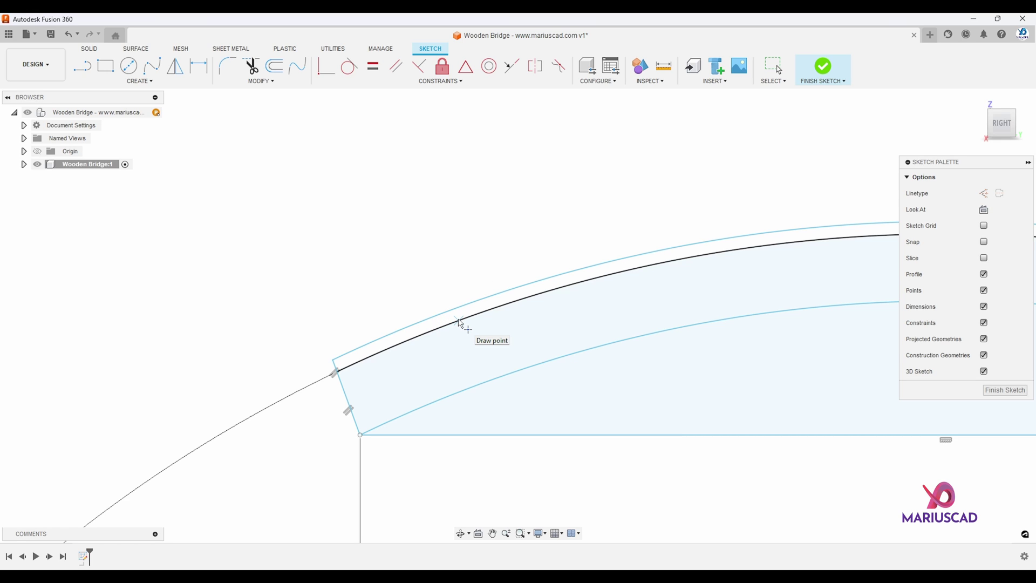
left_click(459, 321)
key("Escape")
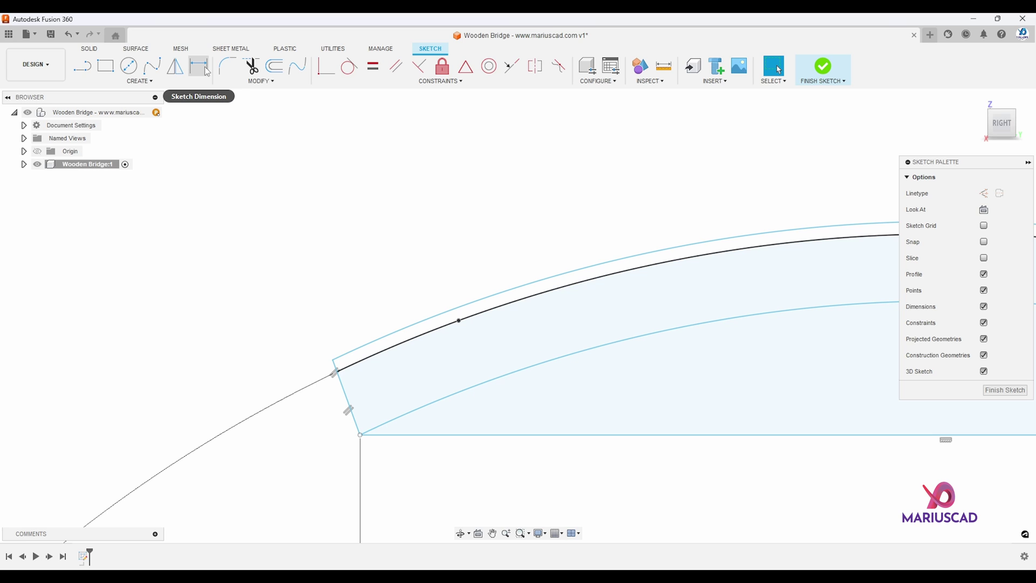
Dimension the aligned distance from the new point to the arch's upper left corner and set it to 10 cm.
key("d")
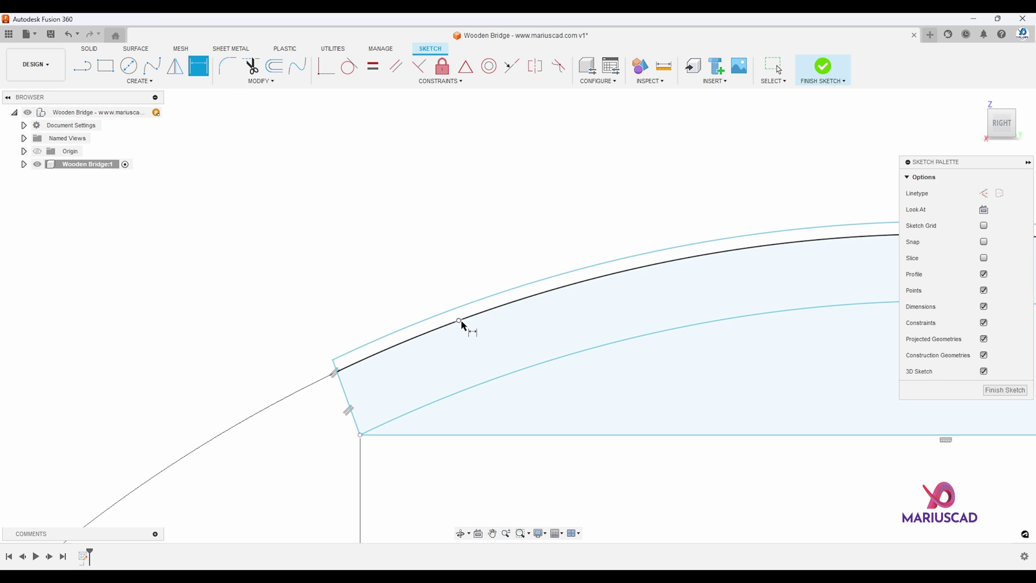
left_click(459, 321)
left_click(336, 370)
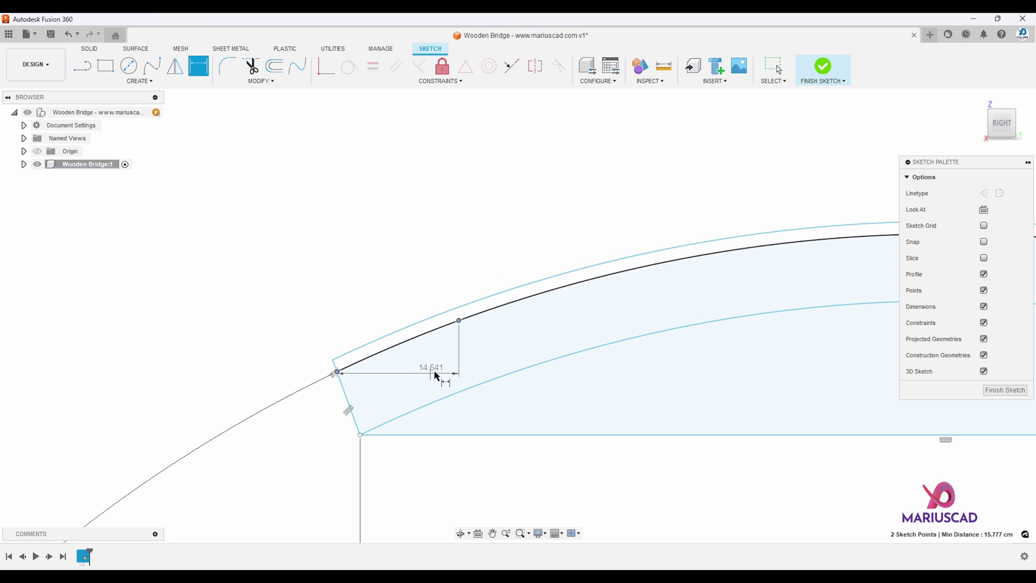
left_click(464, 365)
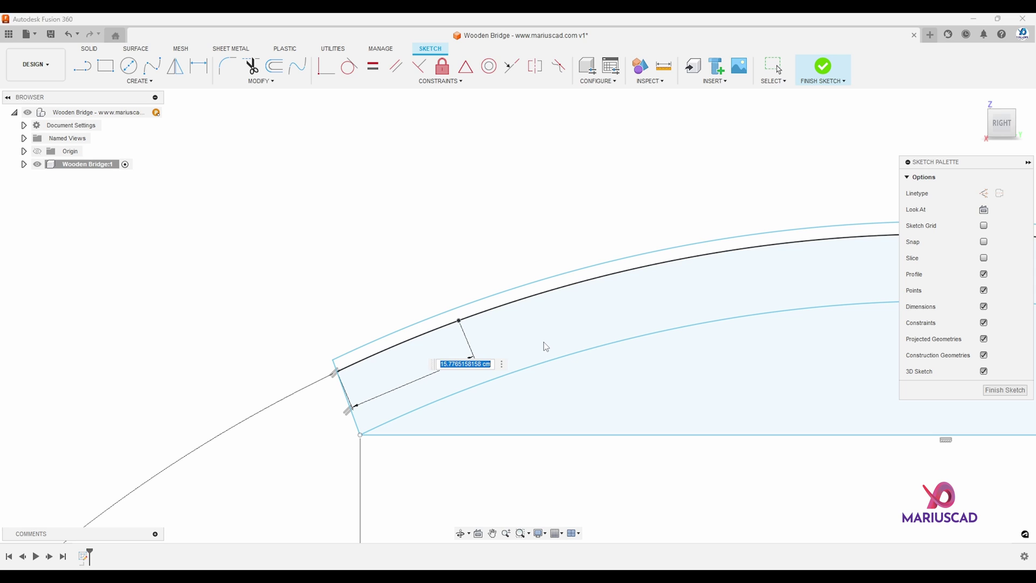
type("10")
key("Return")
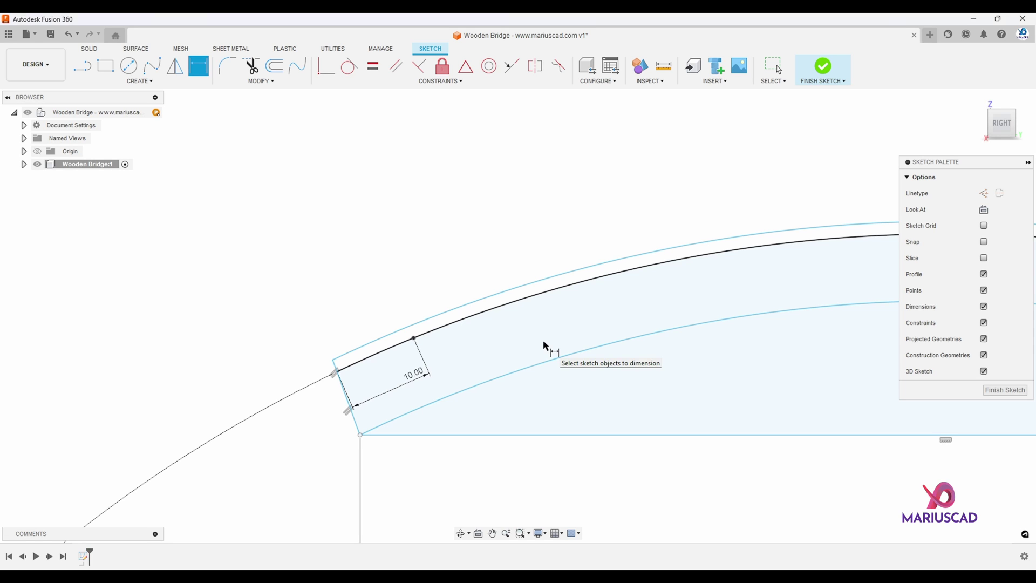
Draw a line about 3.5 cm long from the point on the arch outward past the offset arc.
scroll(412, 343, "up", 5)
key("l")
left_click(418, 326)
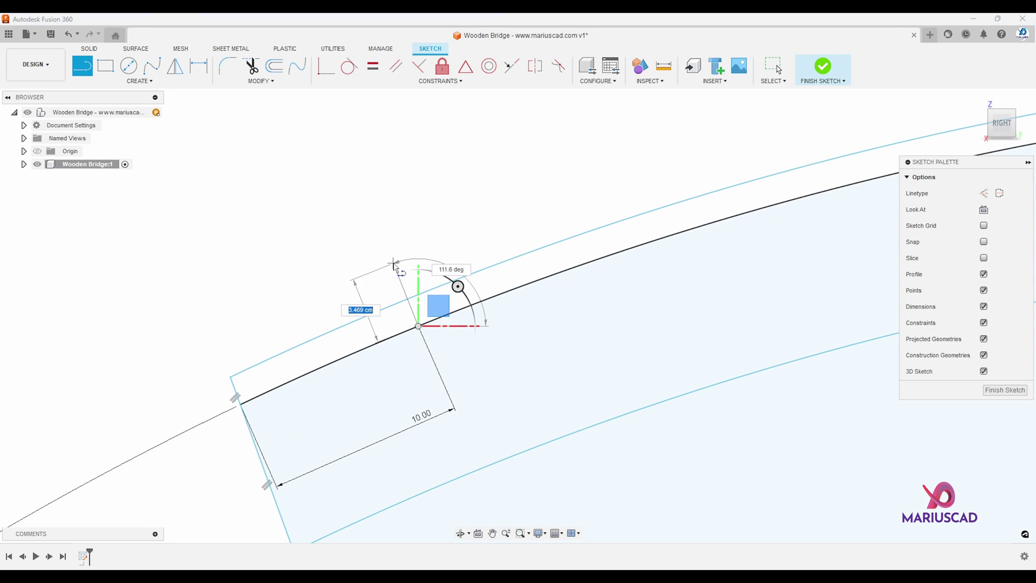
left_click(393, 263)
key("Escape")
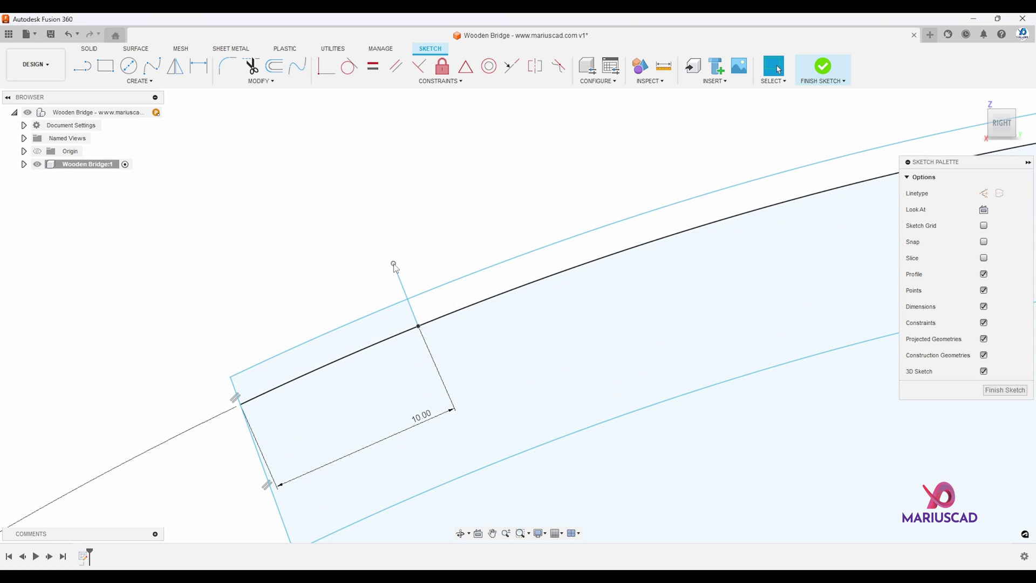
Make the new line parallel to the short end line at the arch's left end.
left_click(395, 68)
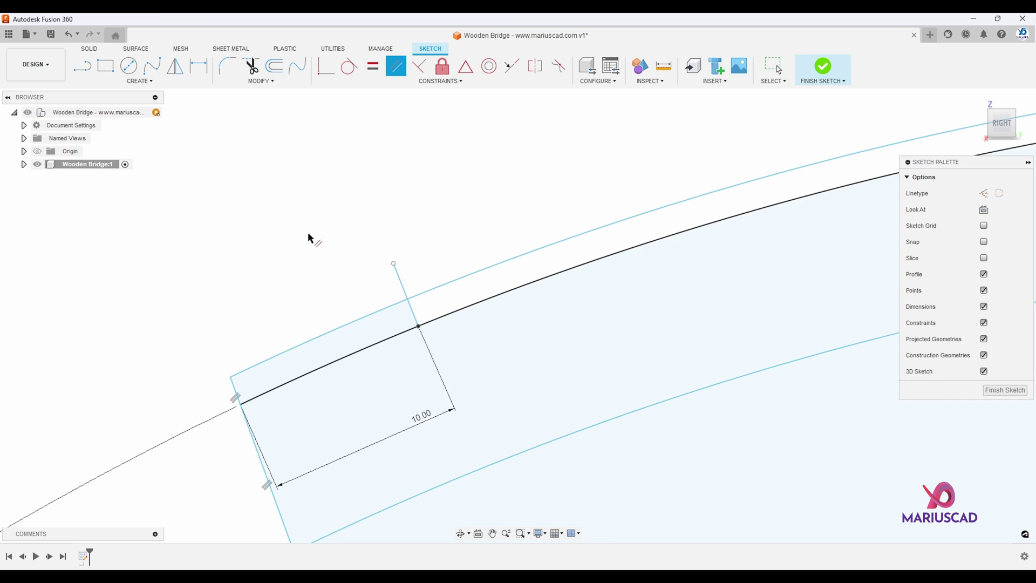
left_click(236, 393)
left_click(406, 297)
Trim the line's excess beyond the offset arc and the rest of the offset arc, leaving one closed step outline.
key("t")
left_click(402, 280)
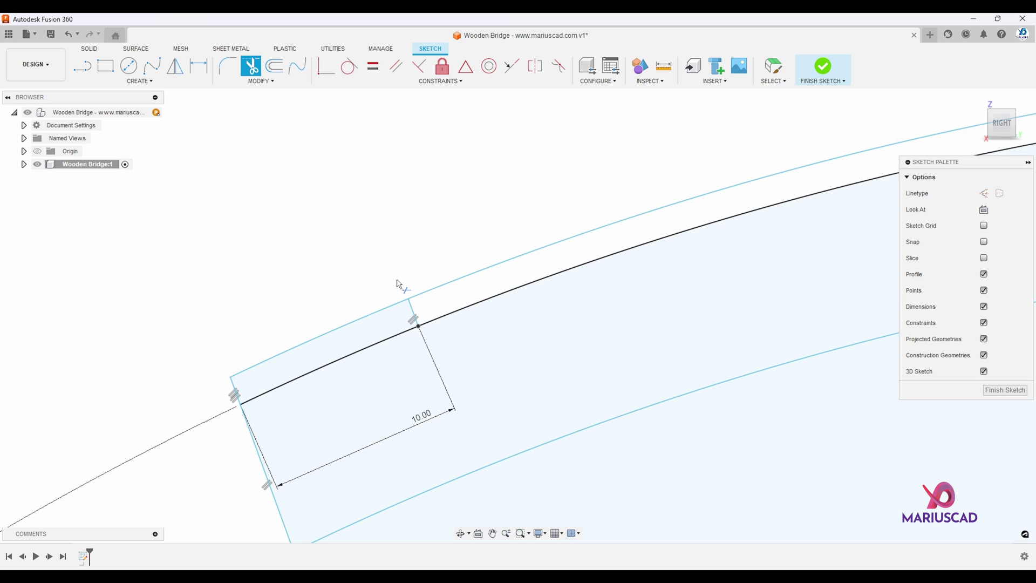
left_click(432, 295)
scroll(377, 302, "down", 6)
key("Escape")
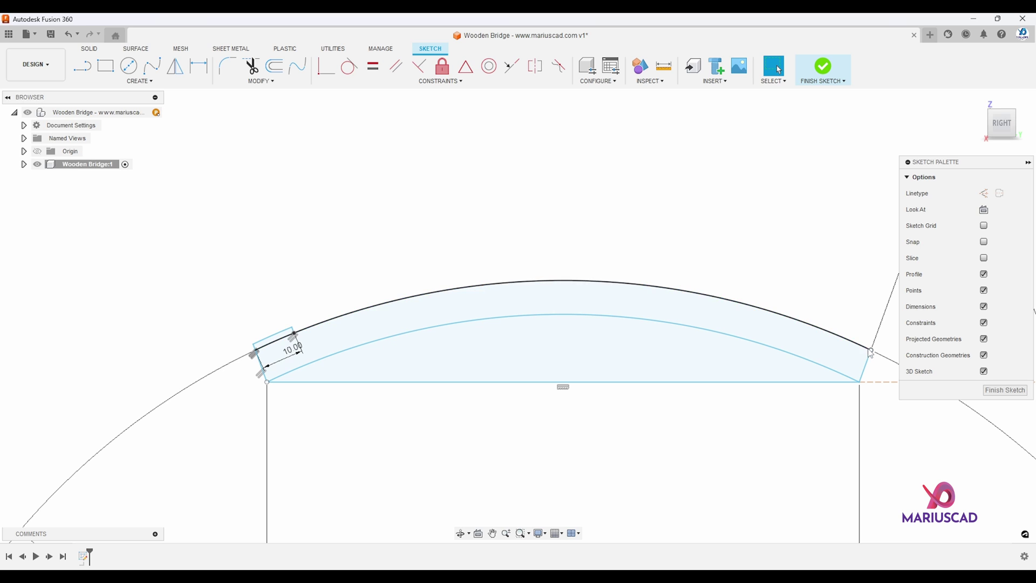
Start a circular pattern of the step's three outline curves around the centre point of the large circle.
left_click(143, 82)
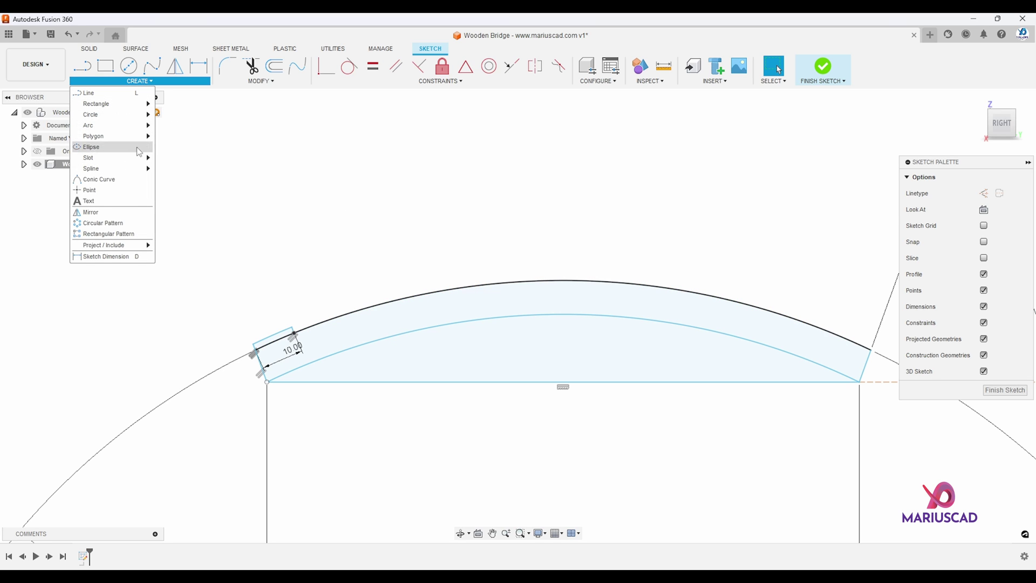
left_click(123, 222)
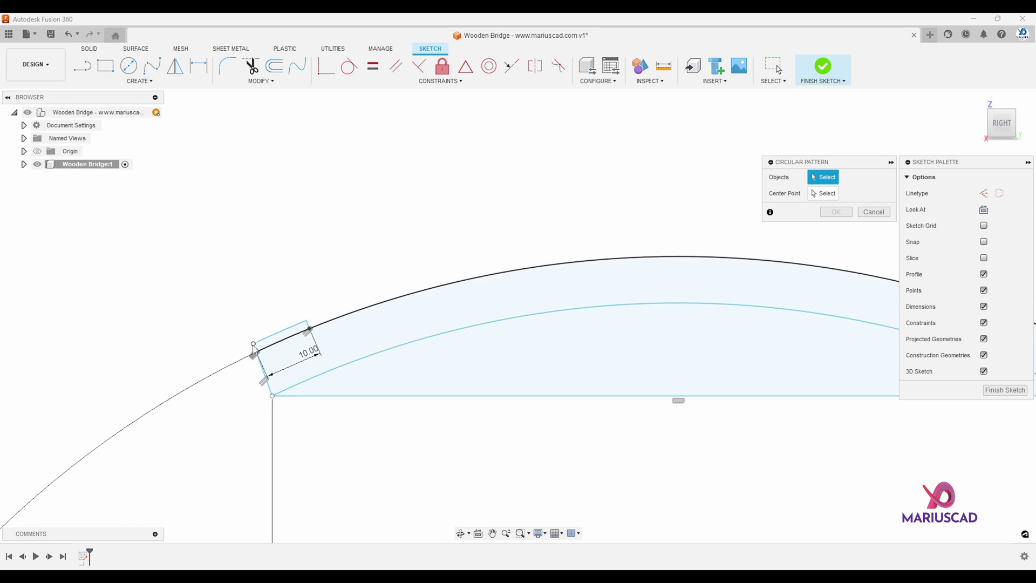
scroll(254, 352, "up", 5)
left_click(434, 277)
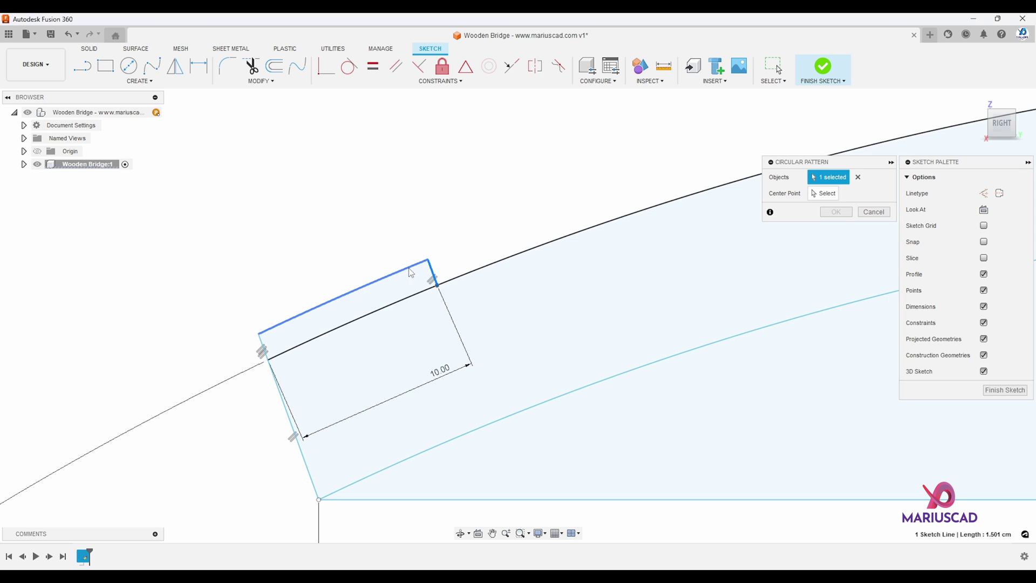
left_click(361, 289)
left_click(263, 347)
left_click(822, 193)
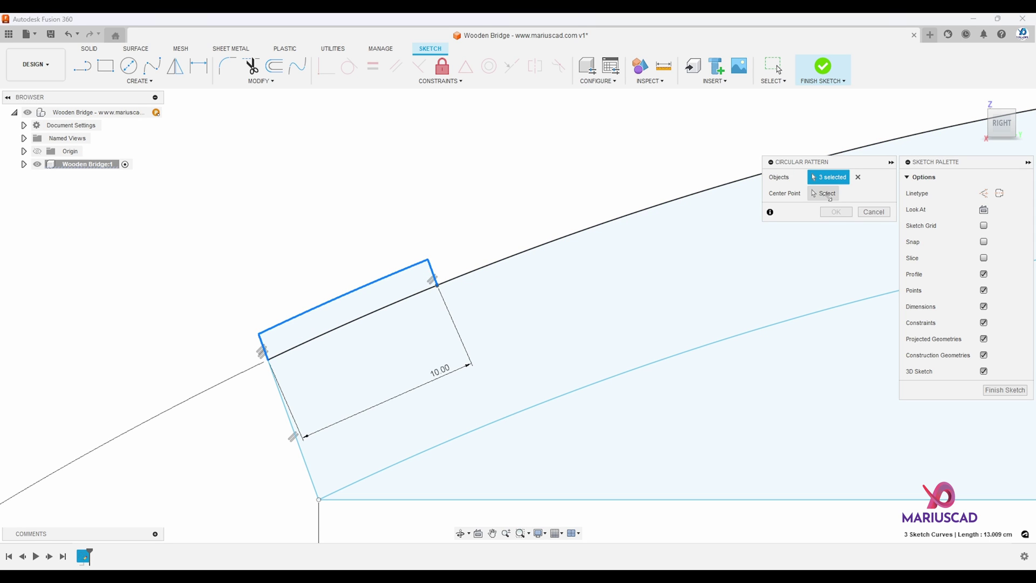
scroll(502, 333, "down", 5)
middle_click_drag(607, 406, 577, 310)
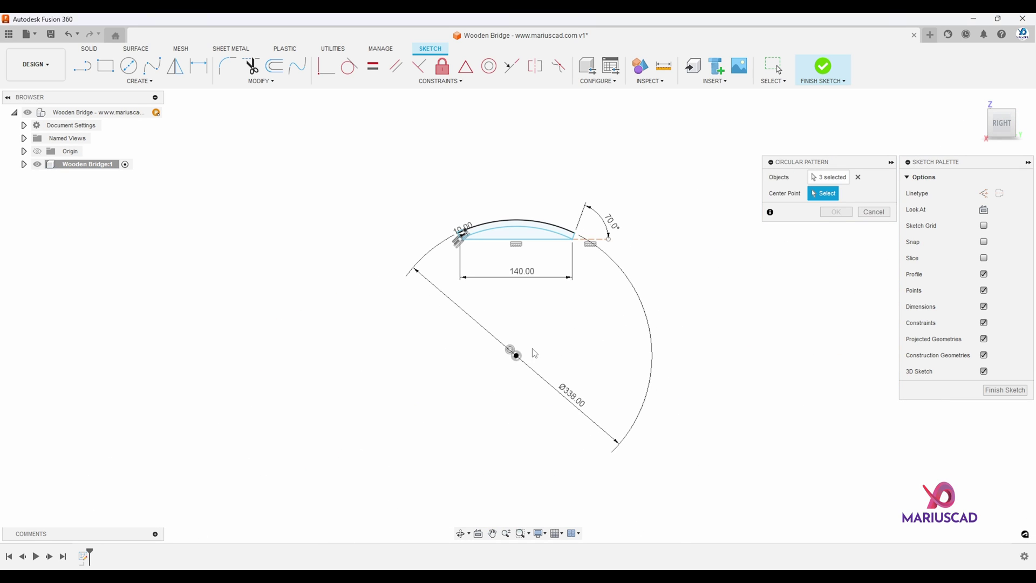
scroll(528, 343, "up", 2)
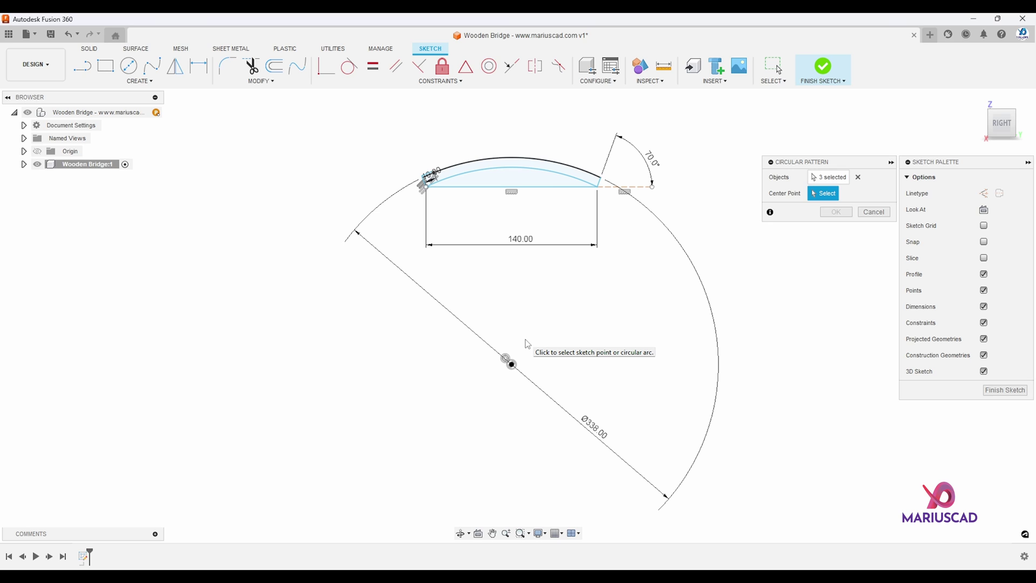
left_click(511, 364)
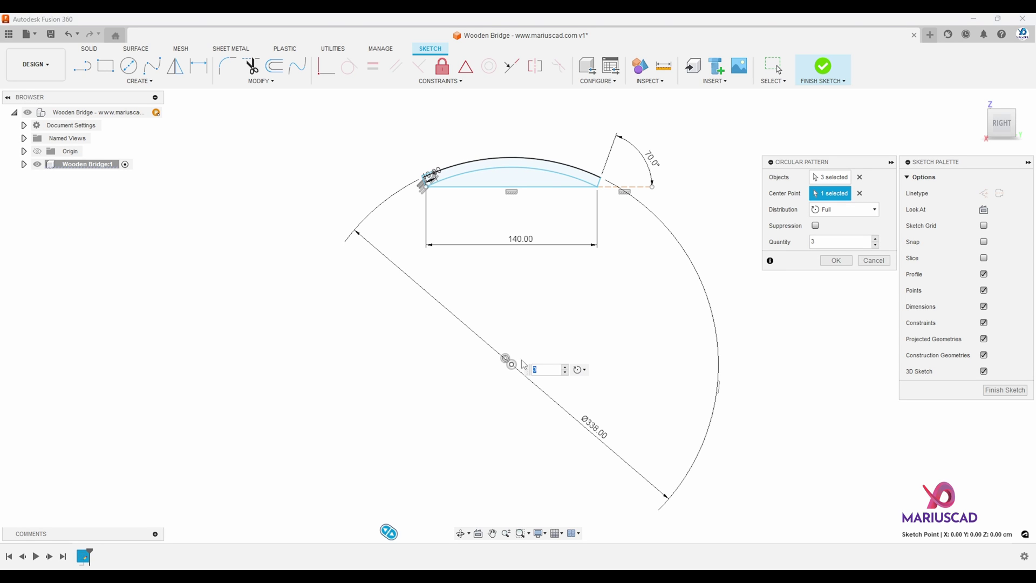
Set the pattern to a partial distribution of -47 degrees with quantity 14, create it and finish the sketch.
left_click(850, 209)
left_click(841, 234)
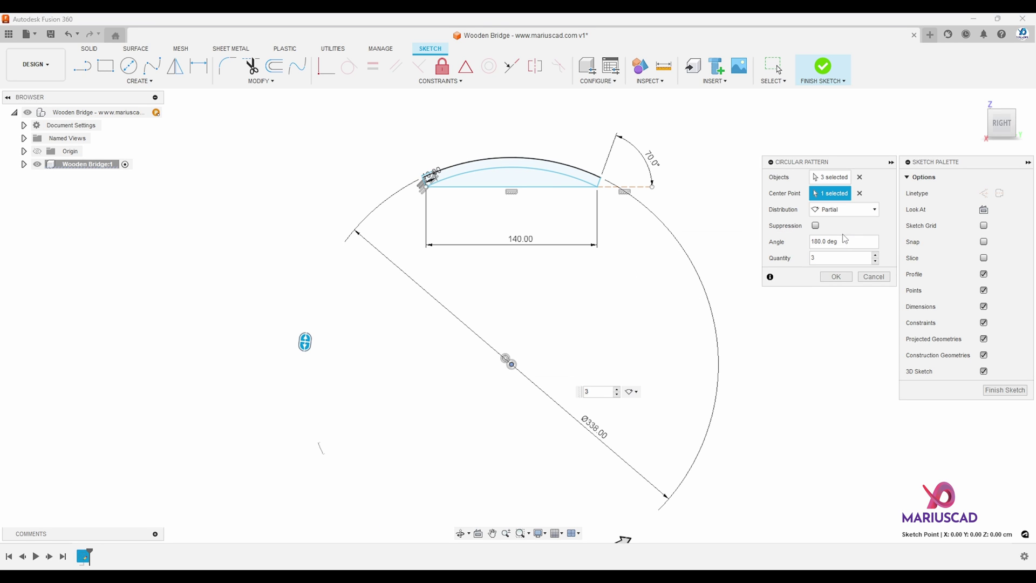
left_click_drag(853, 248, 803, 246)
type("-47")
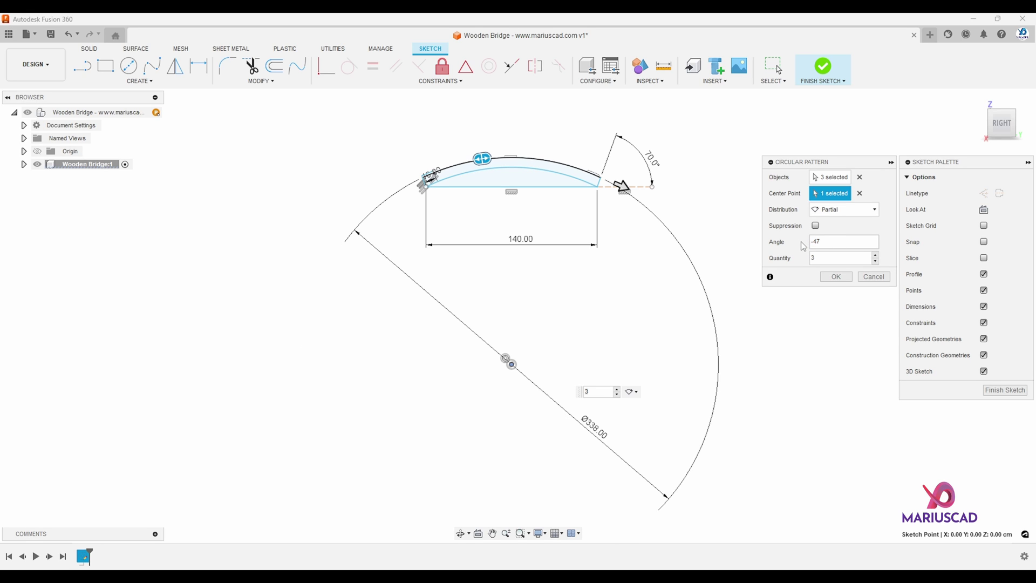
scroll(571, 152, "up", 5)
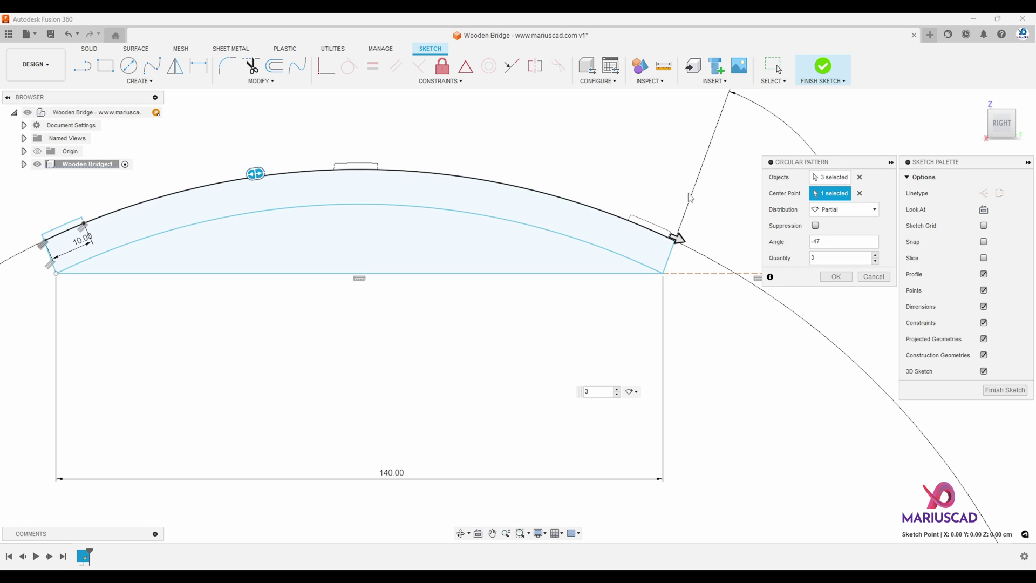
key("Tab")
type("14")
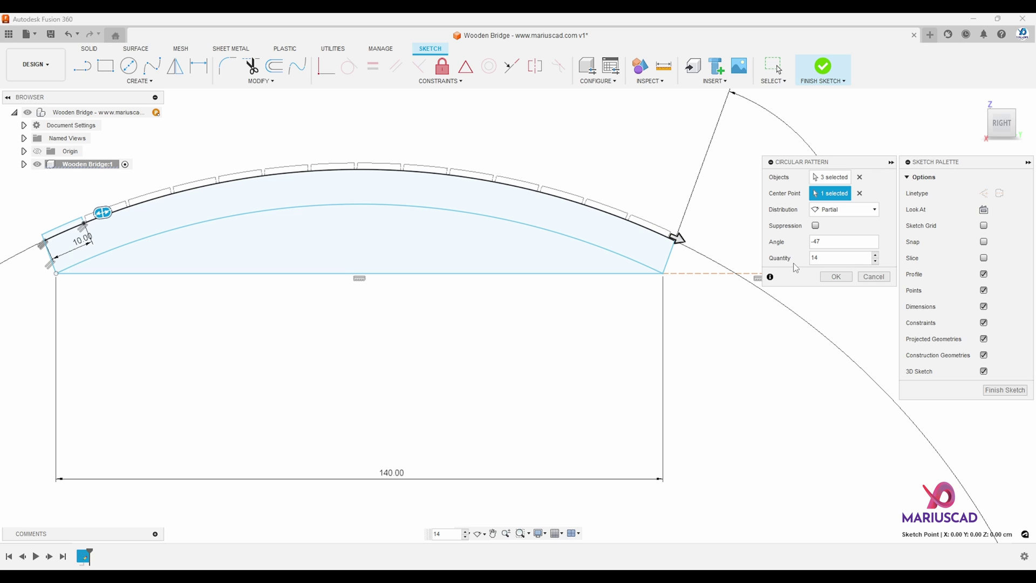
left_click(836, 276)
scroll(610, 354, "down", 2)
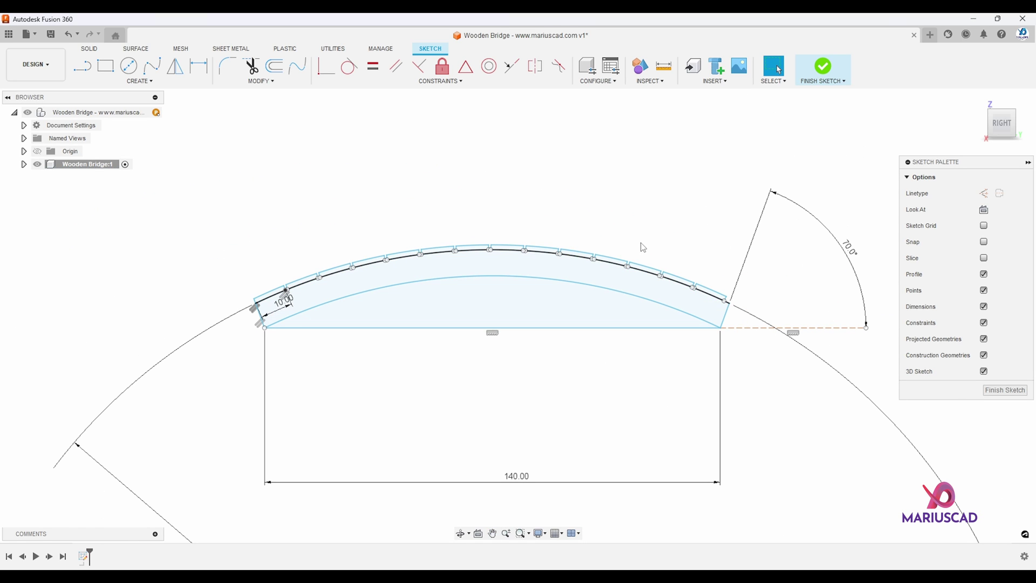
left_click(823, 69)
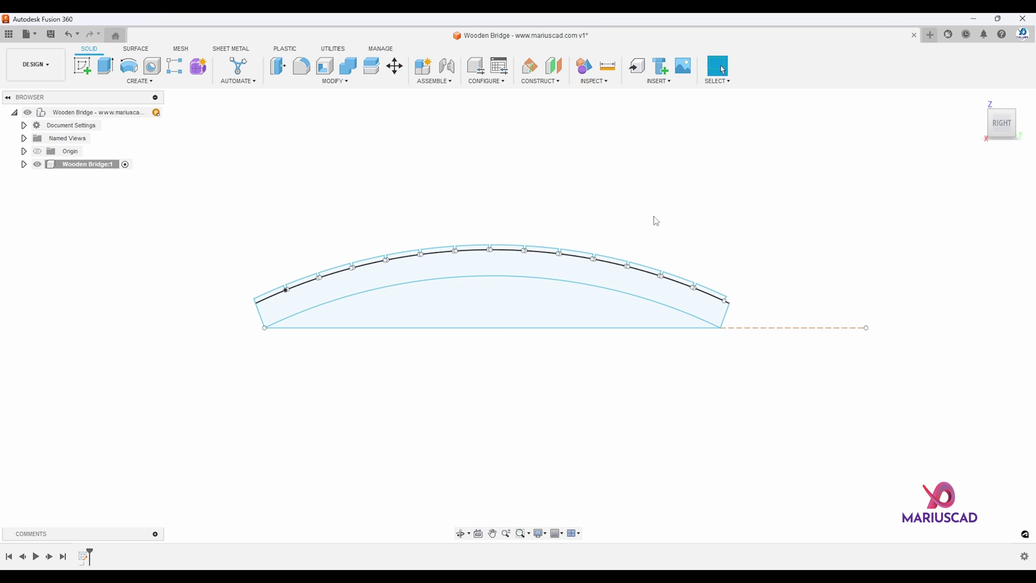
Extrude the arch profile as a new body by the negative Thickness parameter.
mouse_move(652, 220)
middle_mouse_down("shift")
mouse_move(475, 253)
mouse_move(331, 353)
middle_mouse_up("shift")
scroll(331, 353, "up", 3)
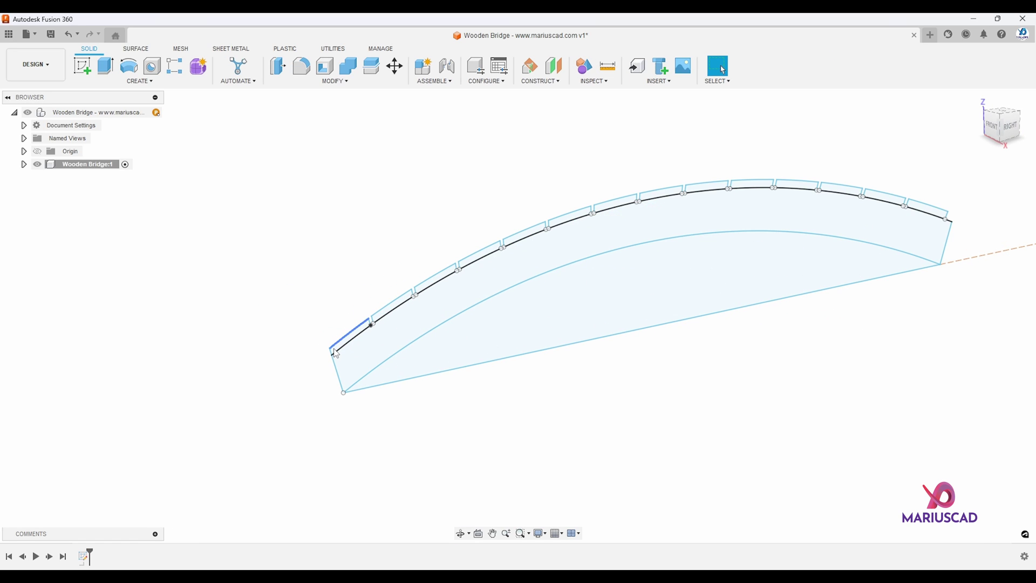
key("e")
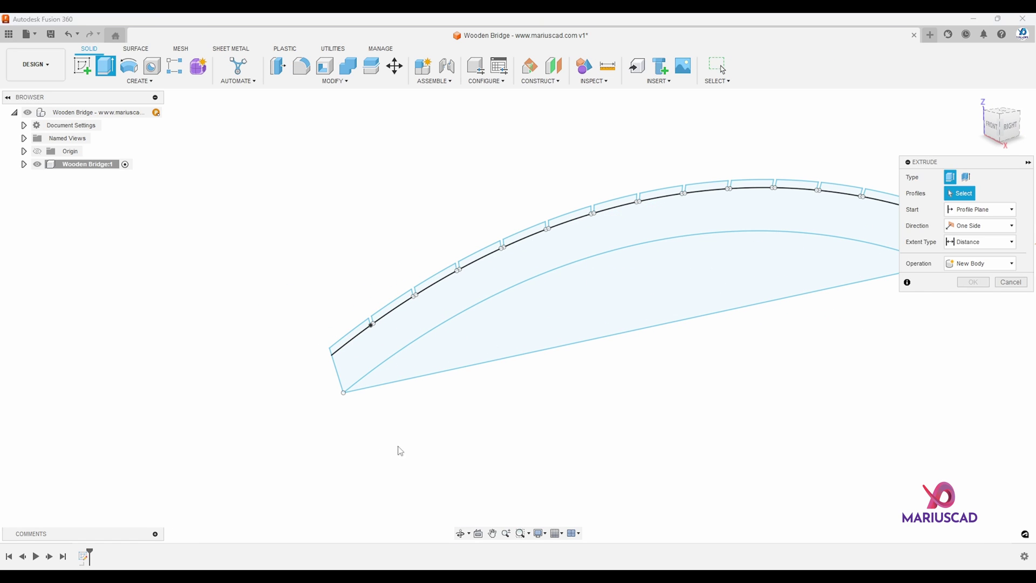
key("Escape")
key("e")
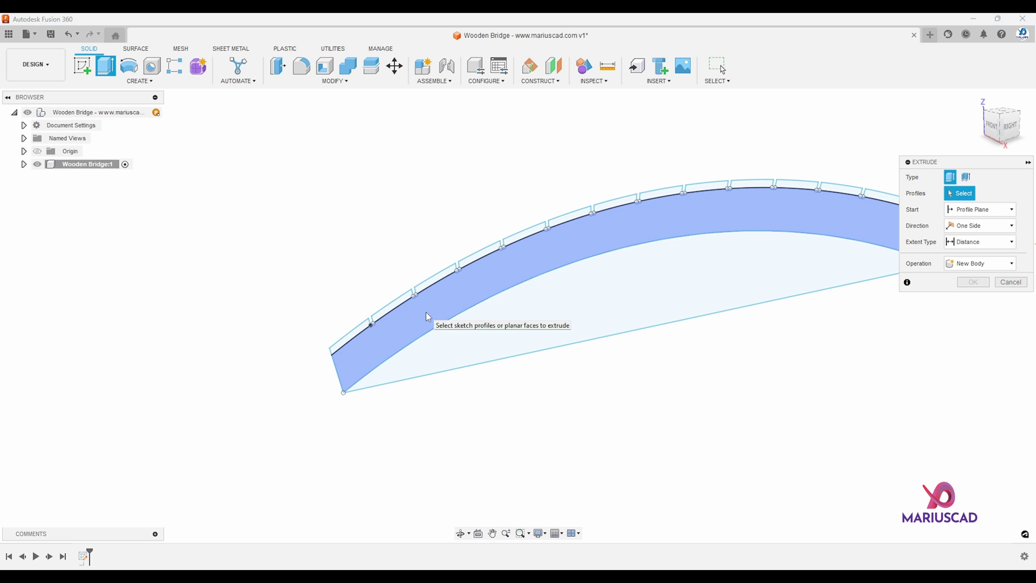
left_click(427, 317)
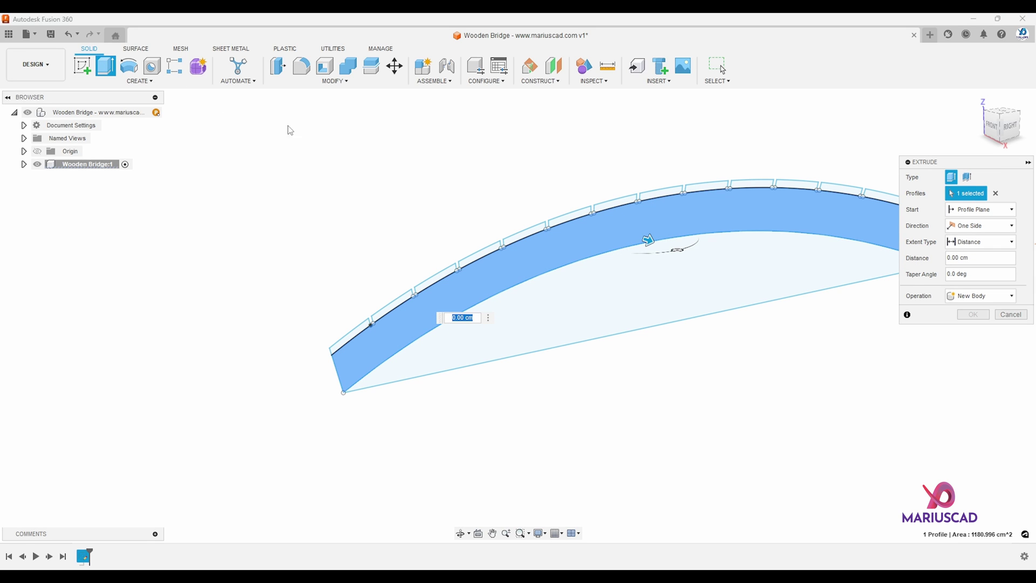
middle_click_drag(645, 253, 666, 324, "shift")
left_click_drag(689, 273, 658, 270)
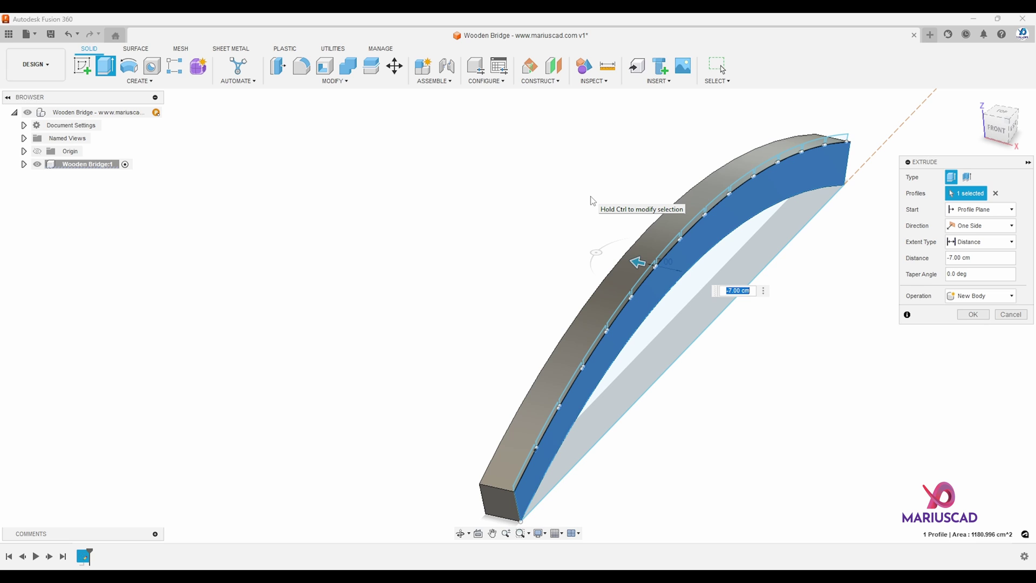
type("-thic")
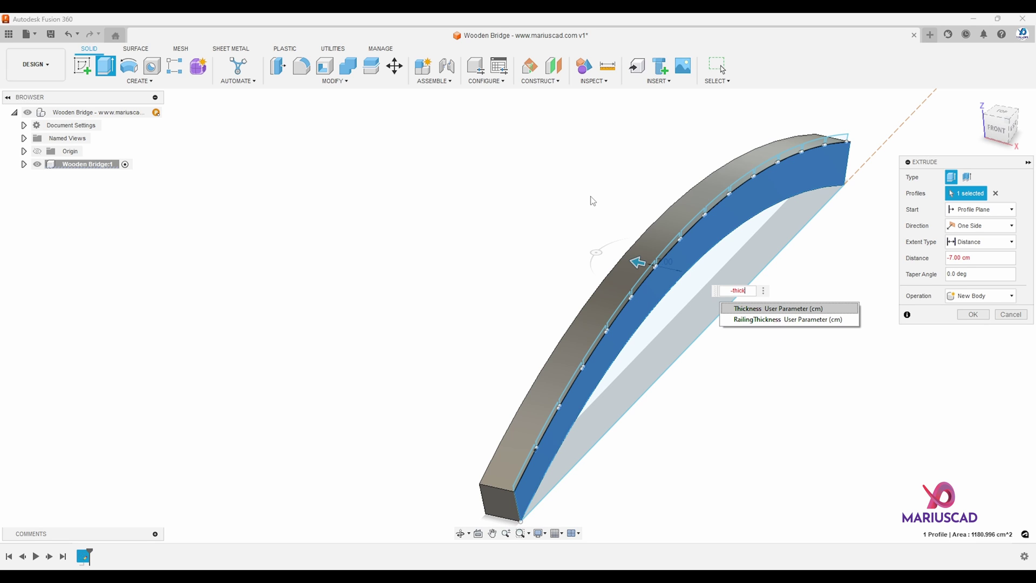
type("k")
key("Return")
key("Return")
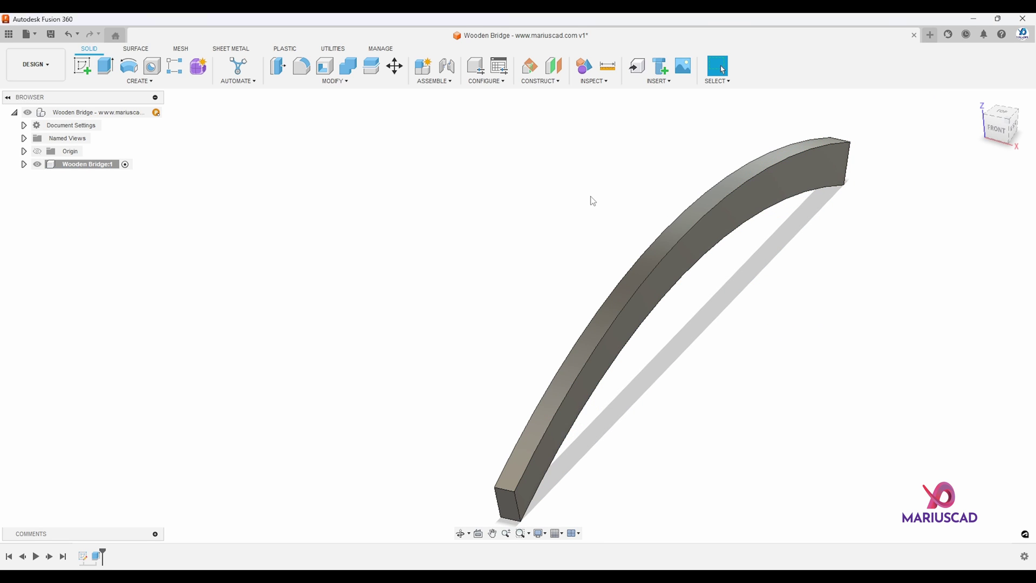
Show Sketch1 of the Wooden Bridge component so its step profiles can be selected.
middle_click_drag(743, 407, 717, 401, "shift")
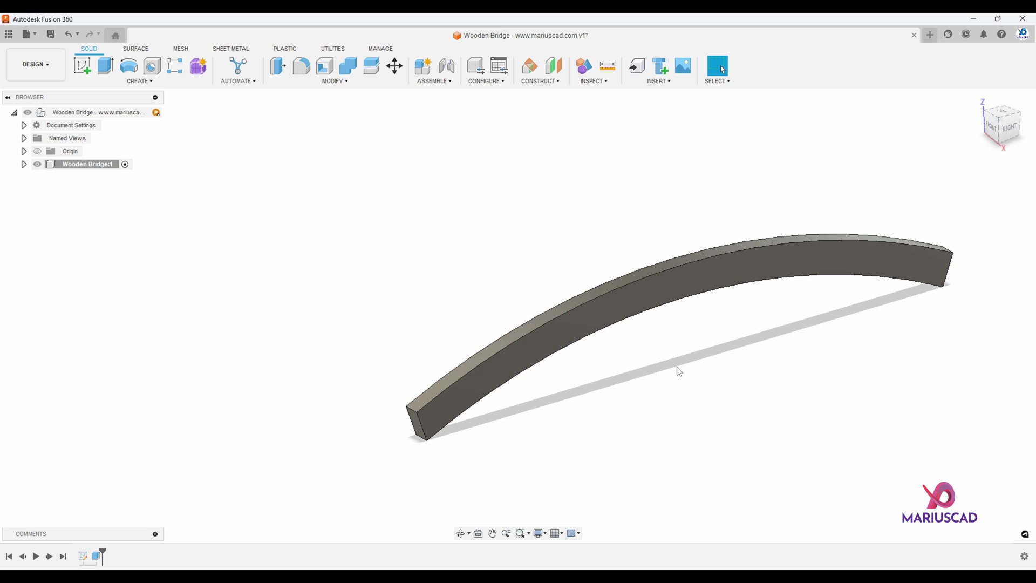
left_click(23, 164)
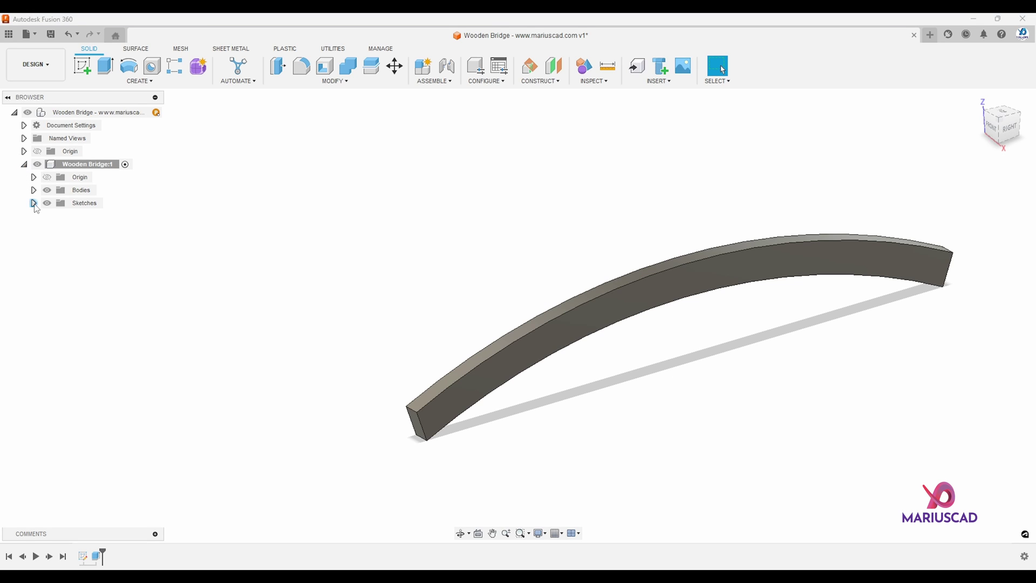
left_click(33, 202)
left_click(57, 216)
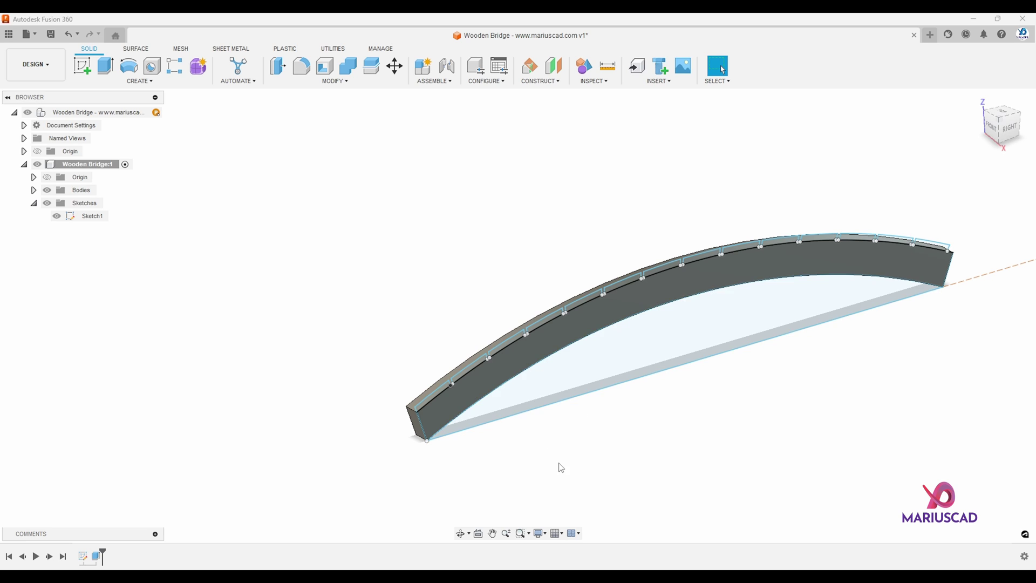
Start an extrusion and select all 14 step profiles along the top of the arch.
key("e")
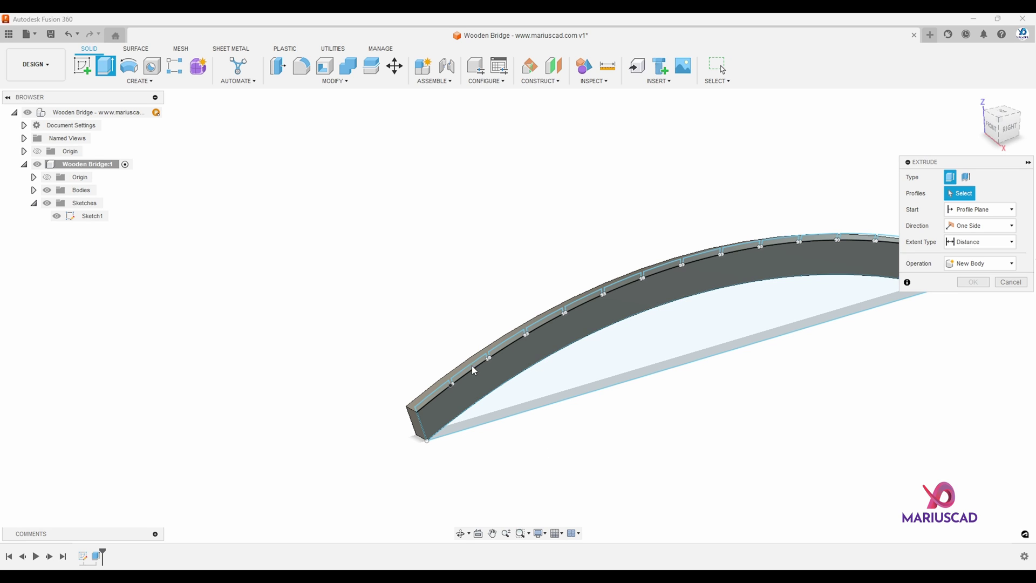
left_click(446, 394)
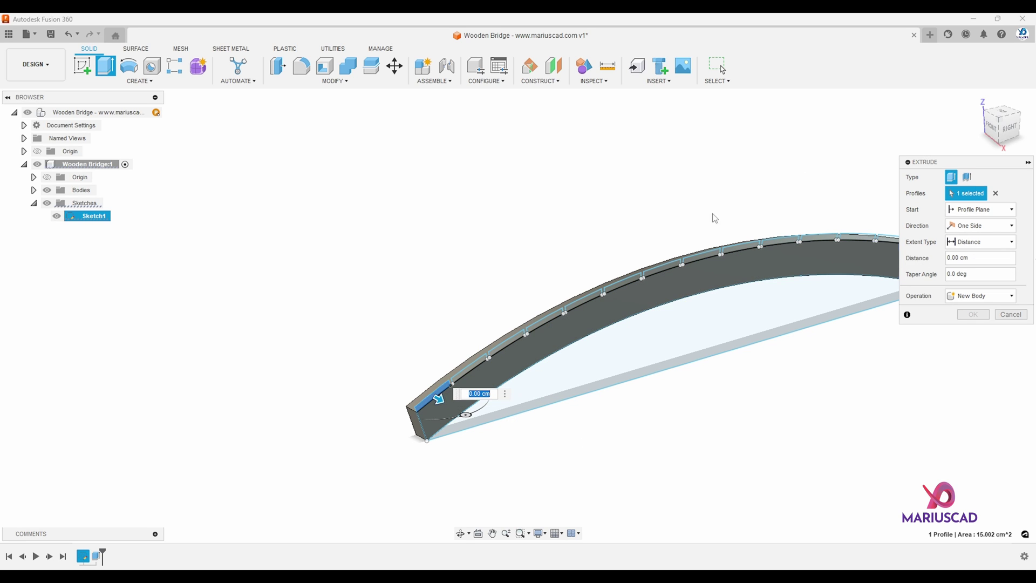
left_click(1007, 129)
scroll(305, 391, "up", 3)
left_click(243, 378)
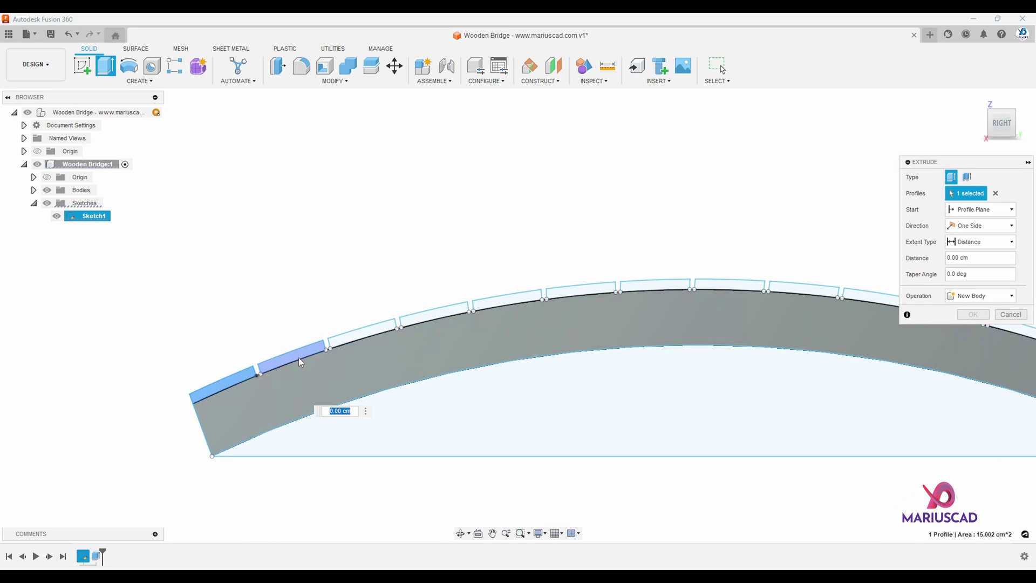
left_click(313, 351)
left_click(383, 329)
left_click(453, 312)
left_click(526, 298)
left_click(675, 284)
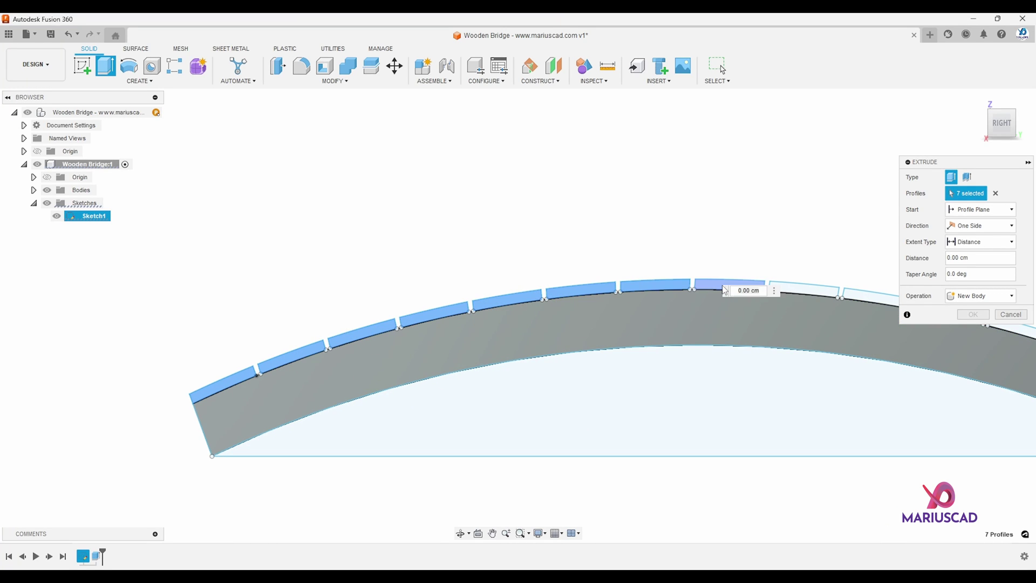
left_click(750, 283)
left_click(824, 289)
middle_click_drag(825, 294, 463, 367)
left_click(539, 376)
left_click(617, 387)
left_click(657, 406)
left_click(728, 422)
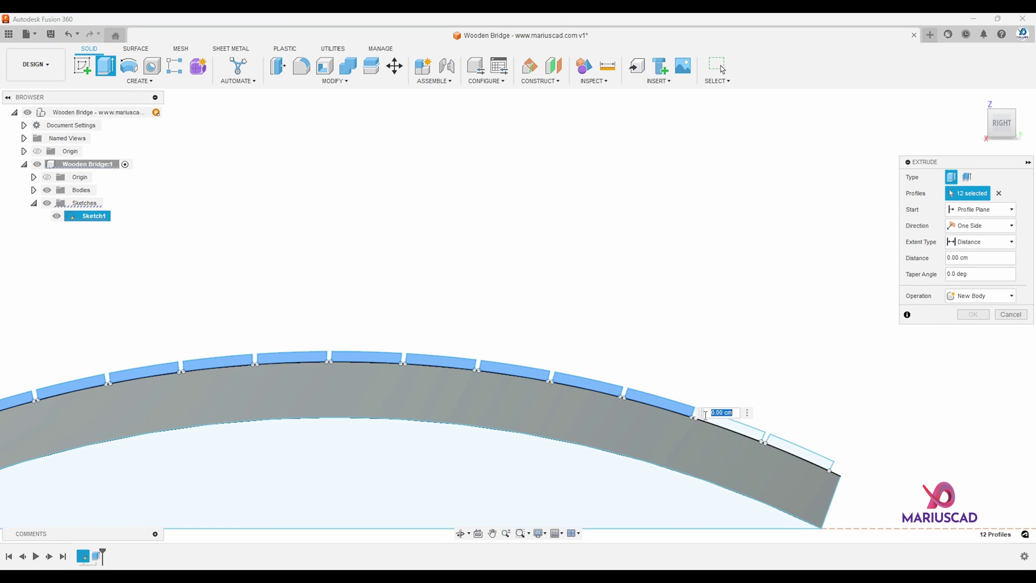
left_click(798, 450)
scroll(561, 331, "down", 3)
middle_click_drag(562, 331, 679, 272, "shift")
Extrude the selected step profiles by -60 cm as new bodies and hide Sketch1.
key("BackSpace")
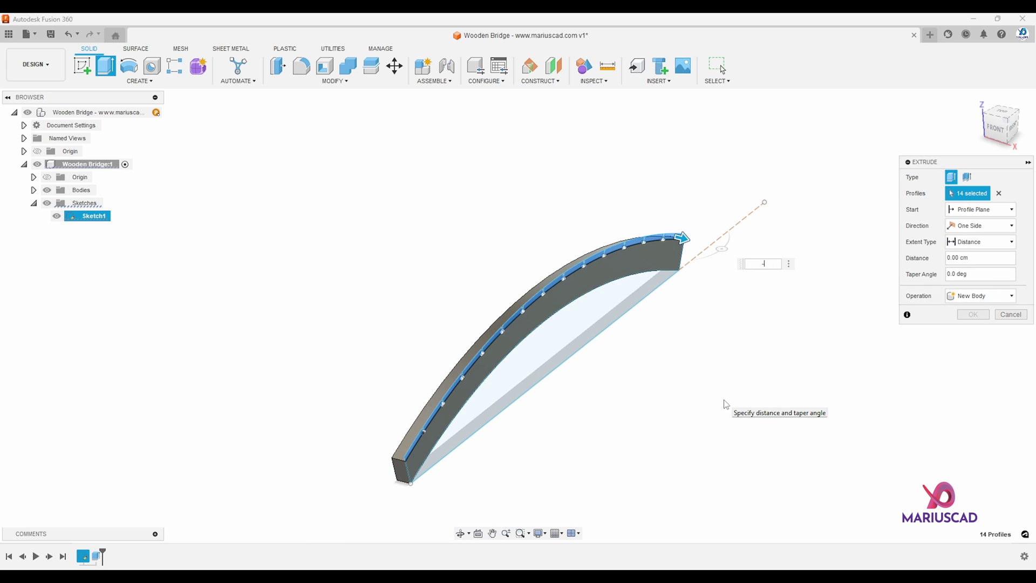
type("-60")
key("Return")
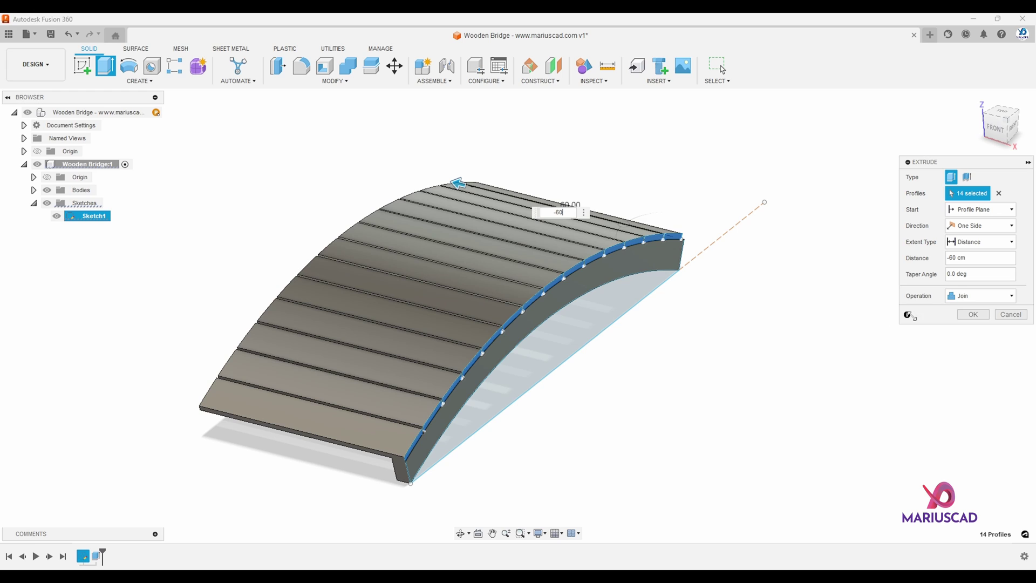
left_click(964, 299)
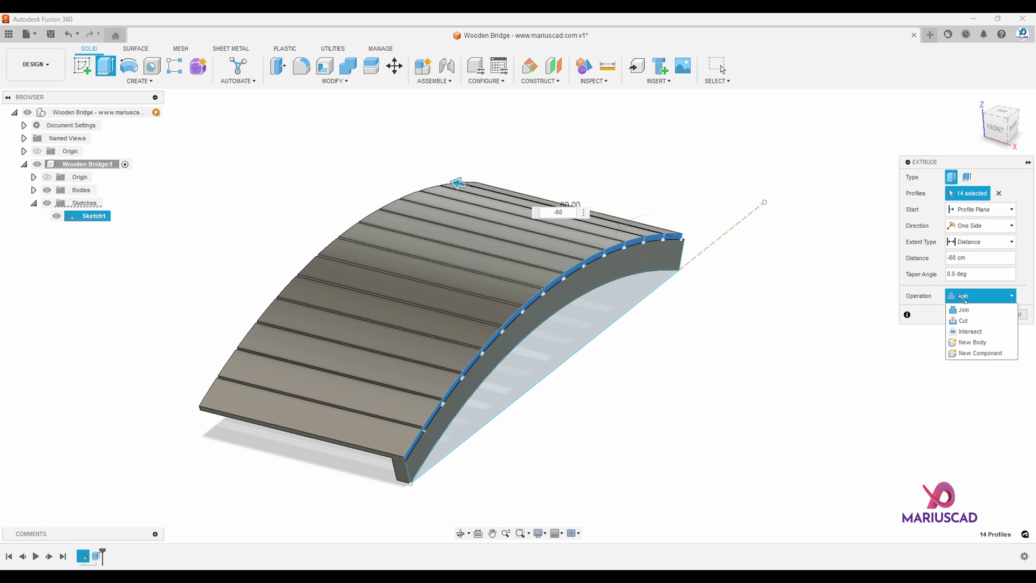
left_click(973, 343)
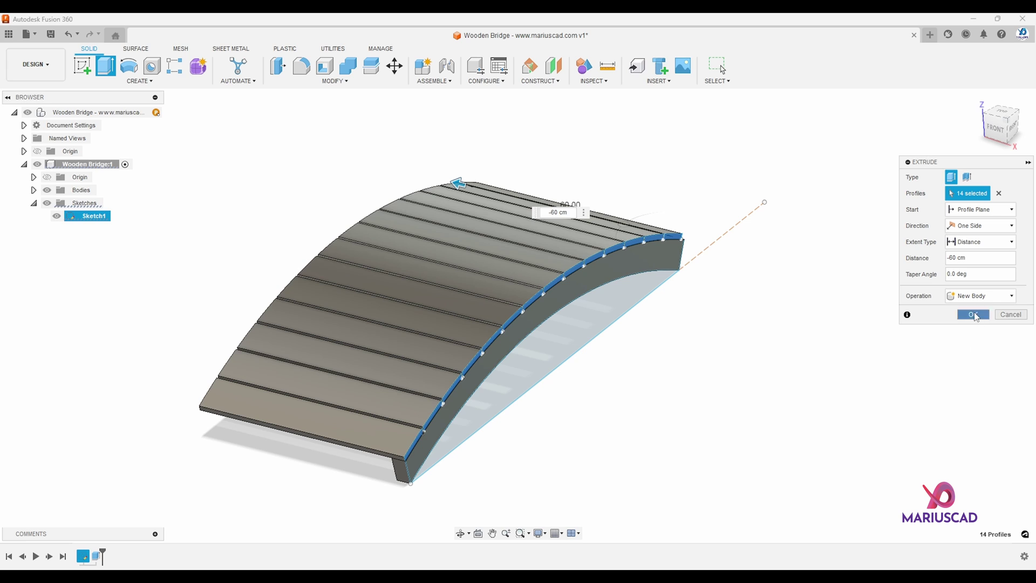
left_click(974, 315)
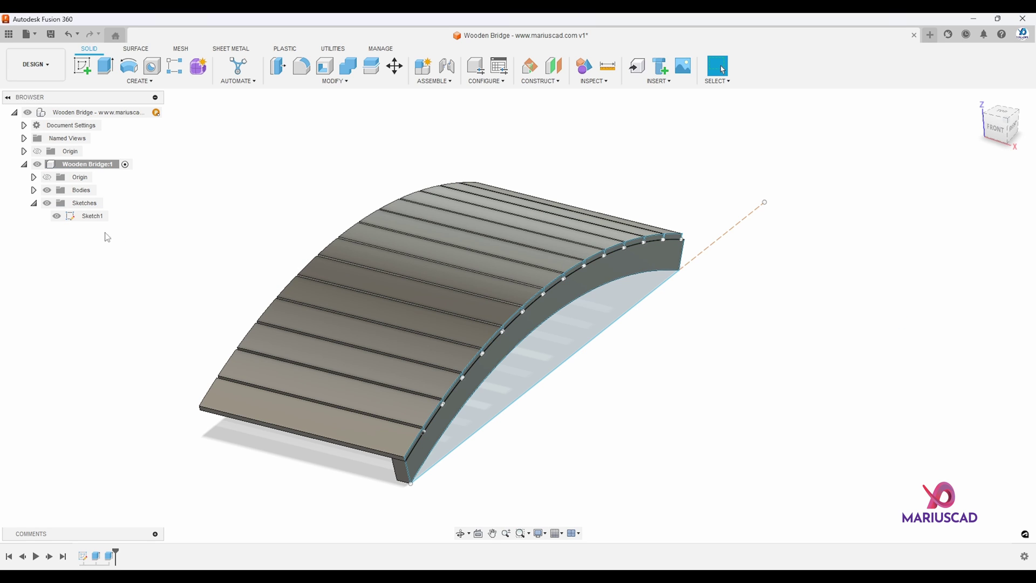
left_click(57, 216)
Create a copy of the arch beam moved by -56 cm along X beneath the opposite edge of the steps.
middle_click_drag(674, 453, 626, 451, "shift")
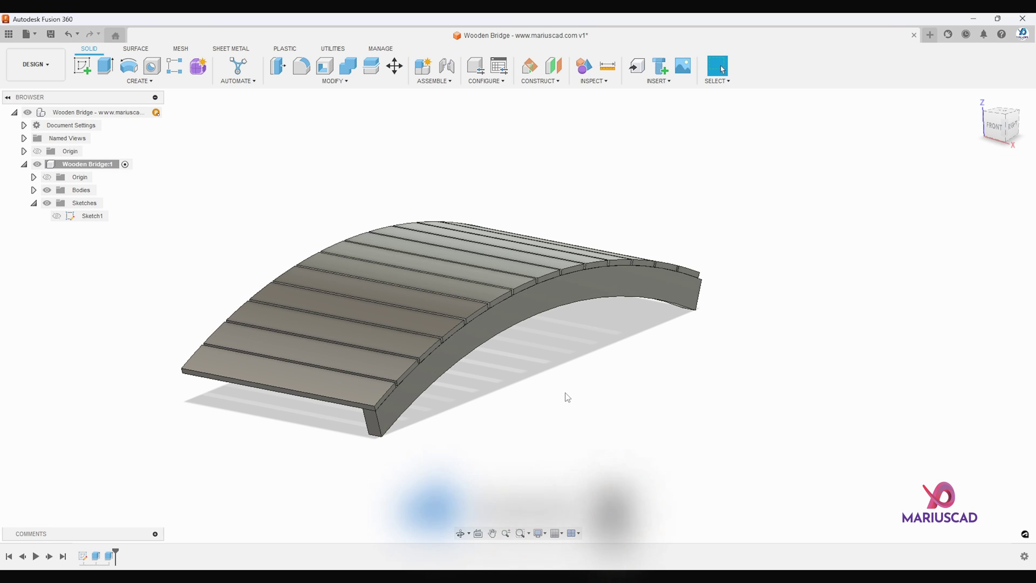
key("m")
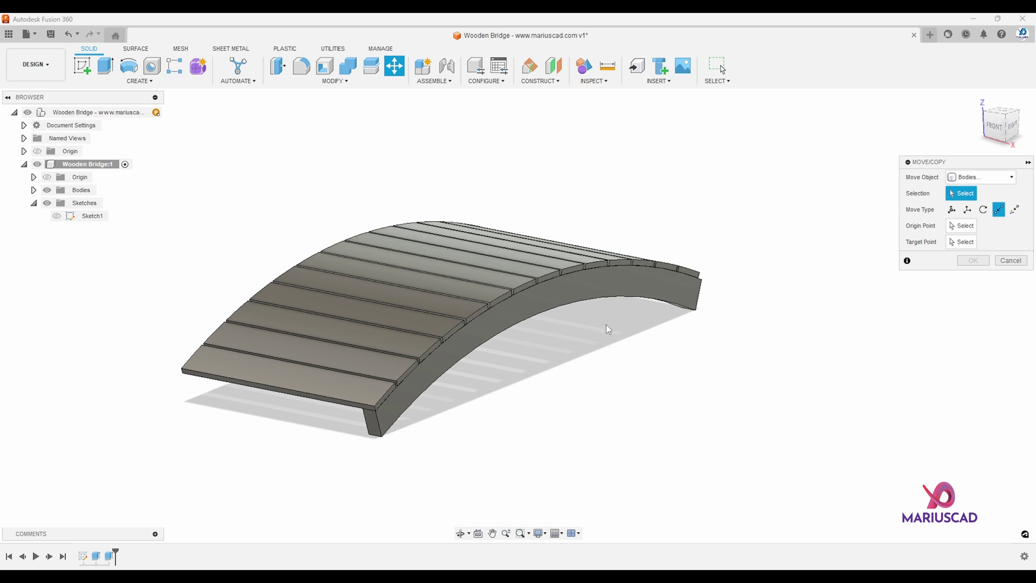
left_click(604, 289)
left_click(952, 209)
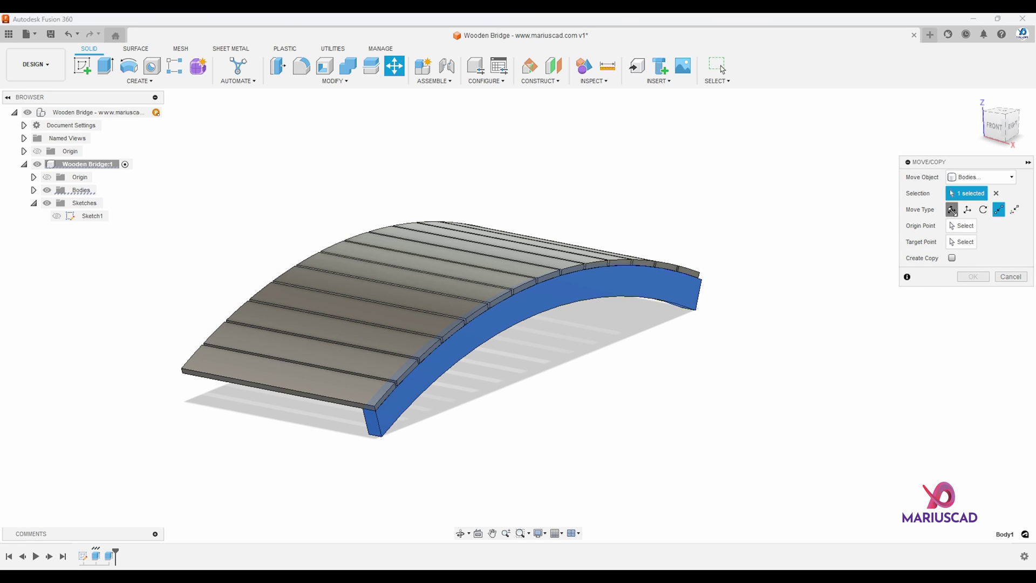
left_click(951, 339)
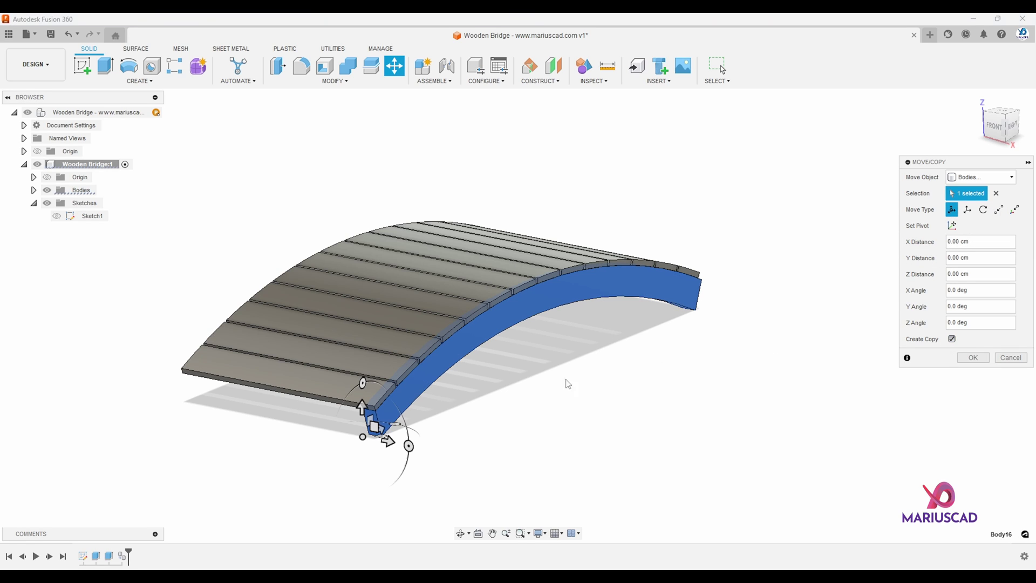
left_click(384, 439)
left_click_drag(384, 439, 305, 425)
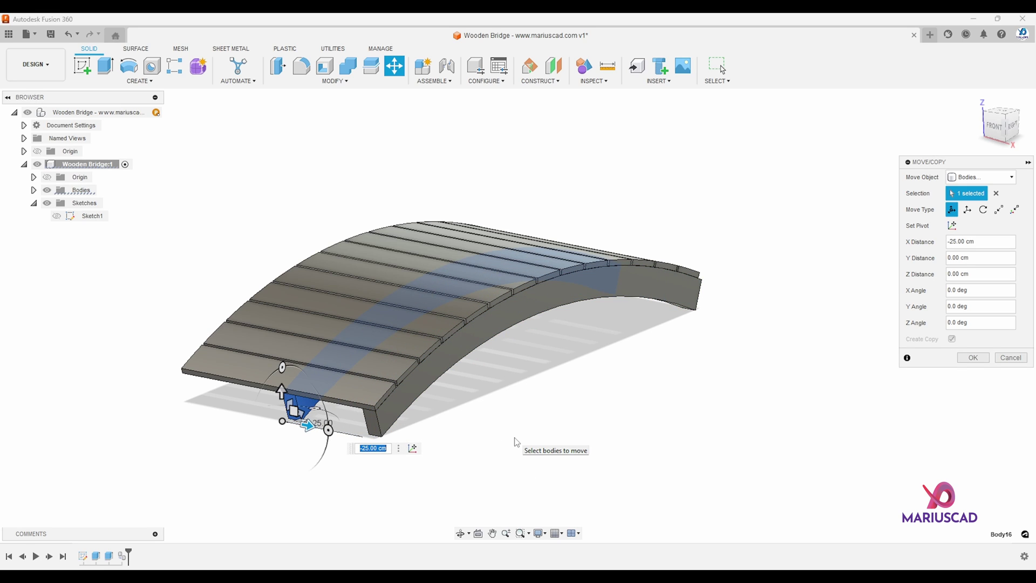
type("-56")
middle_click_drag(515, 441, 461, 447, "shift")
key("Return")
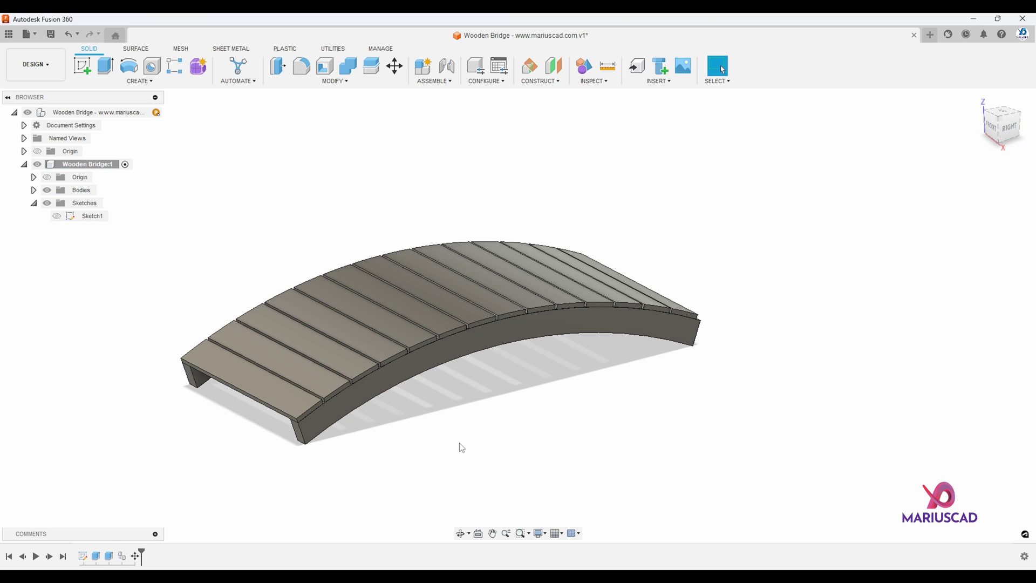
Create a sketch on the outer side face of the original arch beam and project that face's outline into it.
left_click(467, 347)
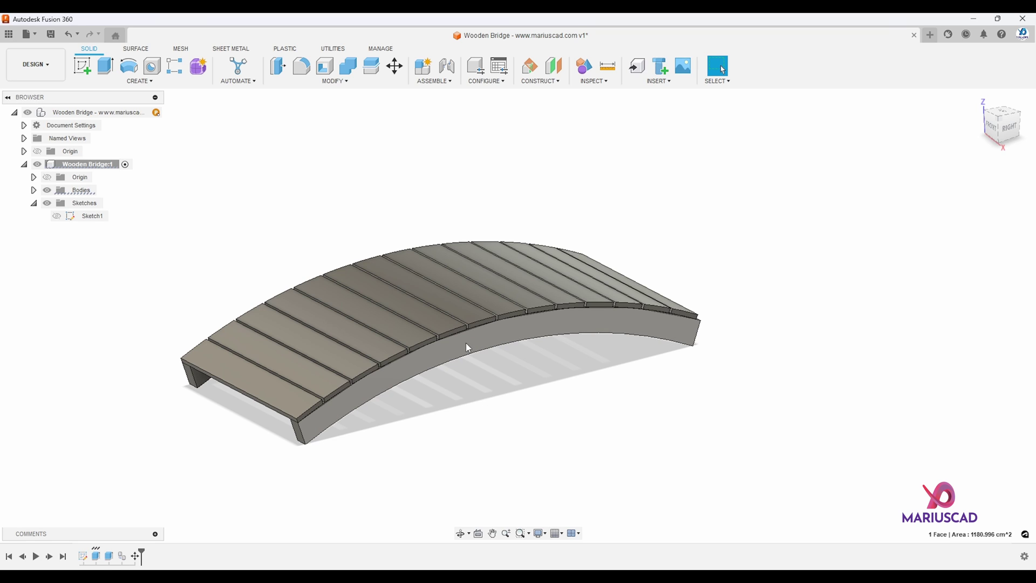
right_click(466, 344)
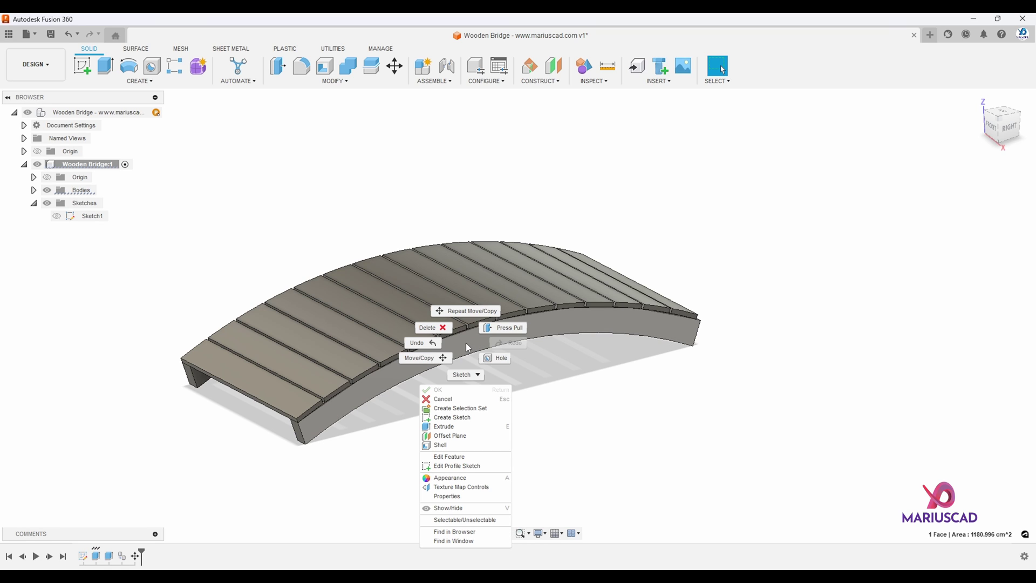
left_click(484, 418)
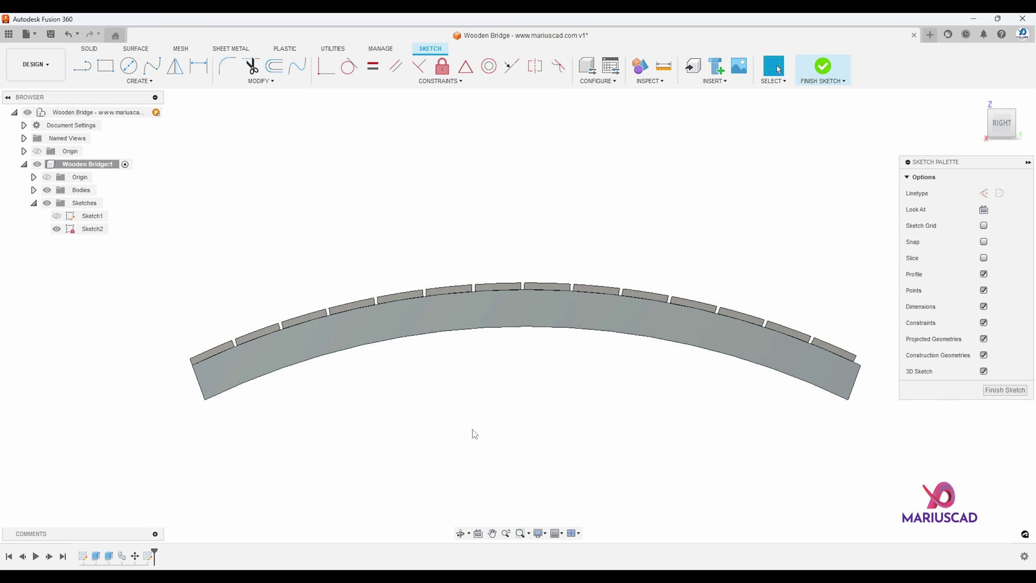
key("p")
left_click(458, 311)
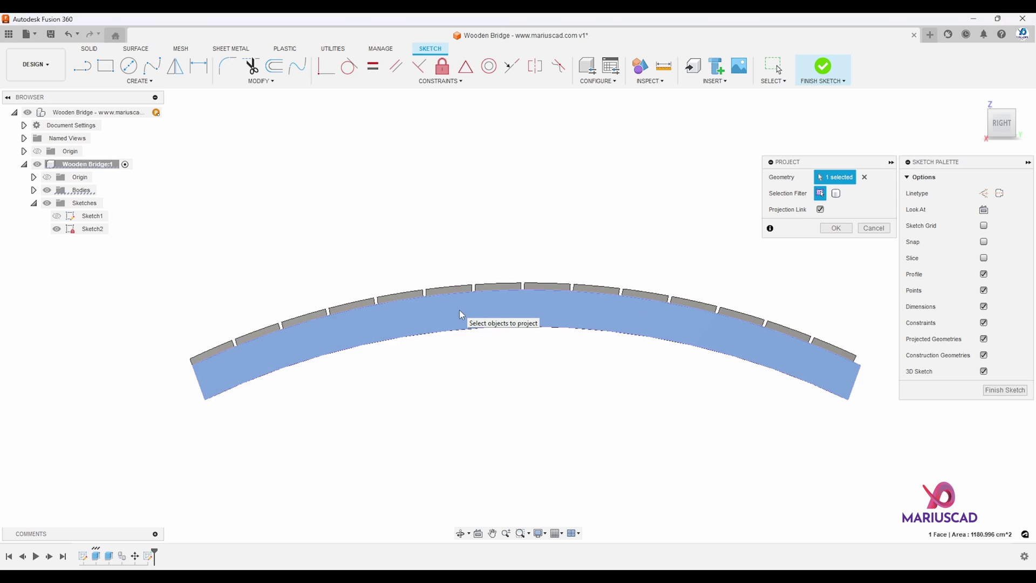
left_click(835, 229)
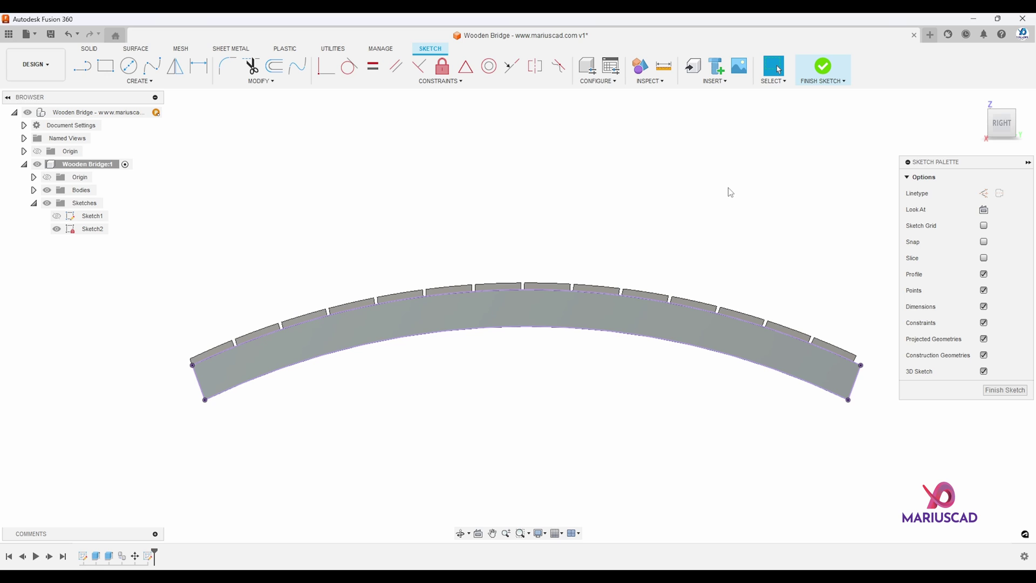
Draw a vertical 36 cm line upward from the midpoint of the arch's lower arc.
key("l")
left_click(526, 326)
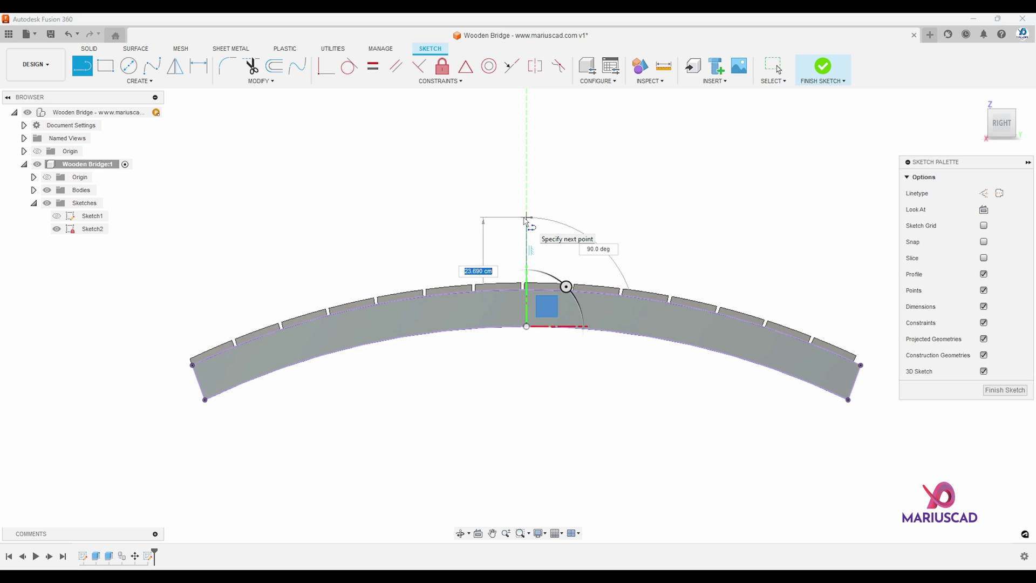
type("36")
key("Return")
key("Escape")
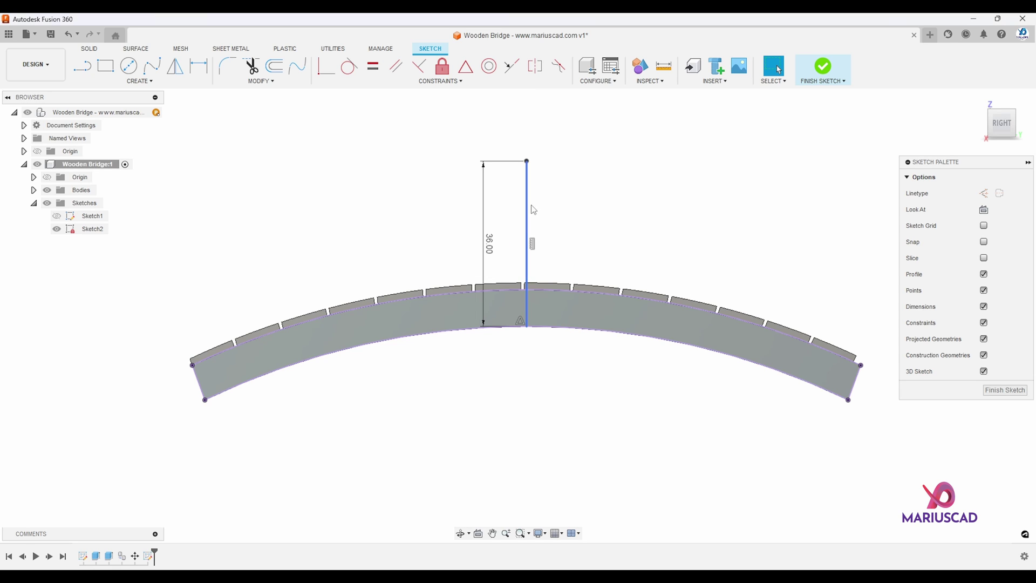
Offset the vertical line to one side by Thickness/2.
middle_click_drag(536, 214, 539, 229)
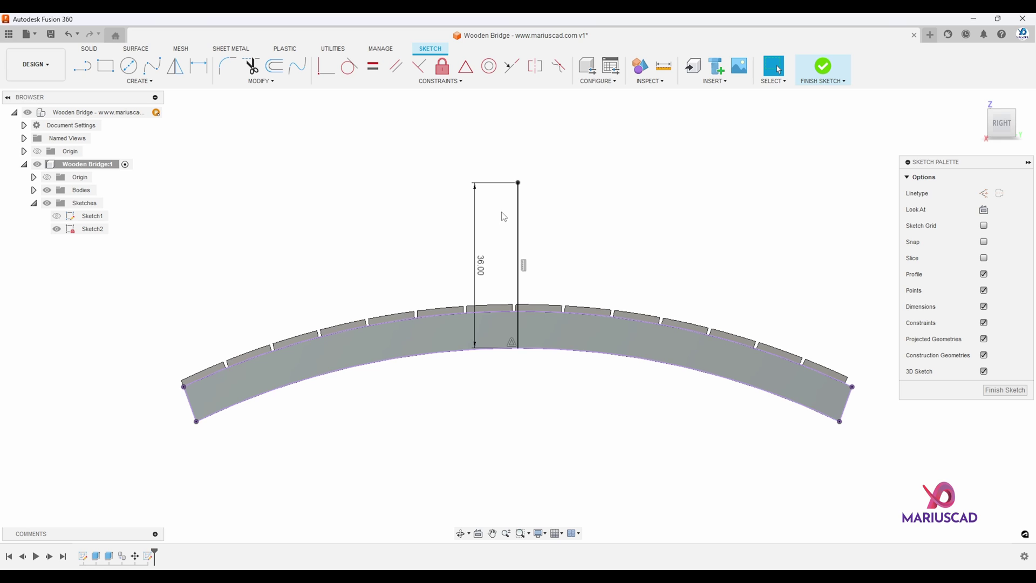
left_click(274, 66)
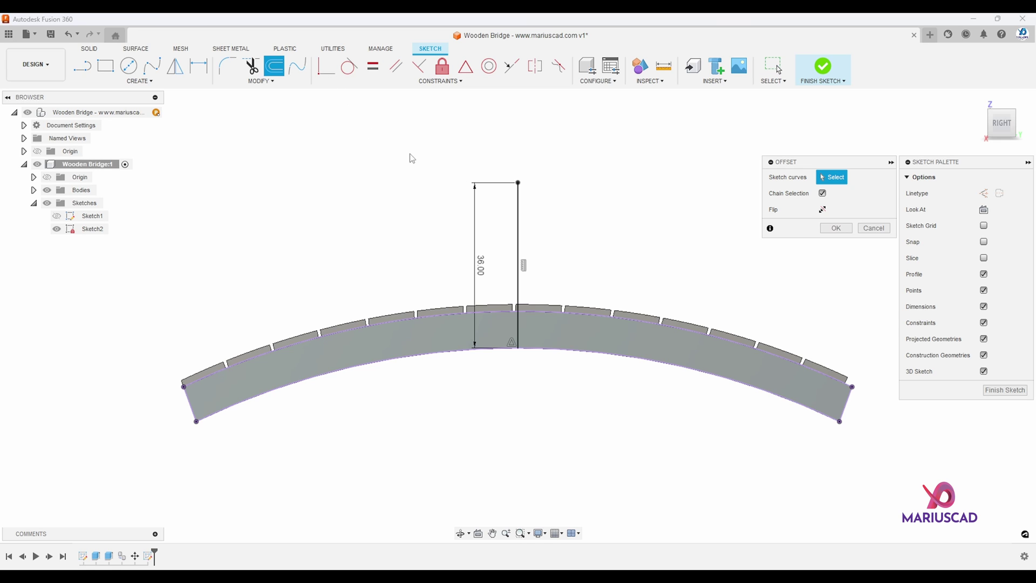
left_click(518, 216)
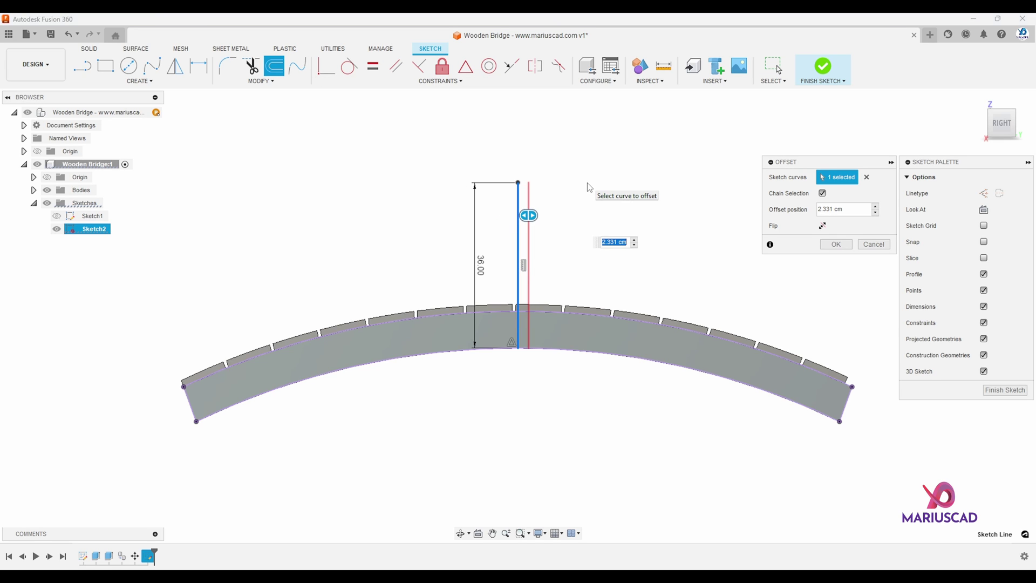
type("Thickness/2")
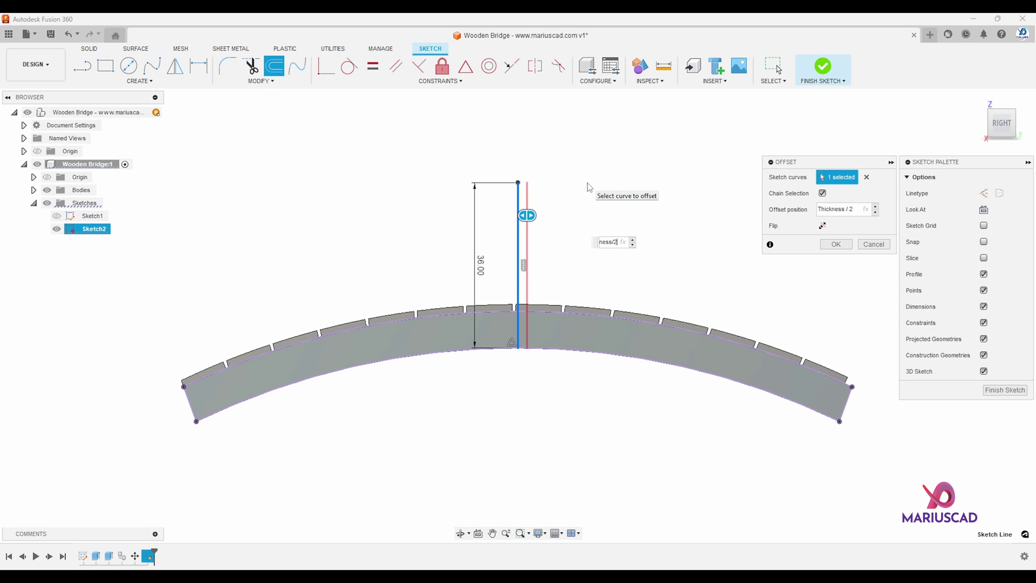
key("Return")
Offset the middle vertical line to the opposite side by -Thickness/2.
key("o")
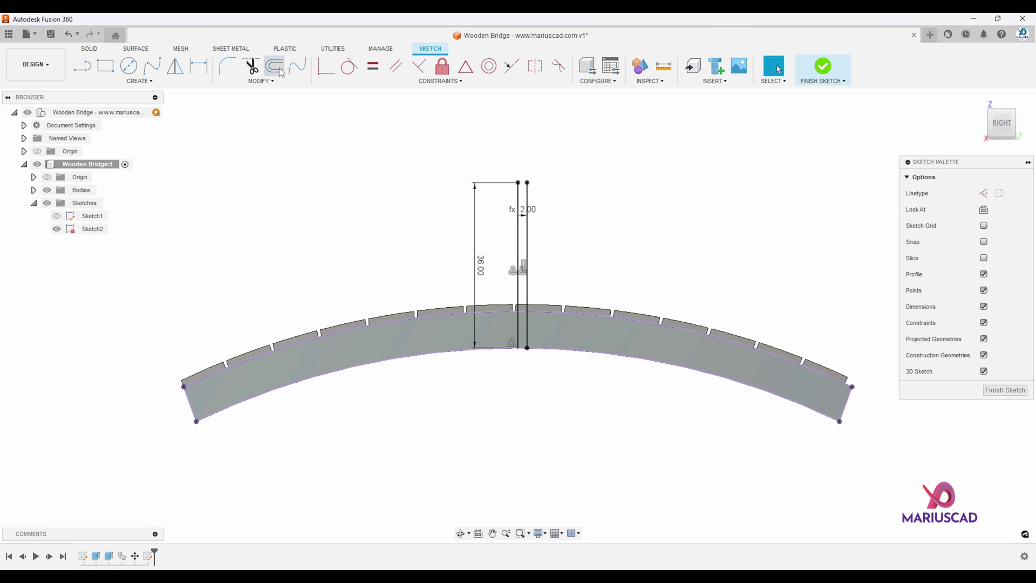
left_click(518, 211)
type("-")
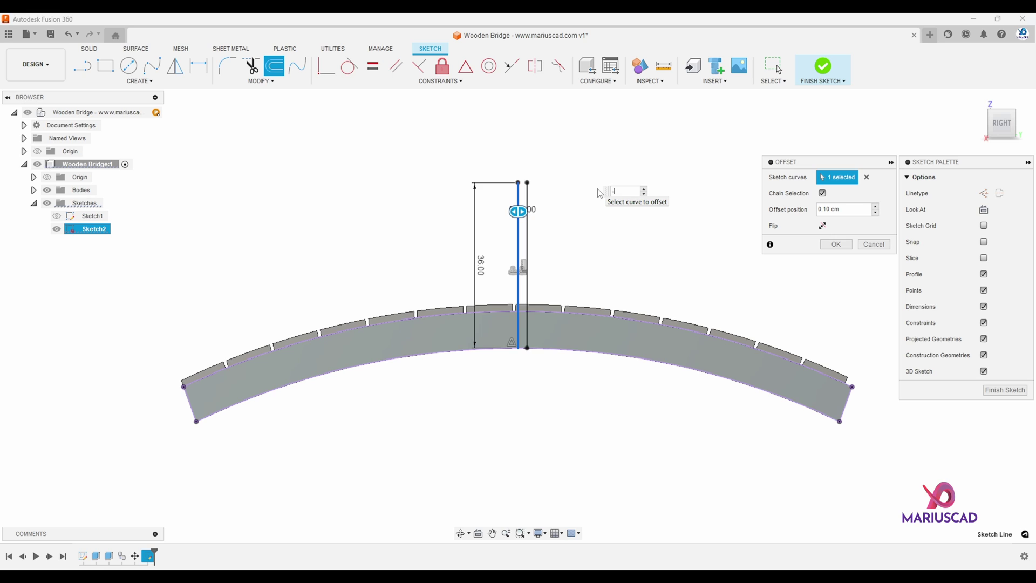
type("thickness")
key("Return")
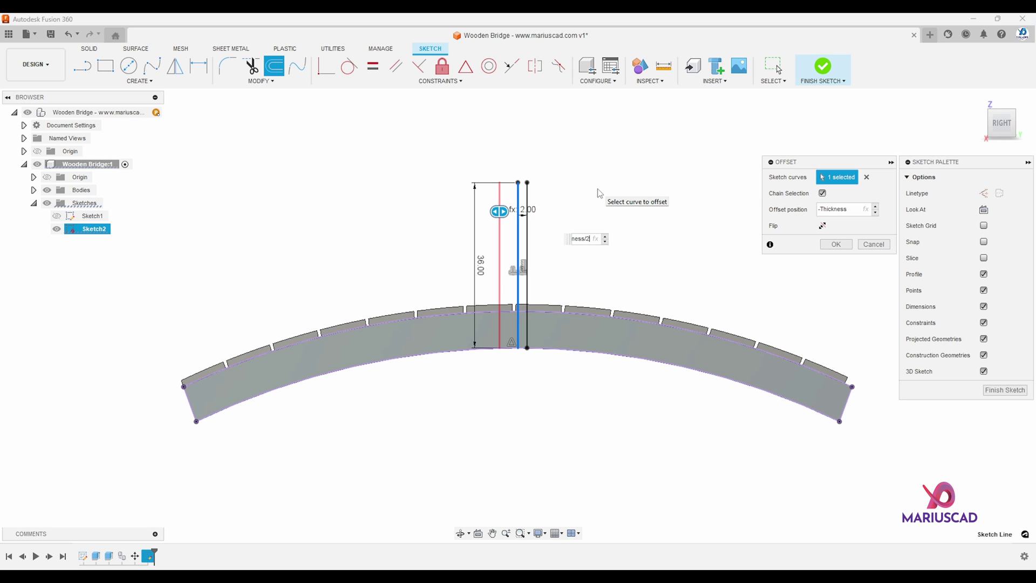
key("Return")
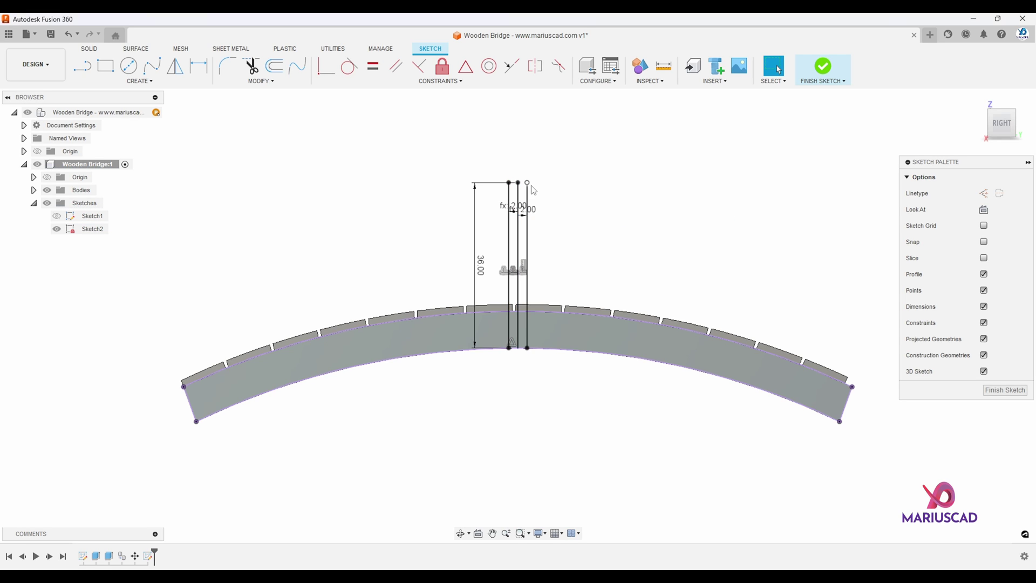
Close the post outline with short lines joining the outer vertical lines at their upper and lower ends.
key("l")
scroll(518, 178, "up", 5)
left_click_drag(577, 210, 418, 273)
scroll(627, 396, "down", 5)
scroll(520, 330, "up", 5)
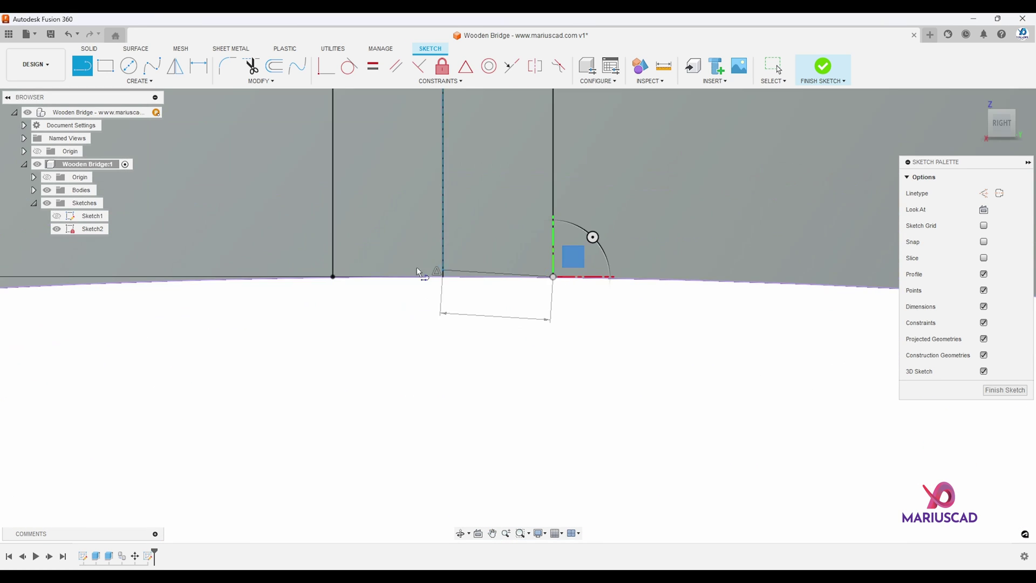
left_click(332, 276)
scroll(335, 277, "down", 5)
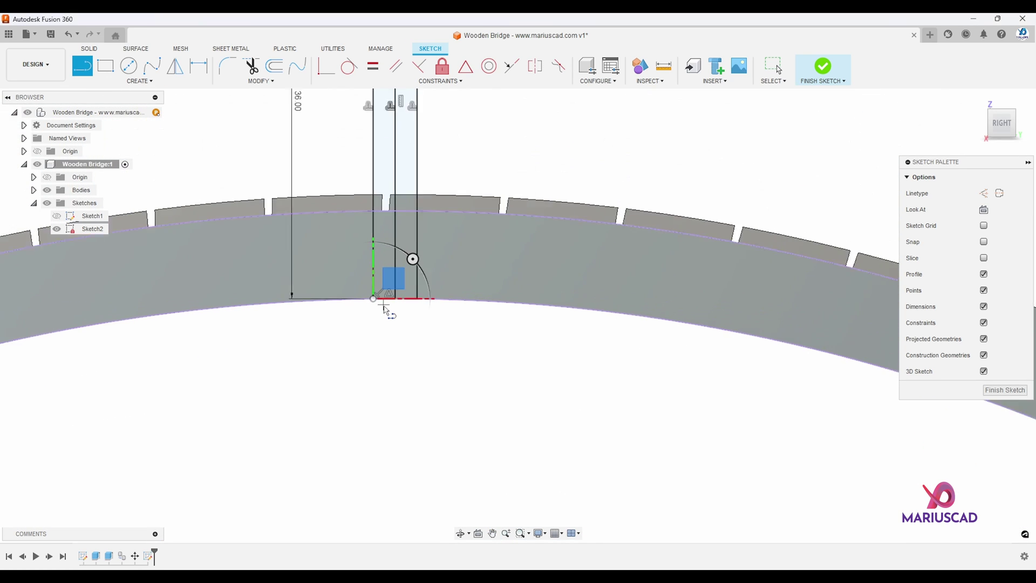
key("Escape")
scroll(589, 394, "down", 5)
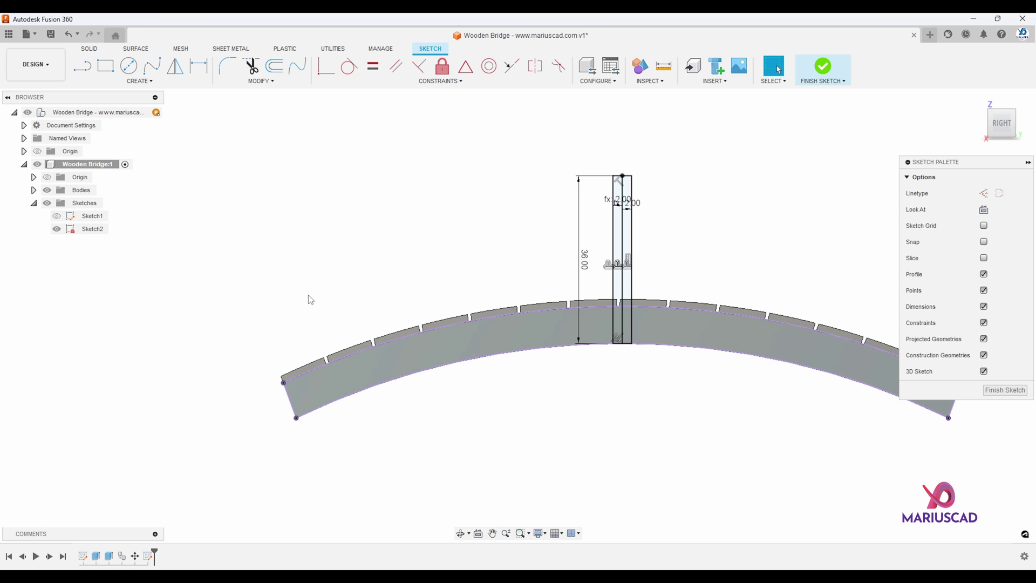
Place a sketch point on the beam's lower arc near its left end.
type("spoint")
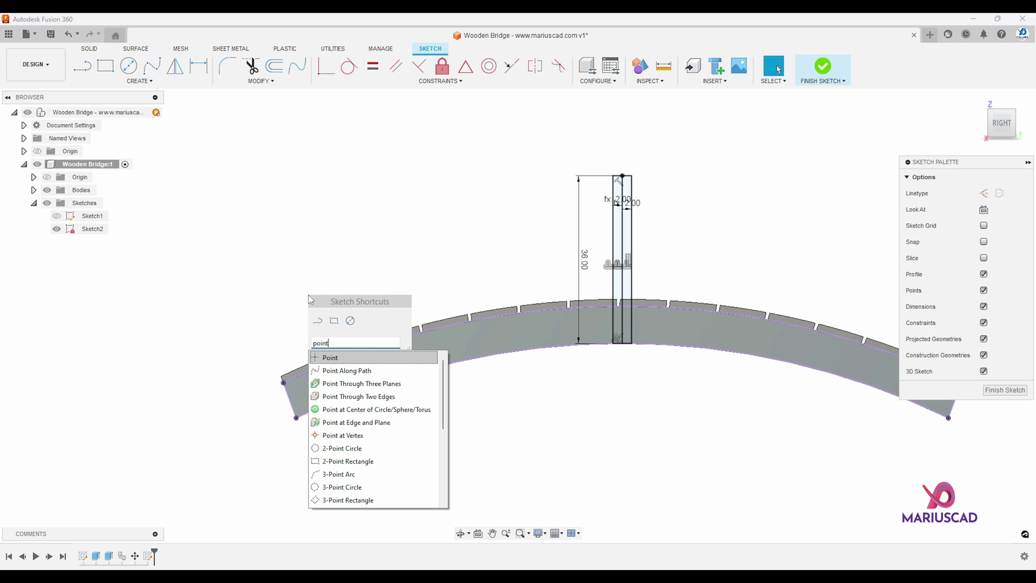
key("Return")
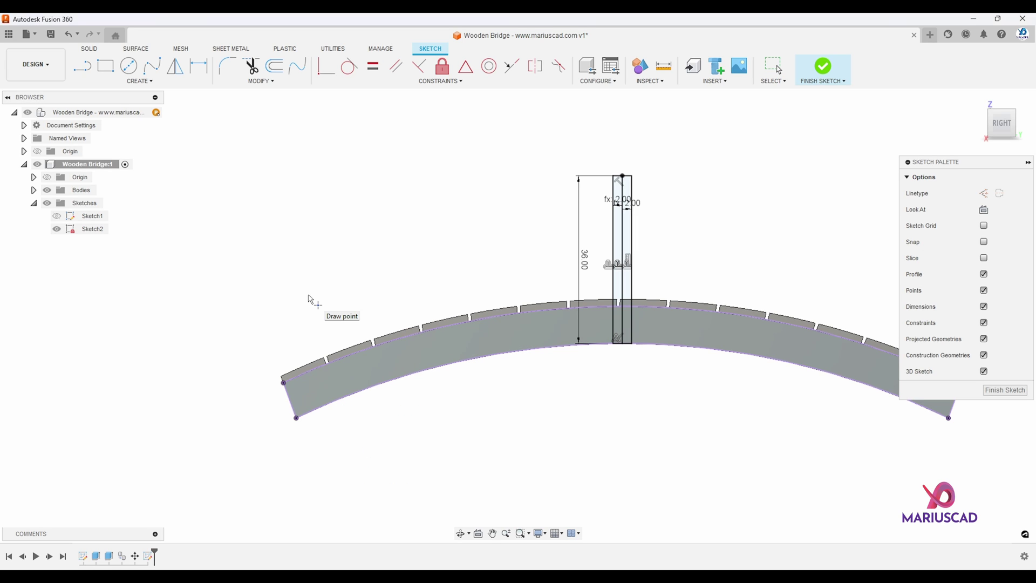
left_click(353, 397)
scroll(351, 410, "up", 3)
Dimension the point's horizontal distance from the beam's lower left corner as 9.5 cm.
key("d")
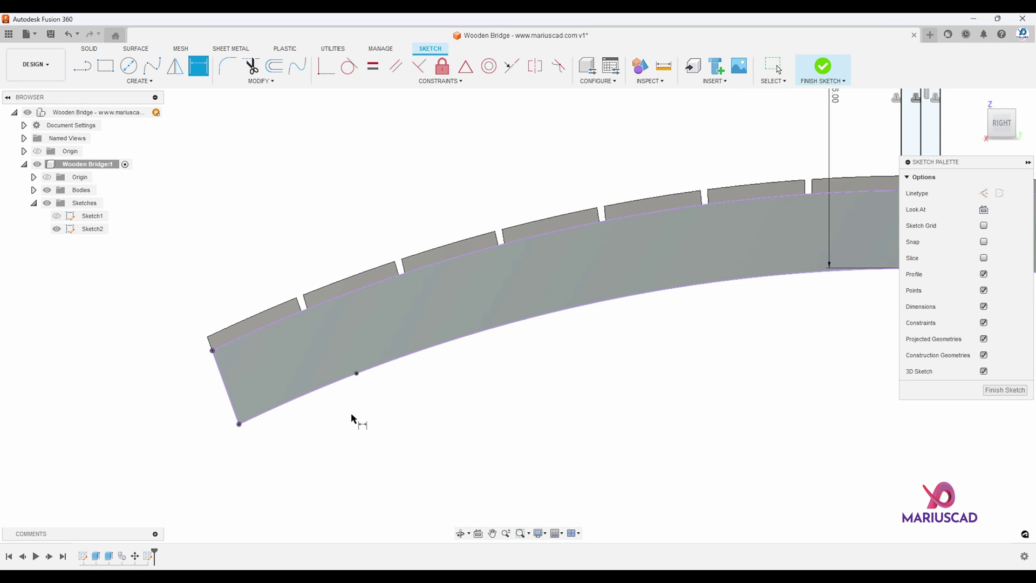
left_click(357, 373)
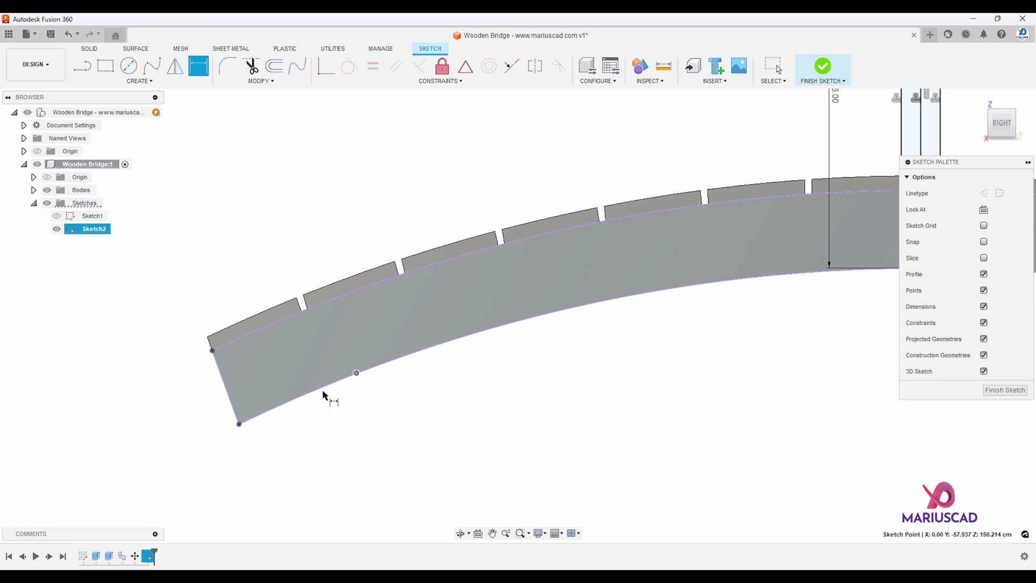
left_click(239, 424)
left_click(302, 487)
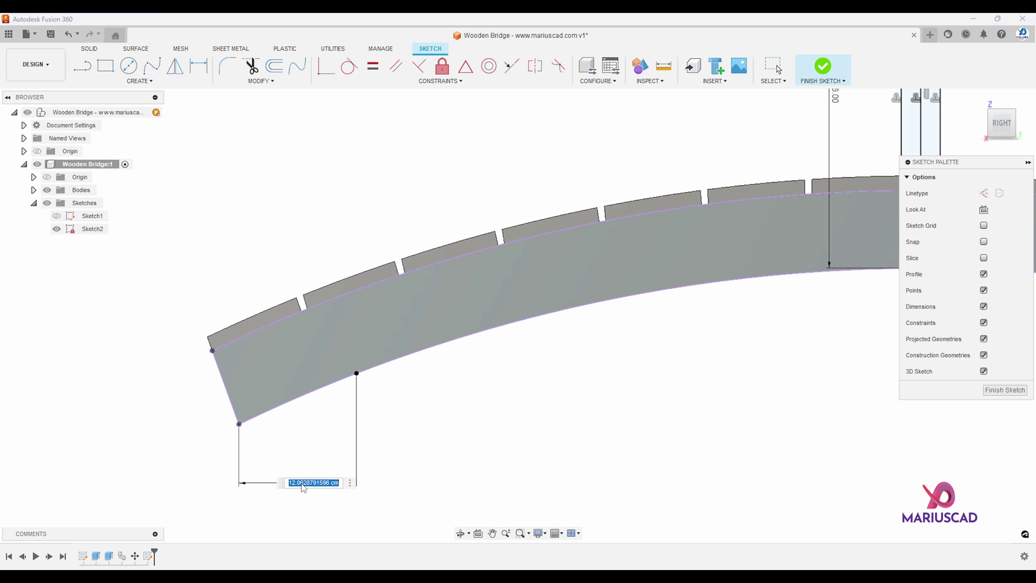
type("9.5")
key("Return")
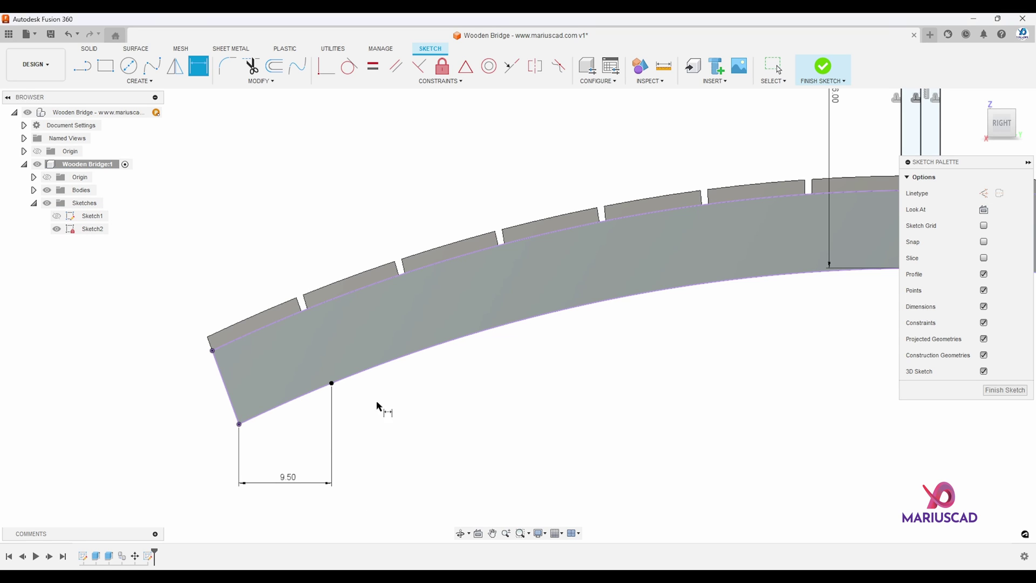
scroll(394, 394, "down", 5)
key("Escape")
scroll(586, 255, "up", 3)
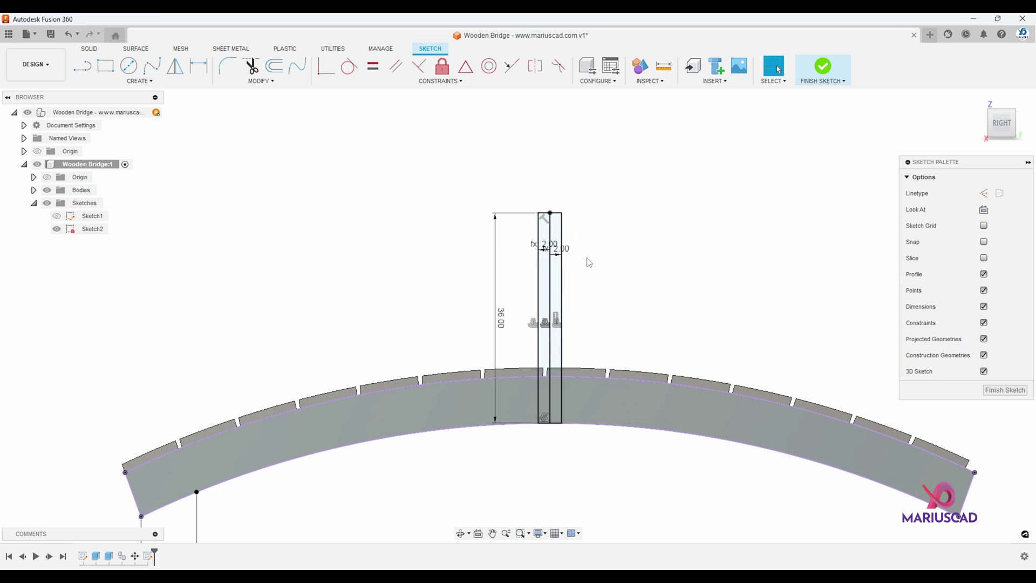
Copy the four outline lines of the post point to point, from its lower left corner to the point on the lower arc.
key("m")
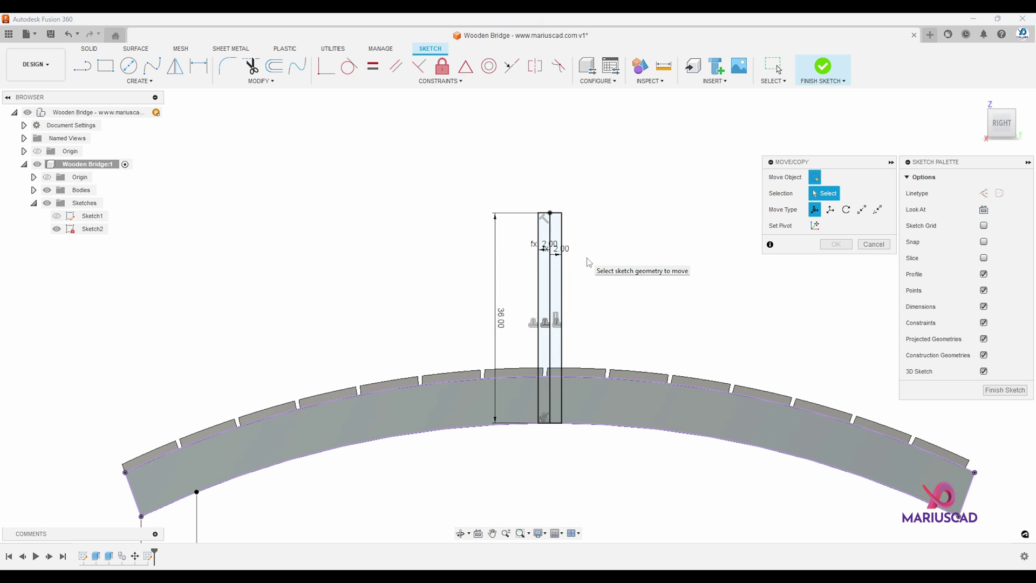
left_click(561, 232)
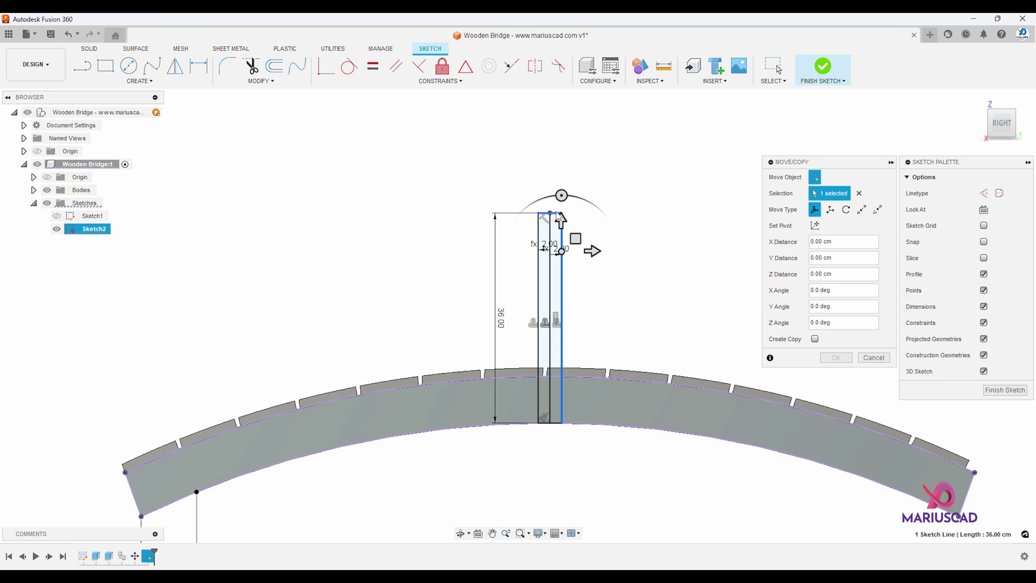
left_click(538, 244)
left_click(556, 423)
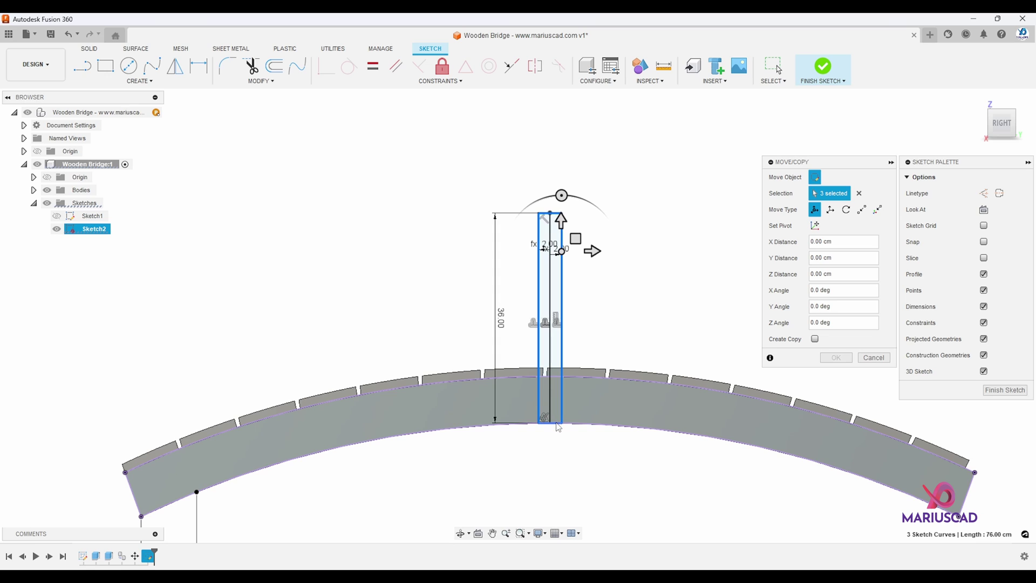
left_click(862, 210)
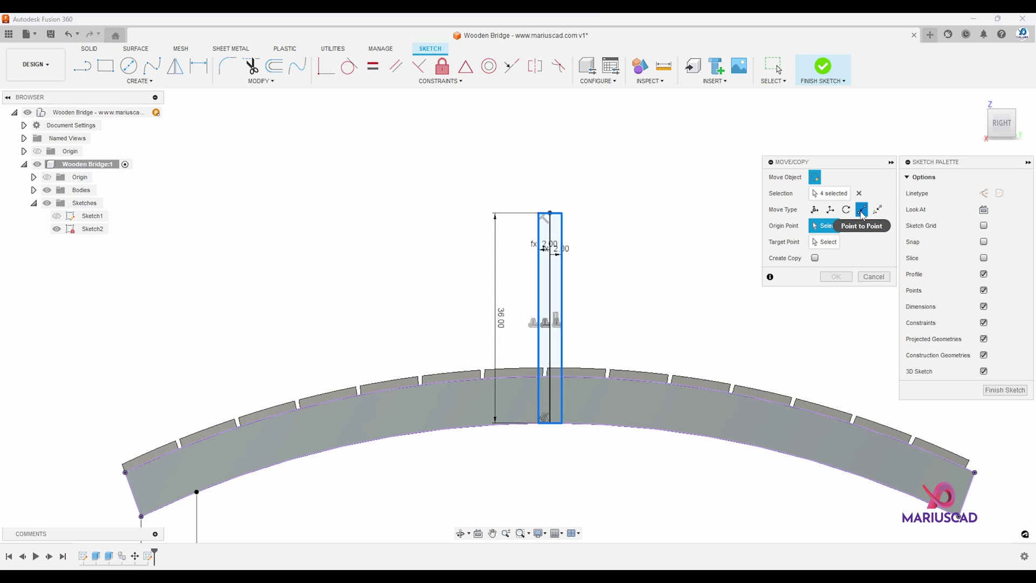
left_click(815, 258)
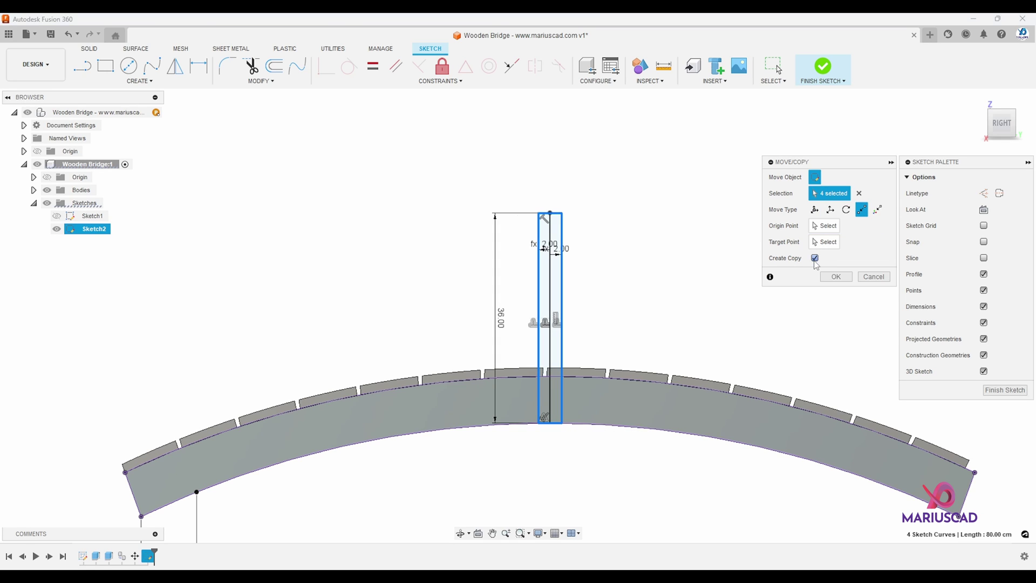
left_click(830, 227)
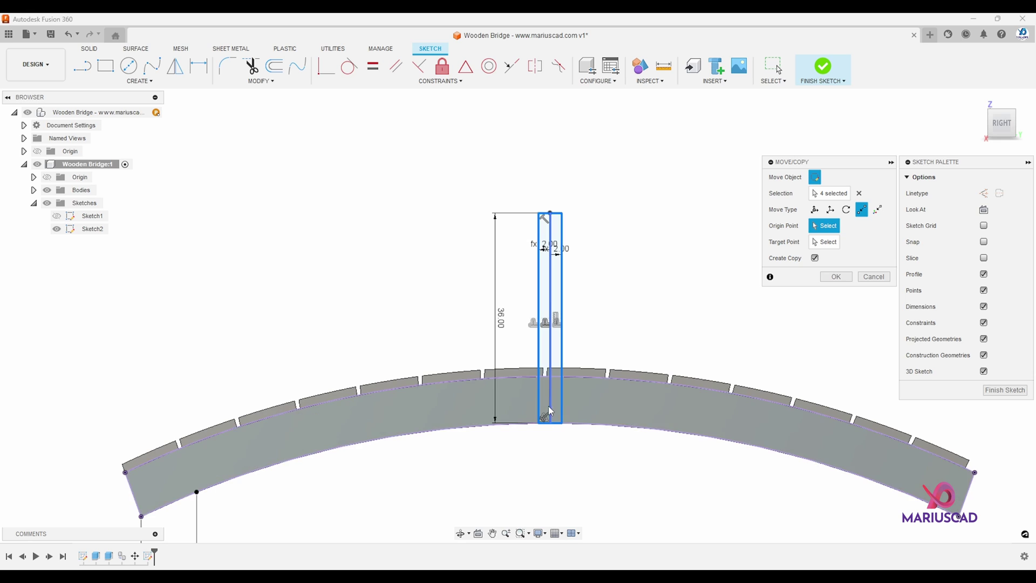
left_click(539, 423)
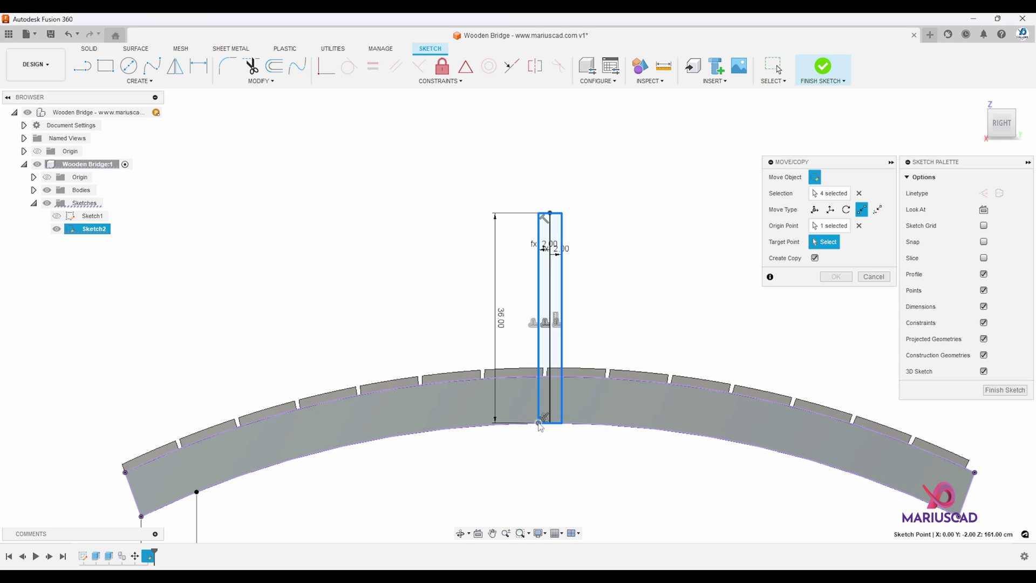
left_click(197, 492)
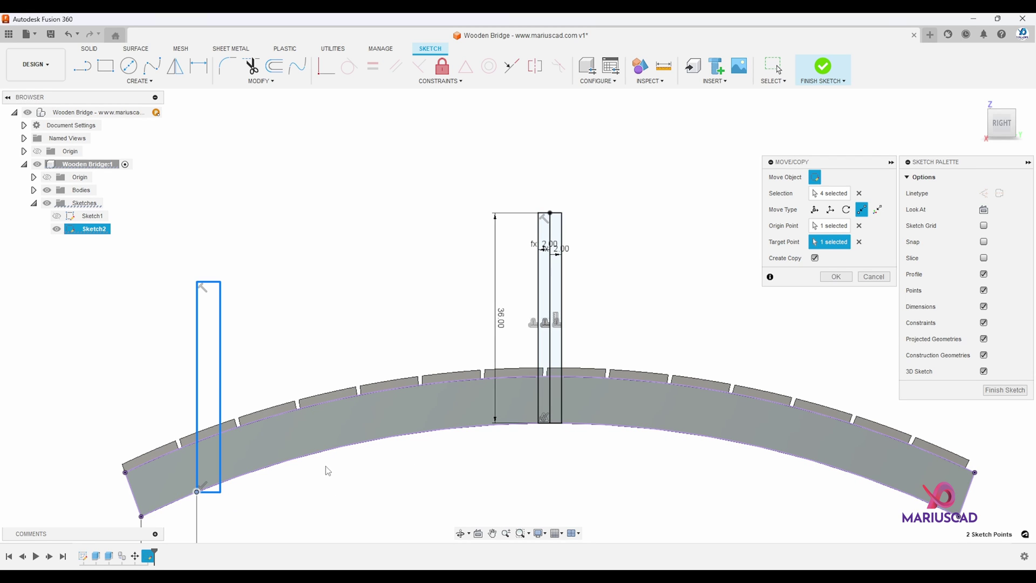
left_click(820, 277)
Trim the part of the copied post outline that hangs below the beam's lower arc.
middle_click_drag(325, 473, 423, 440)
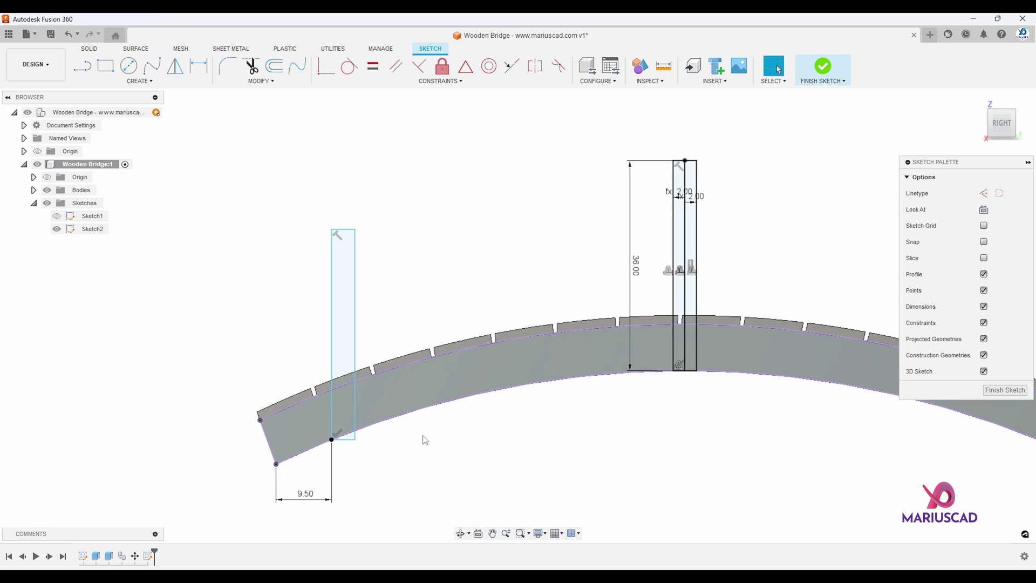
key("t")
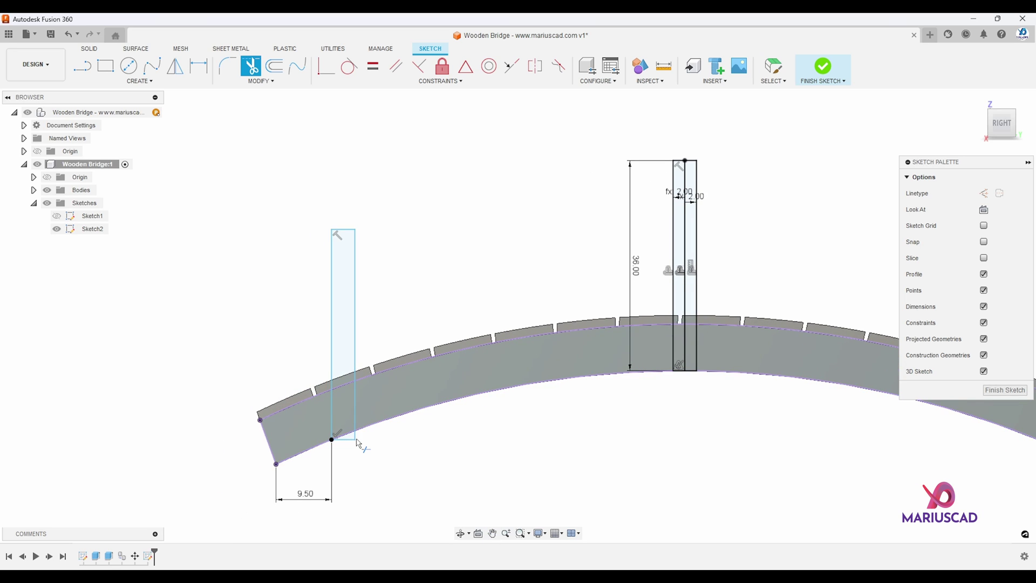
scroll(356, 439, "up", 3)
left_click(356, 438)
scroll(347, 440, "down", 2)
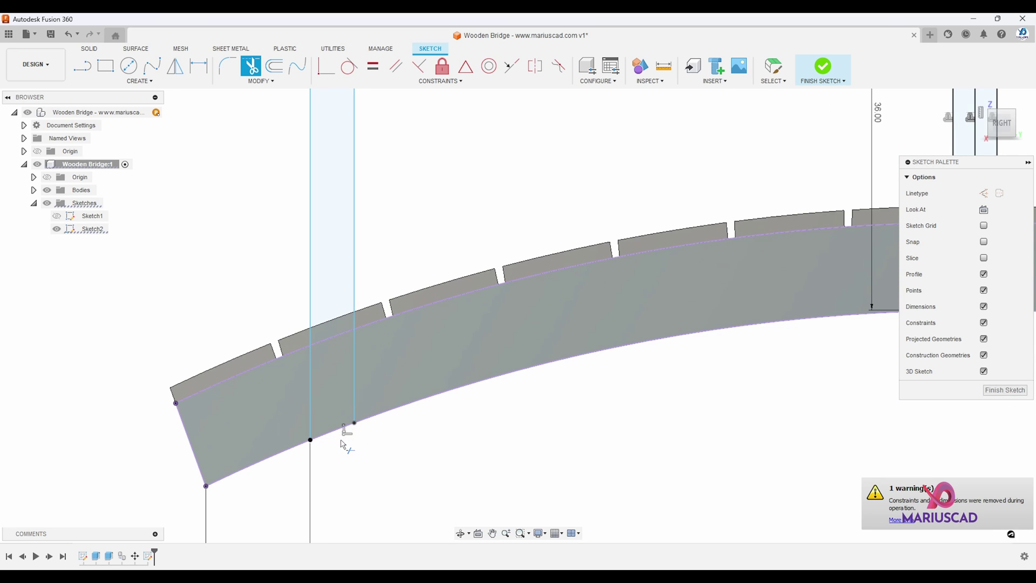
scroll(343, 440, "down", 2)
key("Escape")
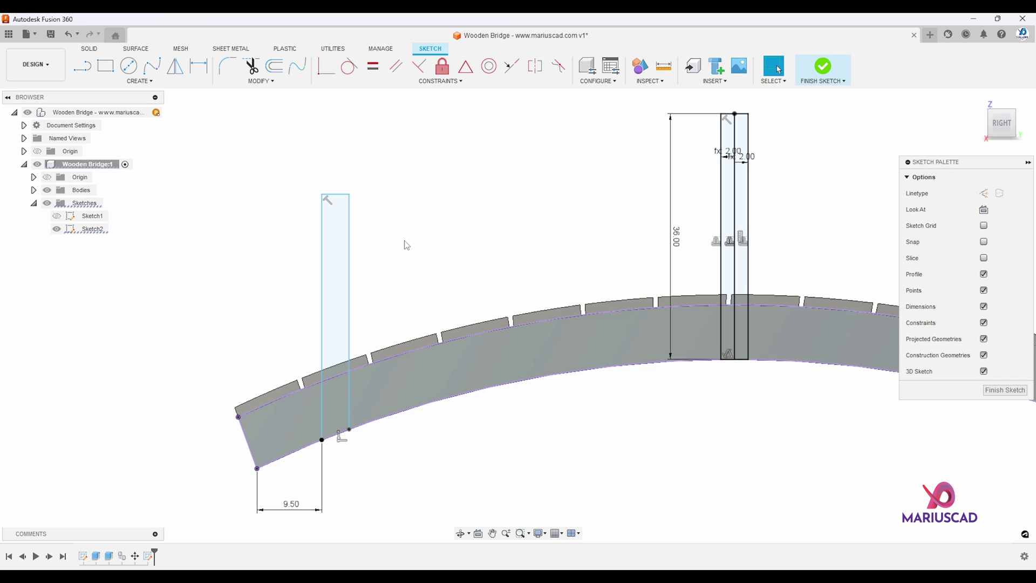
Move the copied post's top line up 4 cm to lengthen the post.
middle_click_drag(406, 245, 492, 305)
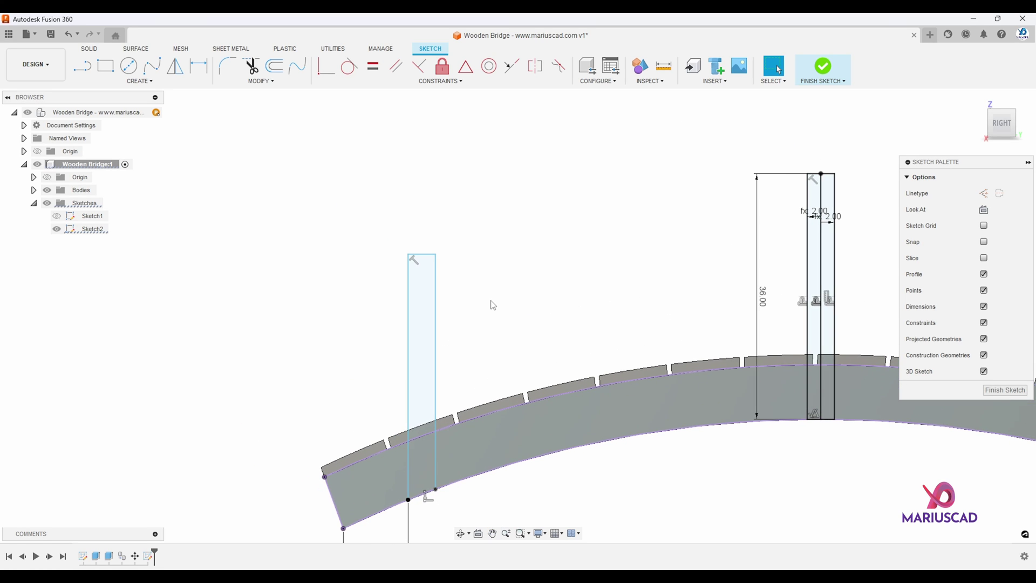
left_click(425, 254)
key("m")
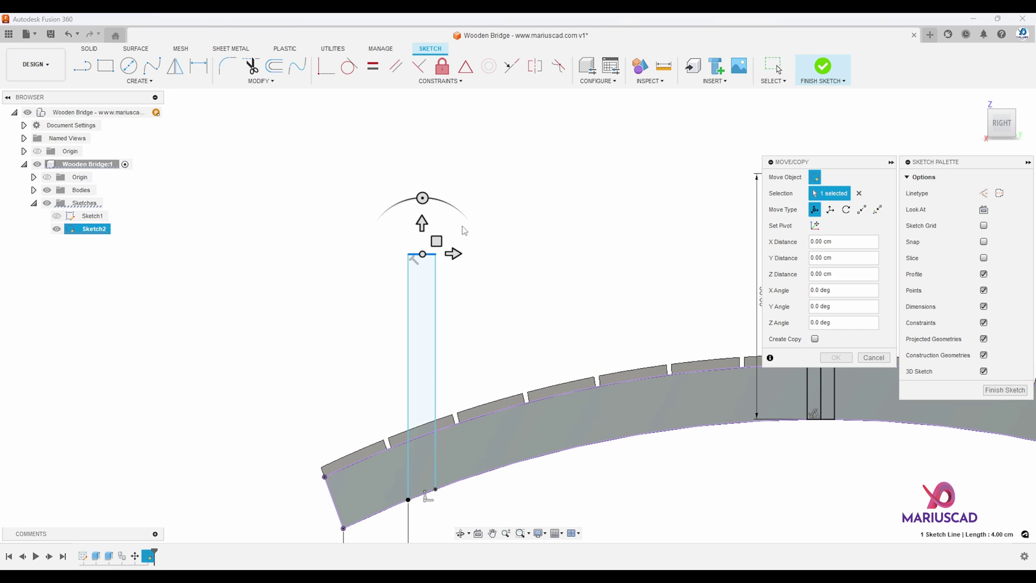
left_click_drag(422, 223, 423, 203)
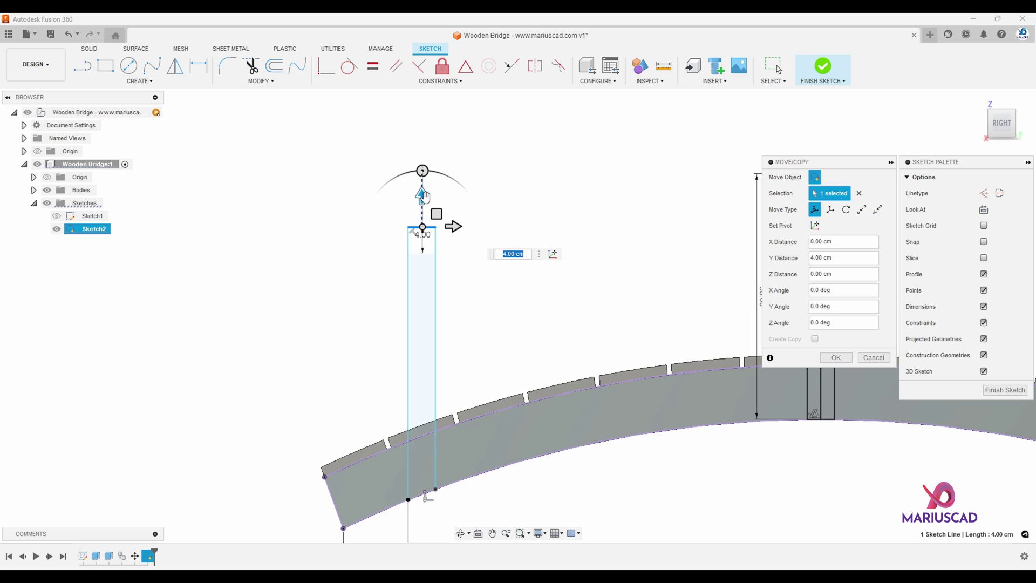
key("Return")
scroll(501, 188, "down", 3)
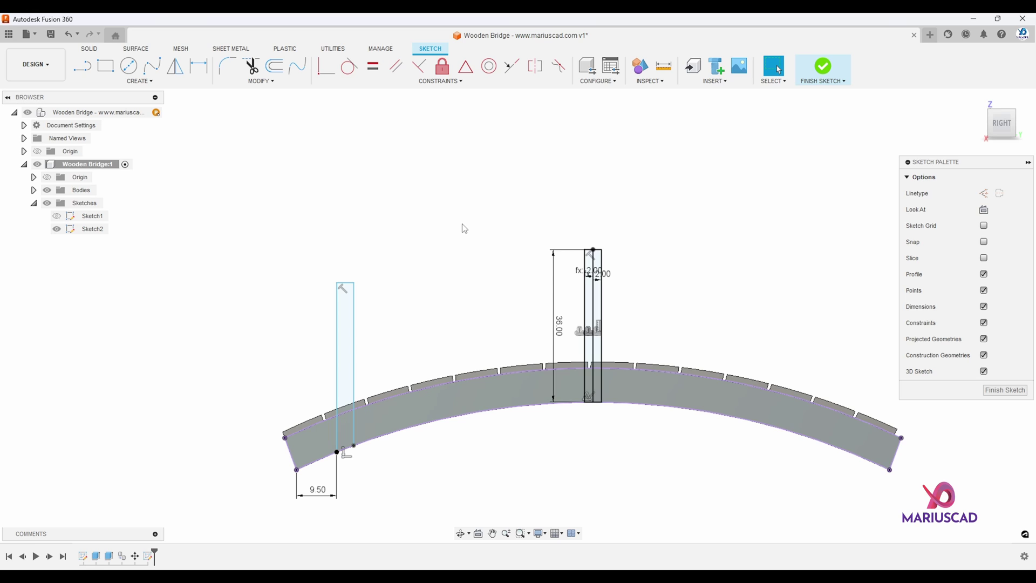
Mirror the end post's three lines about the central post's middle line, and delete that middle line.
type("s")
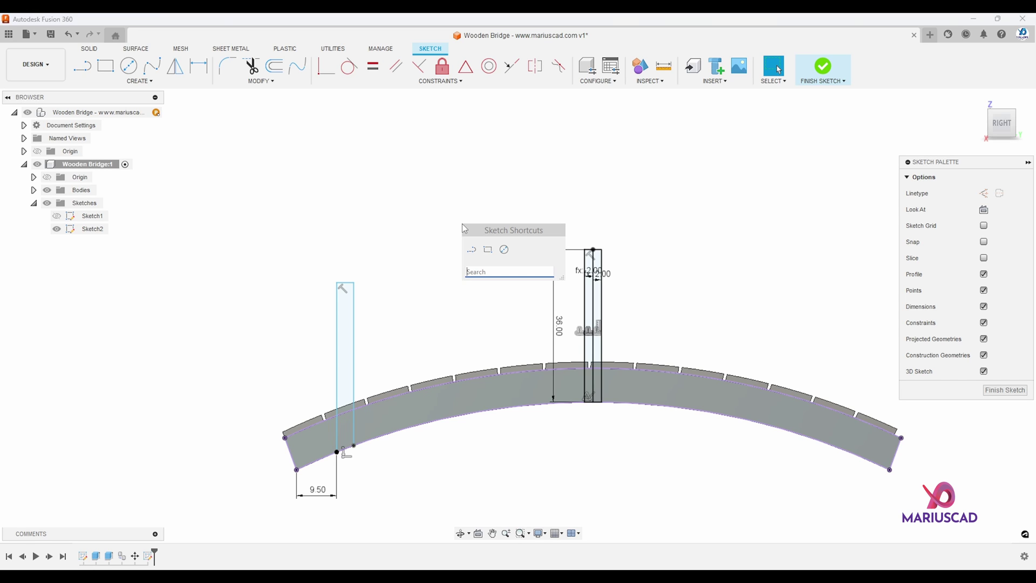
type("mirro")
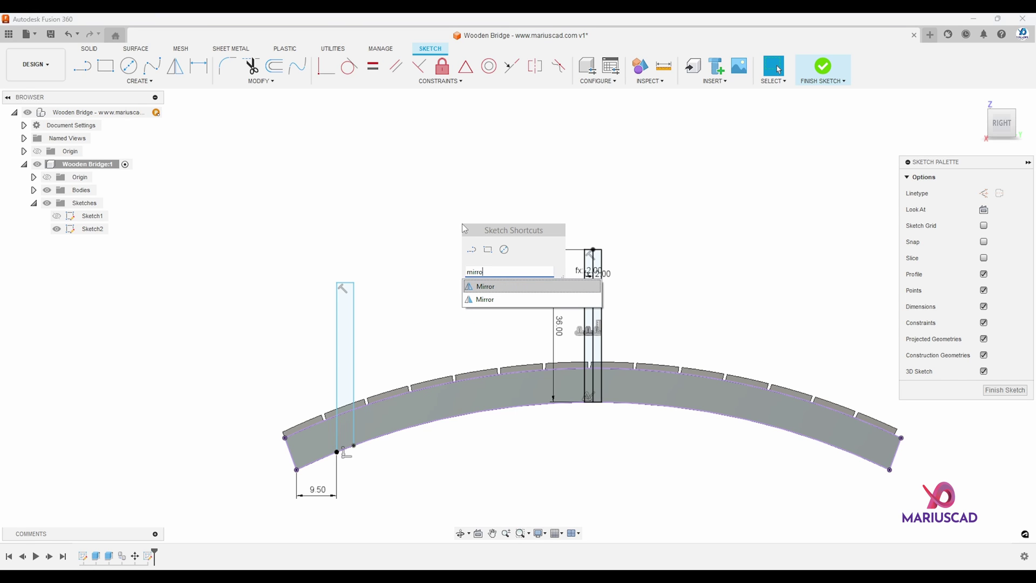
key("Return")
left_click(345, 292)
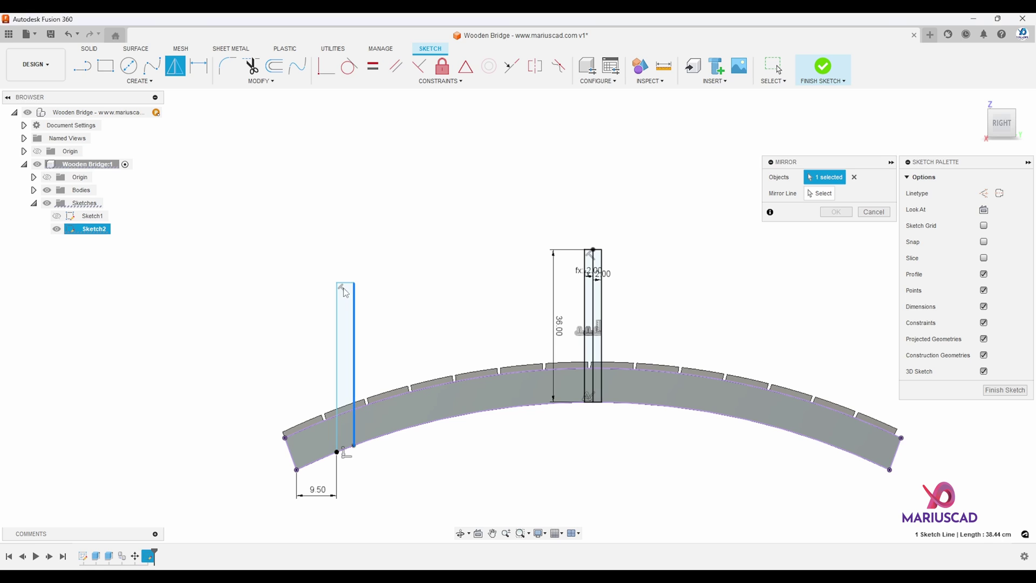
left_click(345, 283)
left_click(338, 300)
left_click(819, 193)
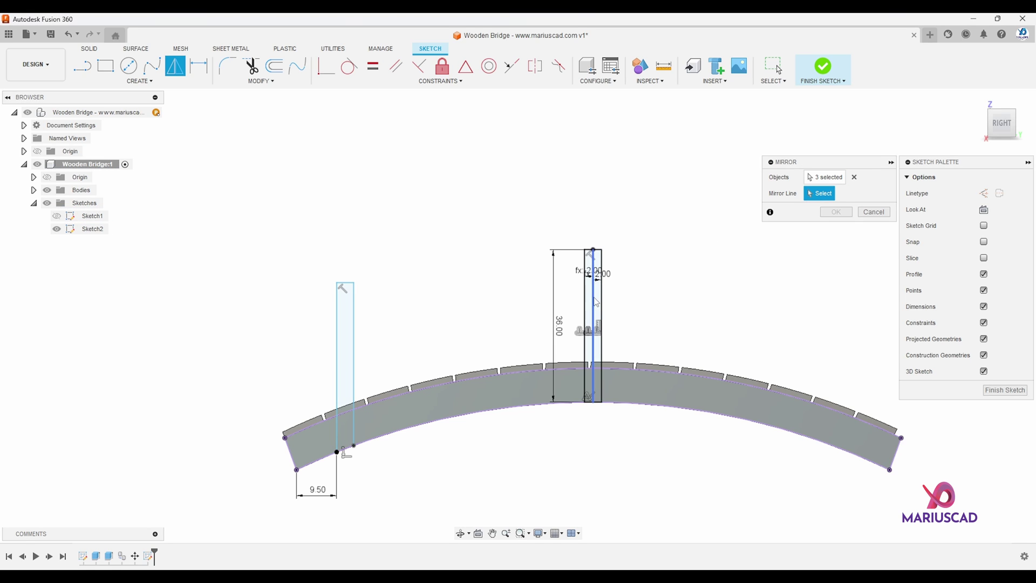
left_click(593, 298)
left_click(835, 211)
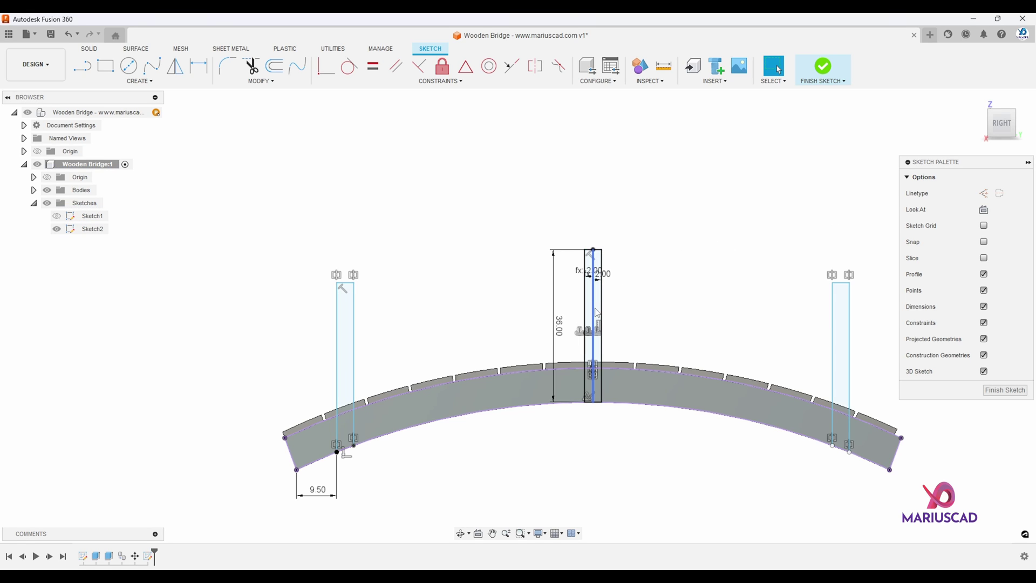
left_click(594, 312)
key("Delete")
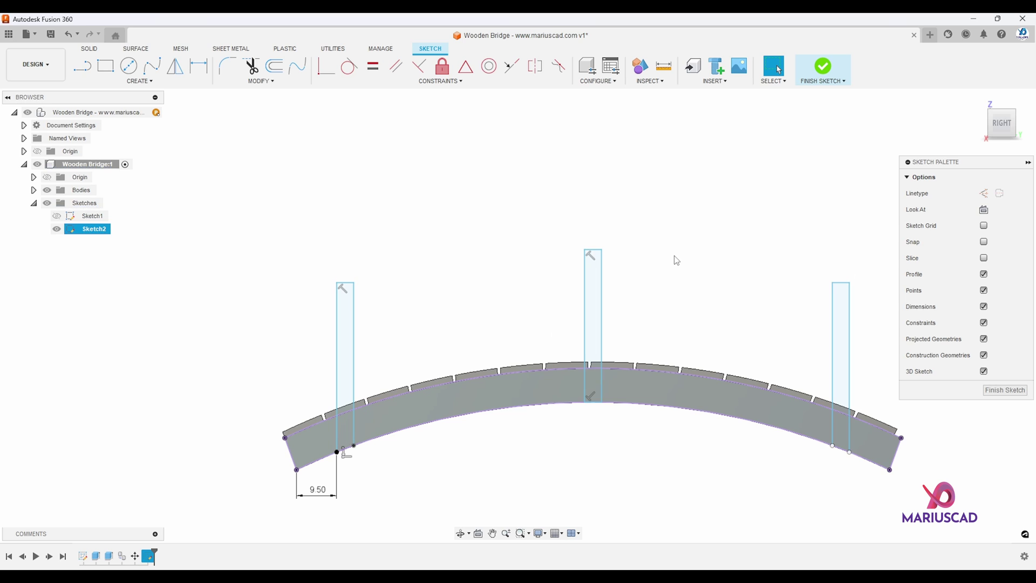
Offset the beam's upper arc 7 cm upward to form the lower edge of the lower rail.
middle_click_drag(649, 300, 601, 287)
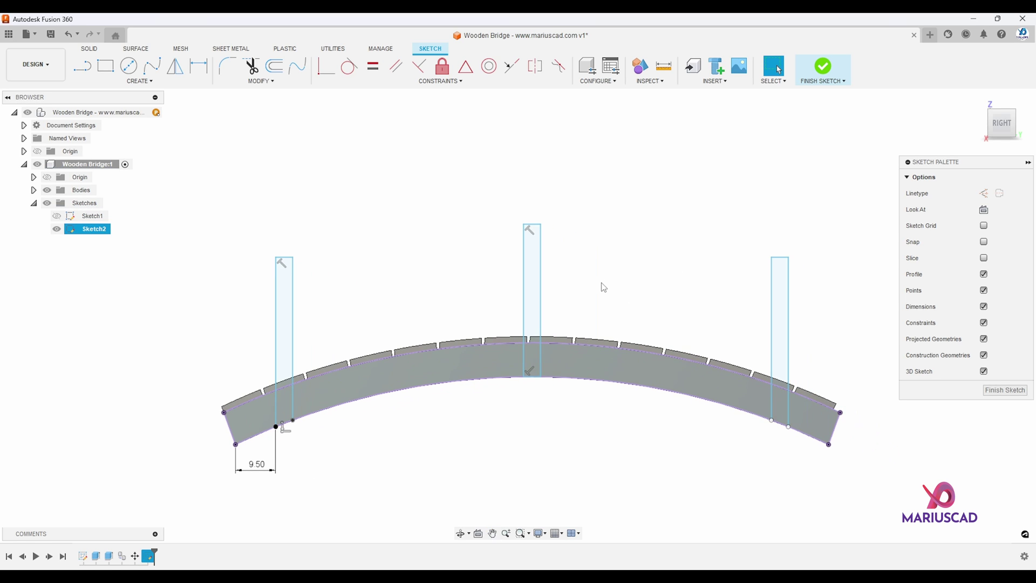
left_click(587, 350)
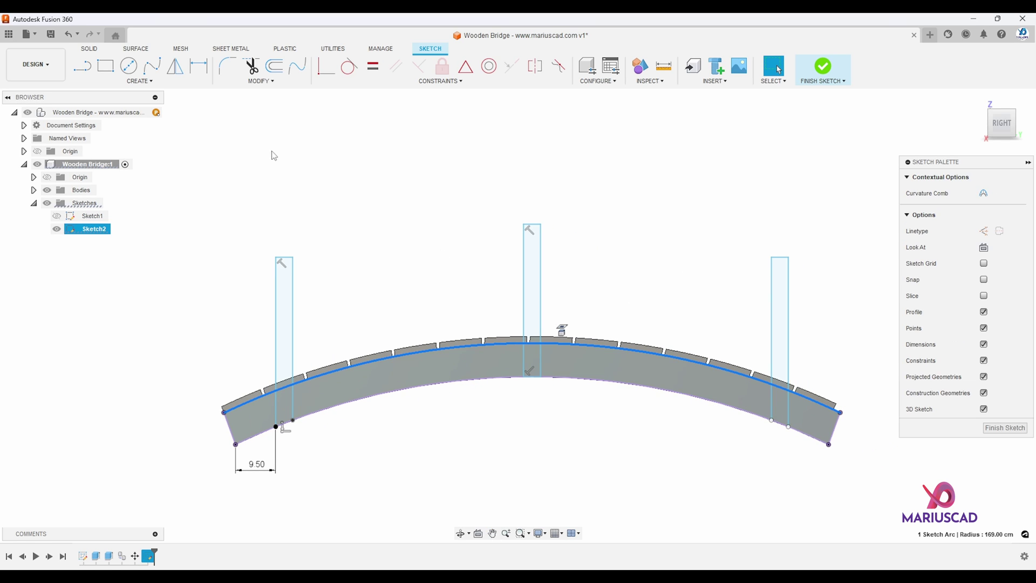
left_click(274, 66)
left_click_drag(583, 346, 587, 316)
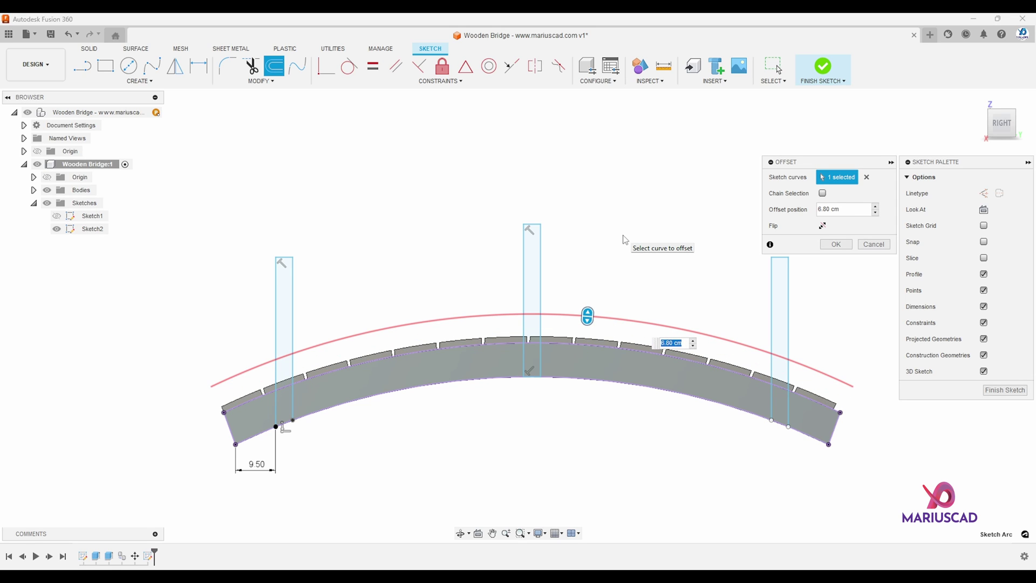
type("7")
key("Return")
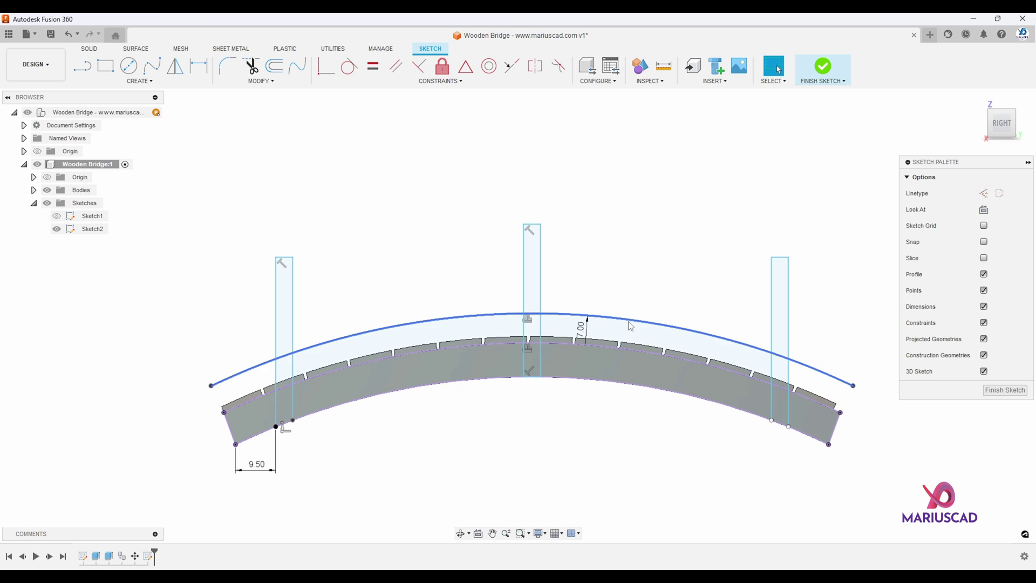
Delete the offset constraint between the beam's upper arc and the new rail arc.
left_click(271, 66)
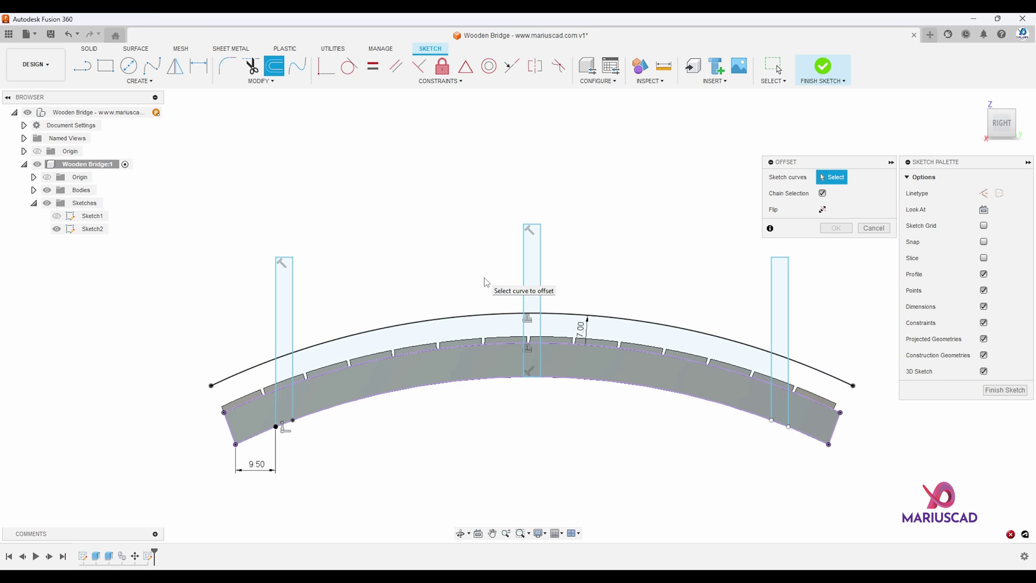
key("Escape")
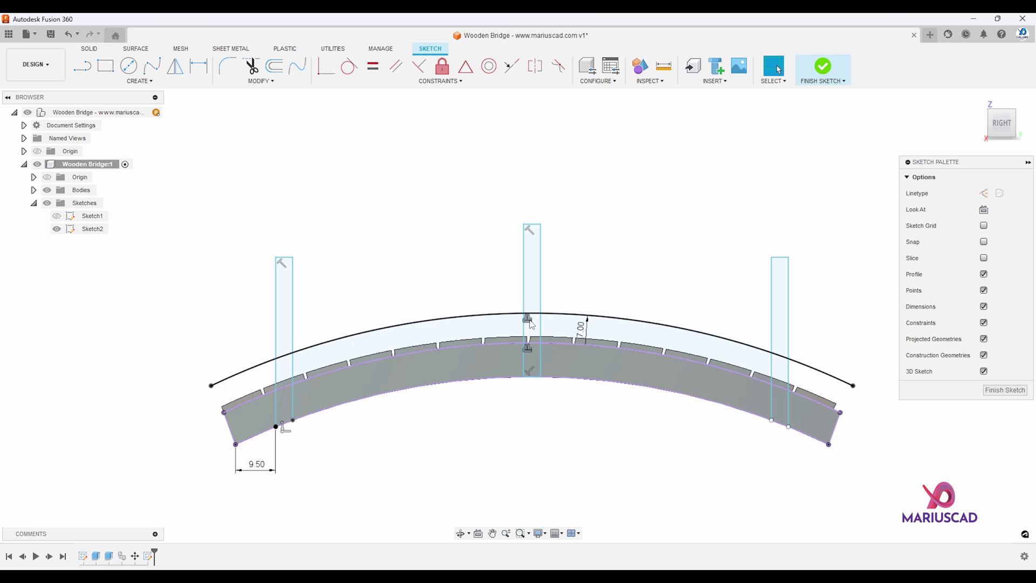
key("Delete")
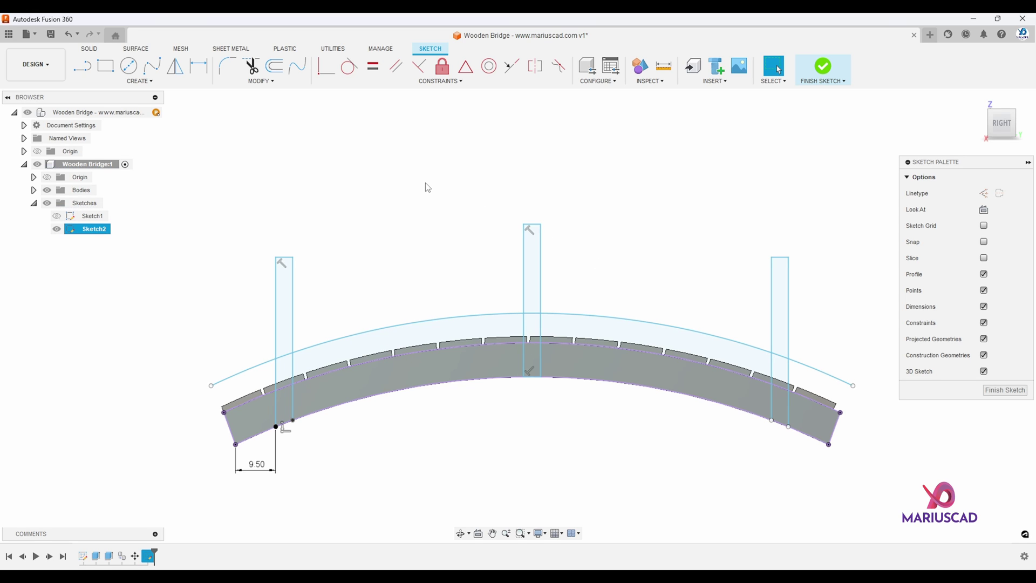
Offset the new rail arc upward by the RailingHeight parameter to form the lower rail's upper edge.
key("o")
left_click(469, 313)
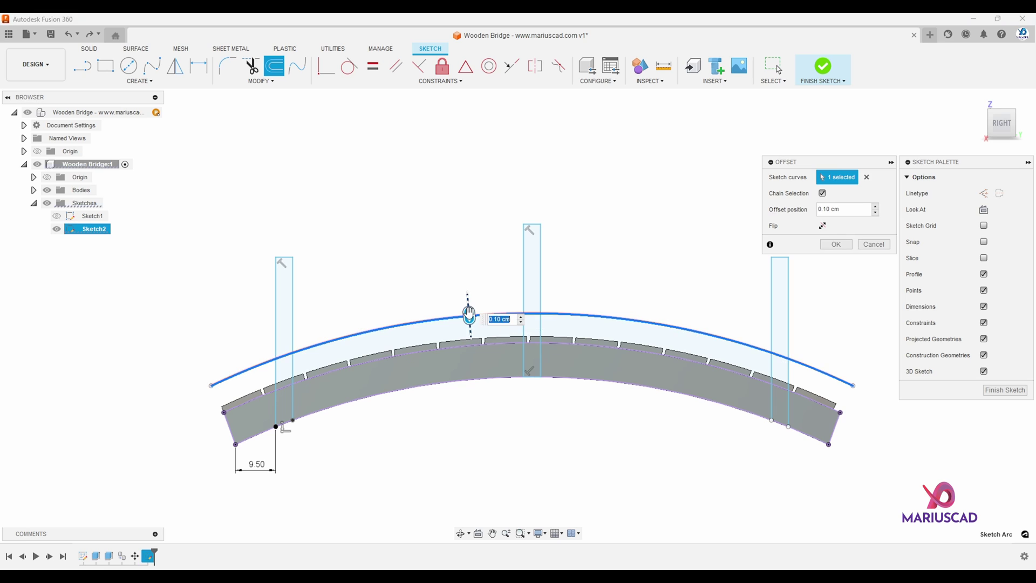
left_click_drag(468, 313, 475, 254)
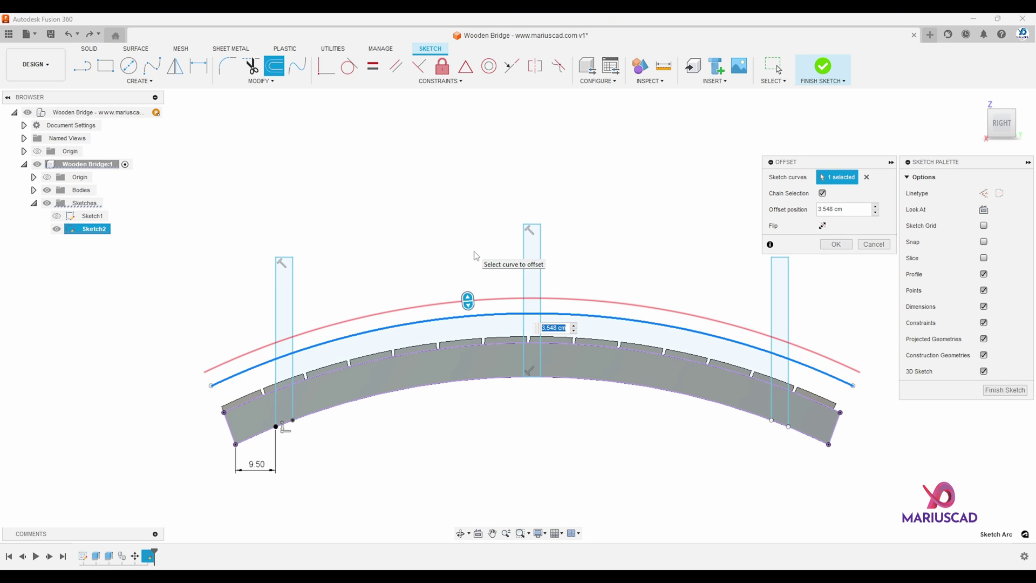
type("rail")
key("Return")
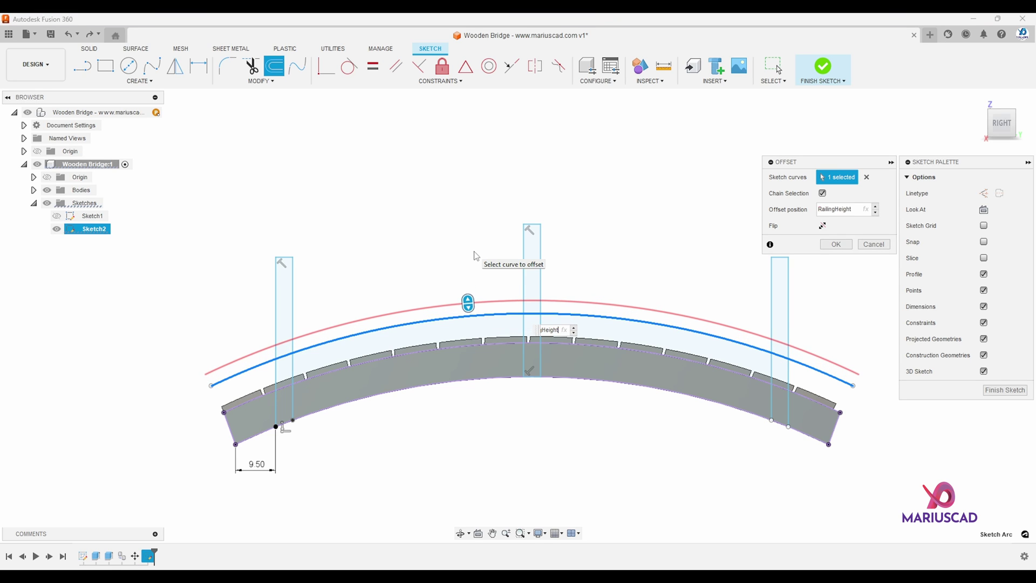
key("Return")
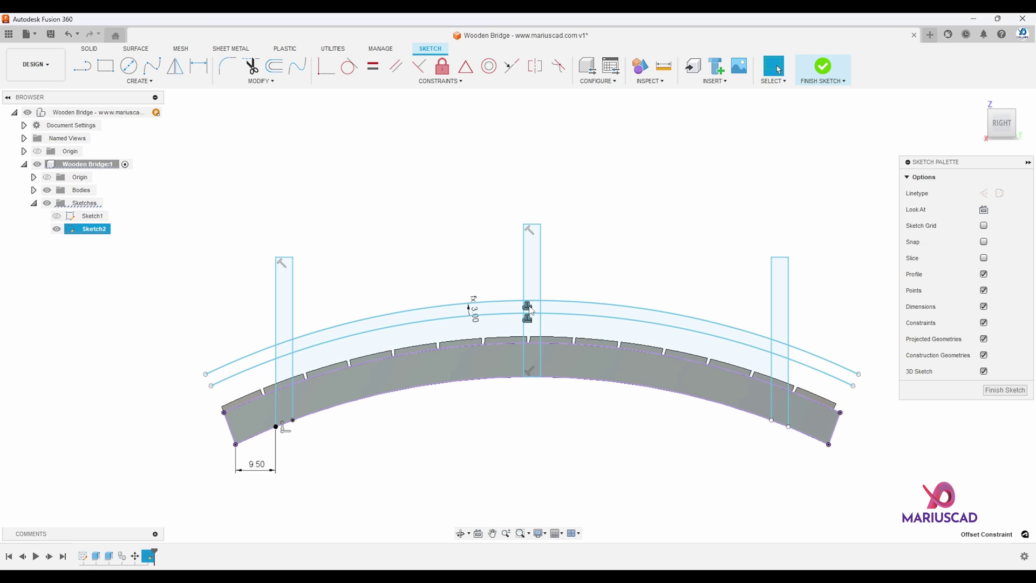
Offset the lower rail's upper arc 9 cm upward to form the upper rail's lower edge.
left_click(274, 66)
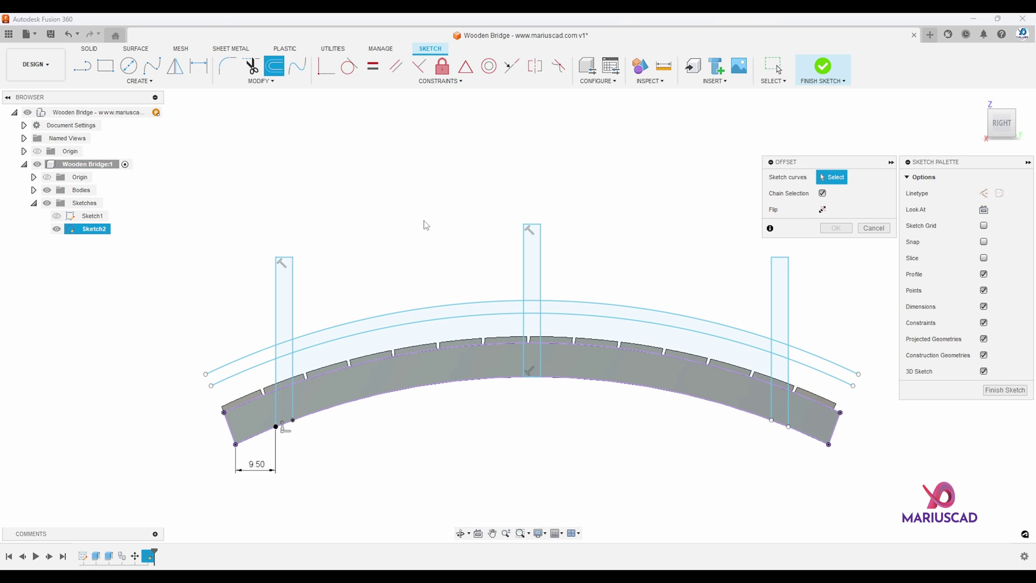
left_click(507, 307)
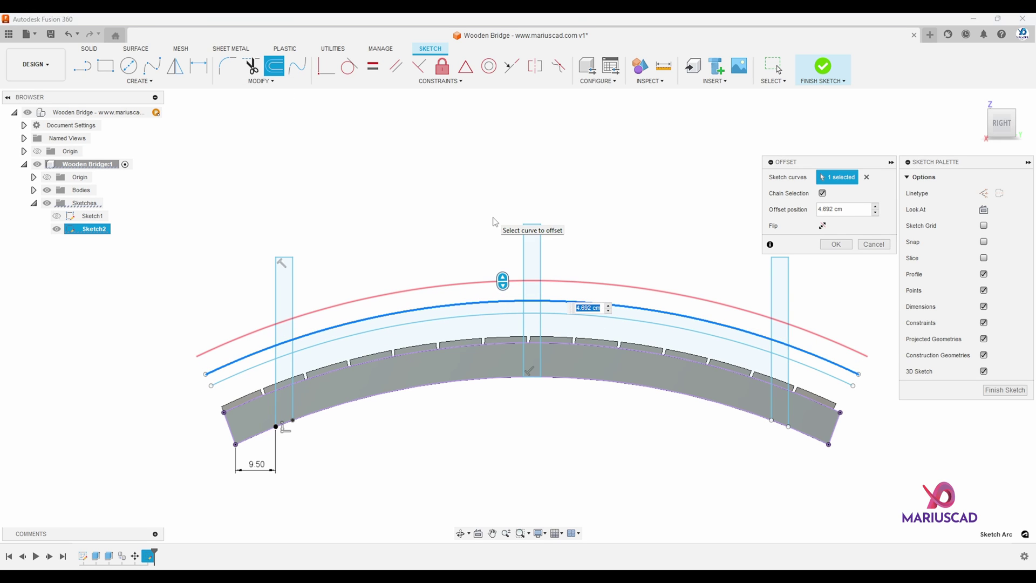
type("9")
key("Return")
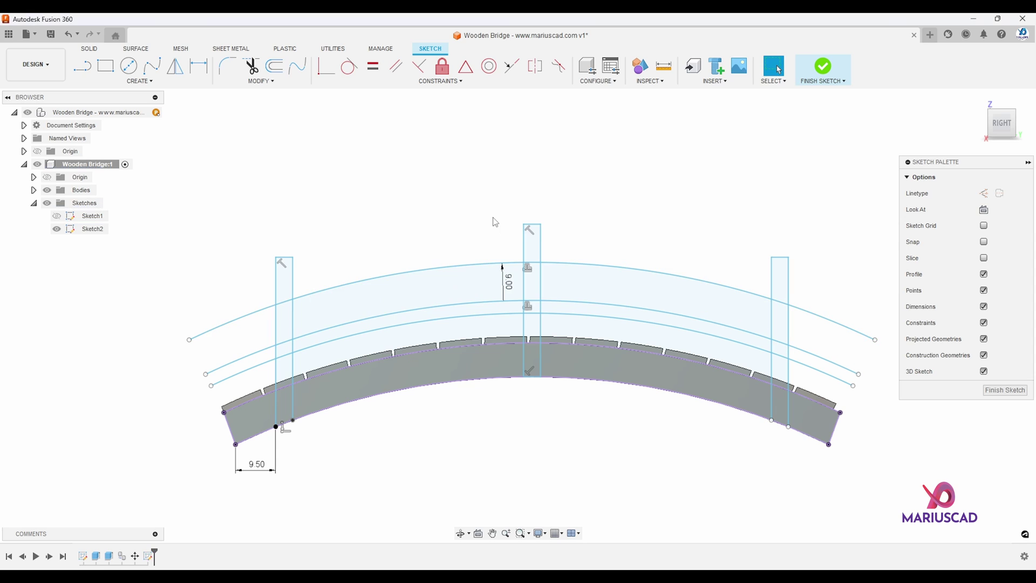
Offset the topmost arc upward by the RailingHeight parameter to complete the upper rail's edges.
key("o")
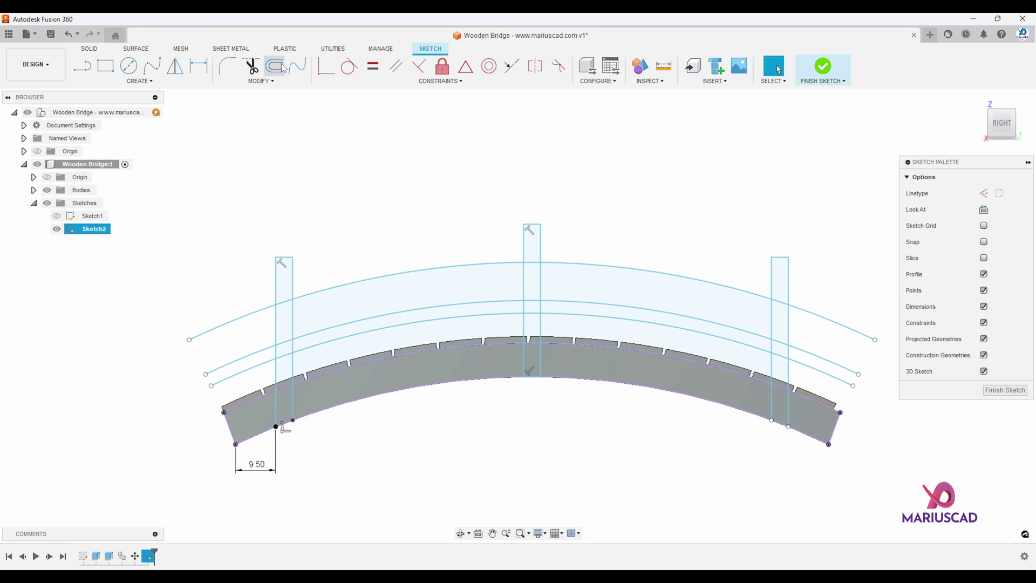
left_click(494, 264)
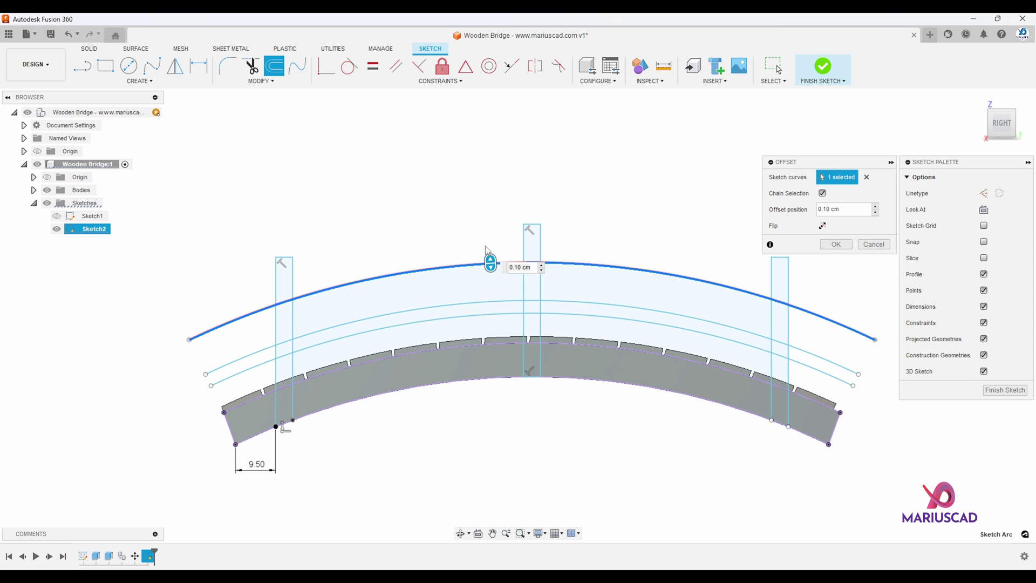
type("SlattingHeight")
key("Return")
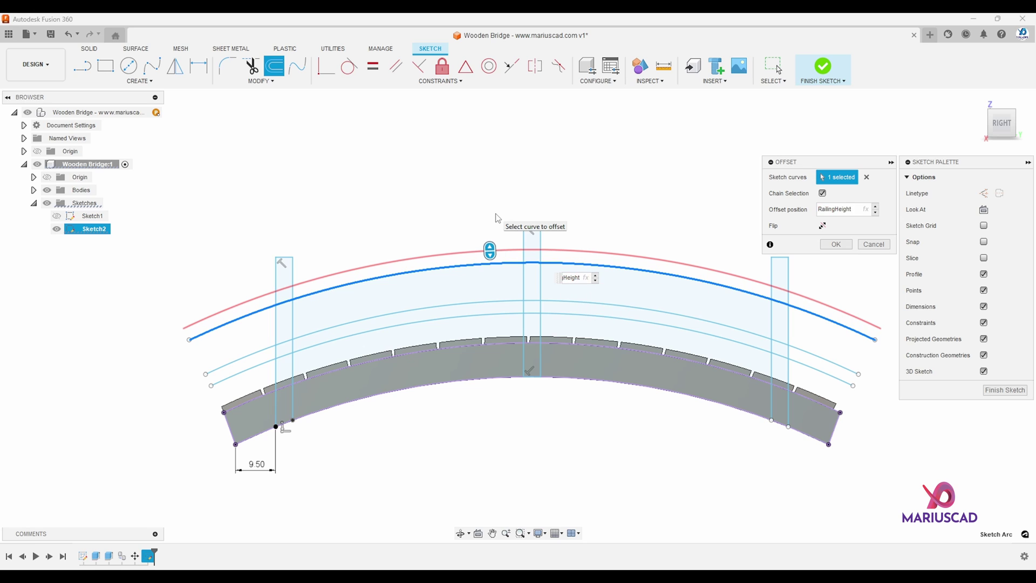
key("Return")
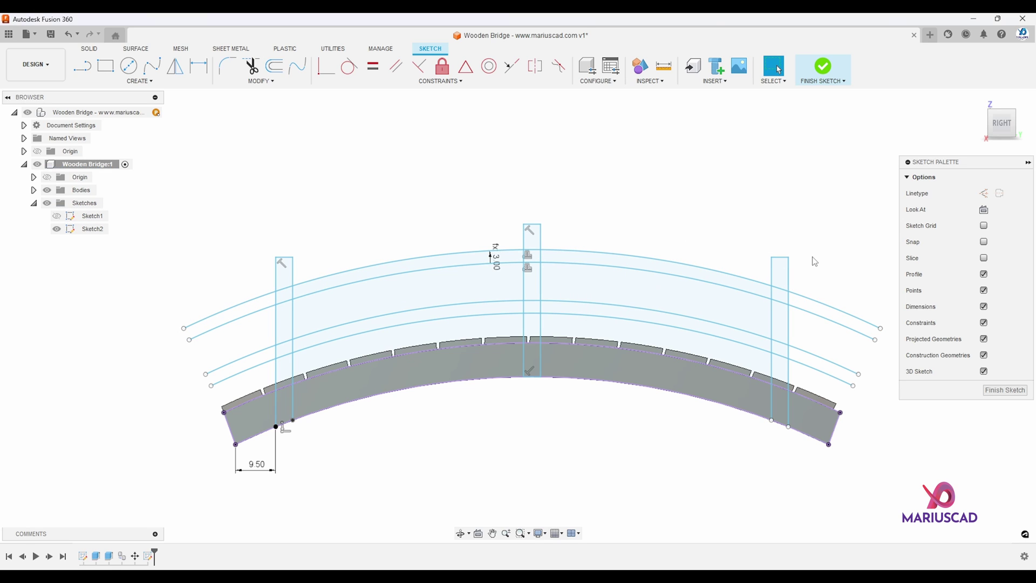
Offset the outer vertical line of each end post 3 cm outward to mark the rail ends.
left_click(790, 322)
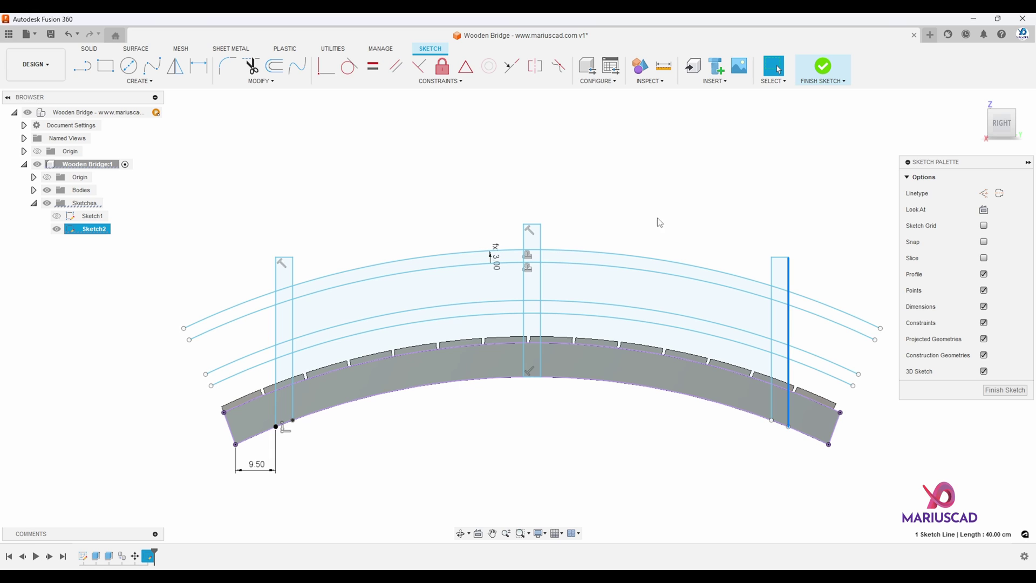
left_click(274, 66)
left_click_drag(790, 317, 799, 315)
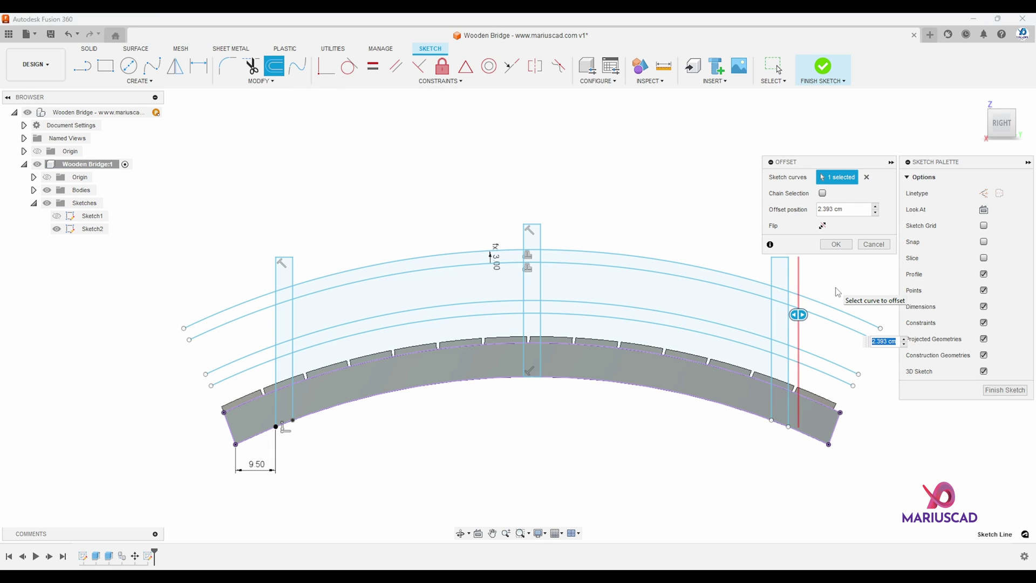
type("3")
key("Return")
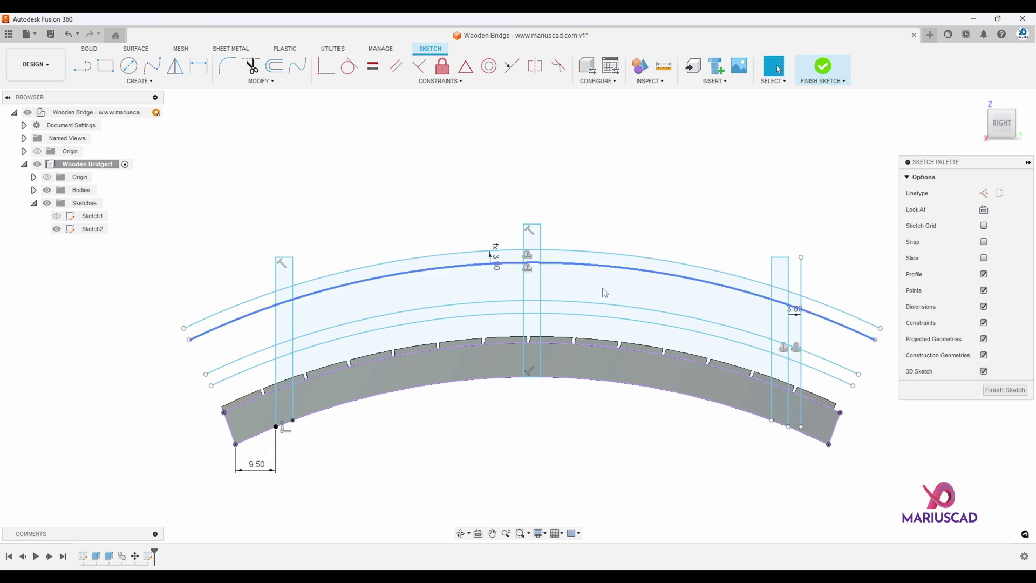
left_click(276, 285)
left_click(274, 65)
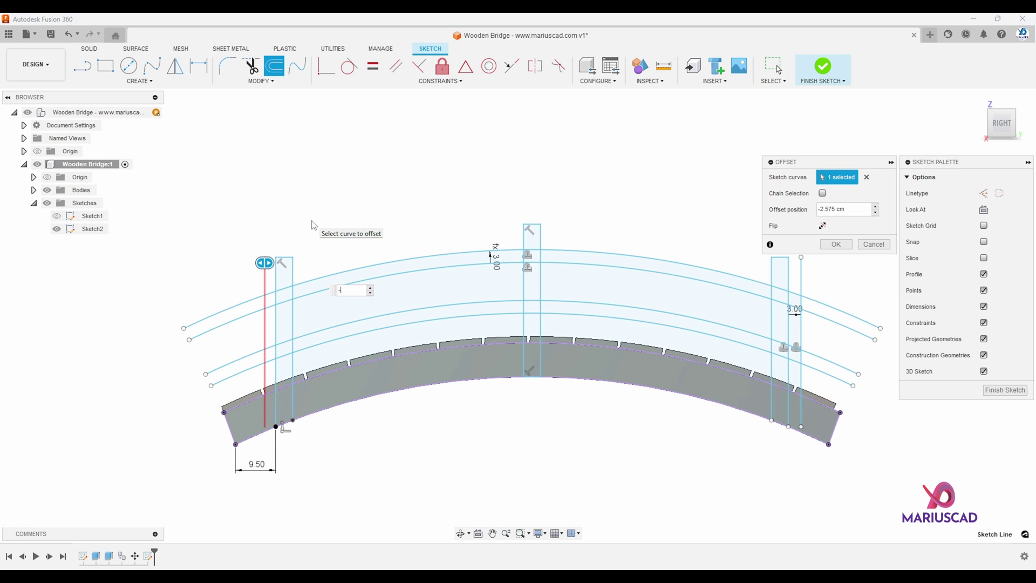
key("Return")
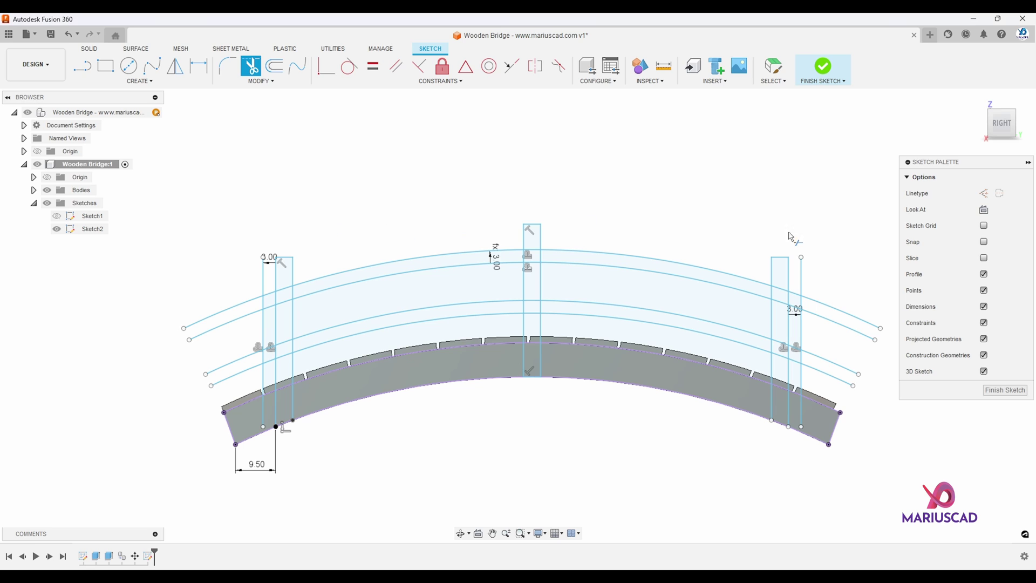
Trim the four rail arcs at the right-hand offset line, and trim that line outside the two rails.
left_click(836, 314)
left_click(837, 326)
left_click(836, 363)
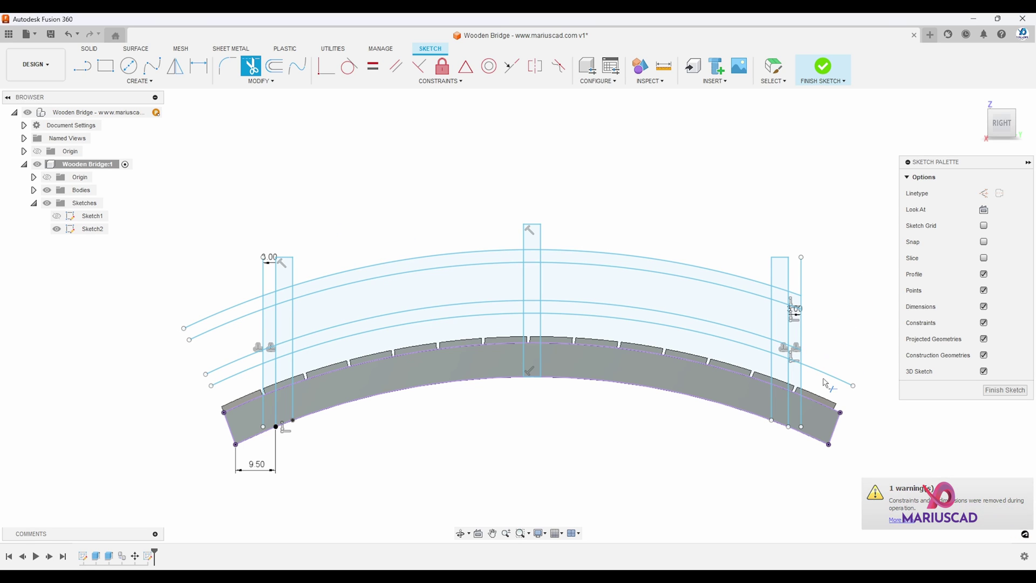
left_click(824, 380)
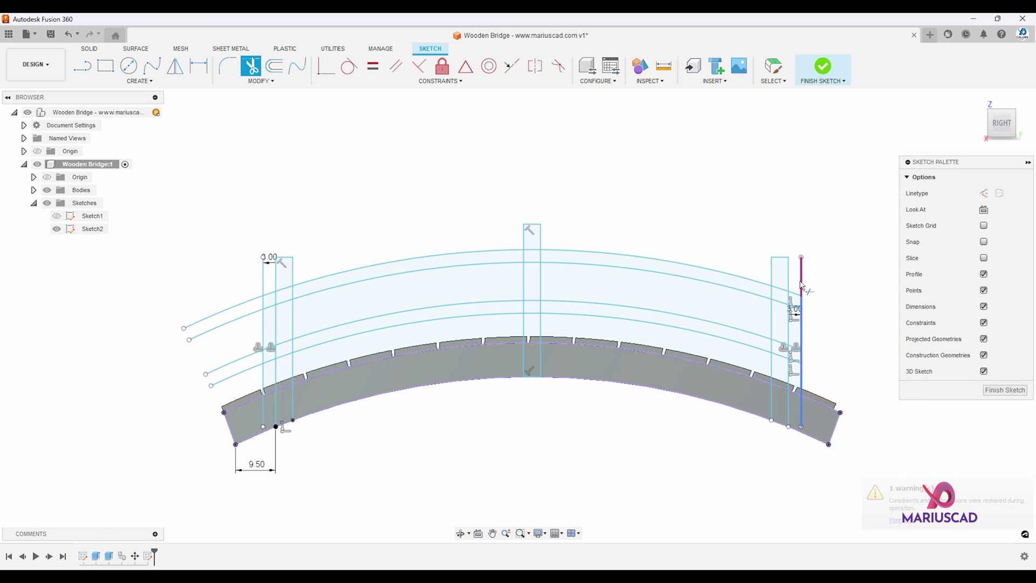
left_click(802, 331)
left_click(801, 372)
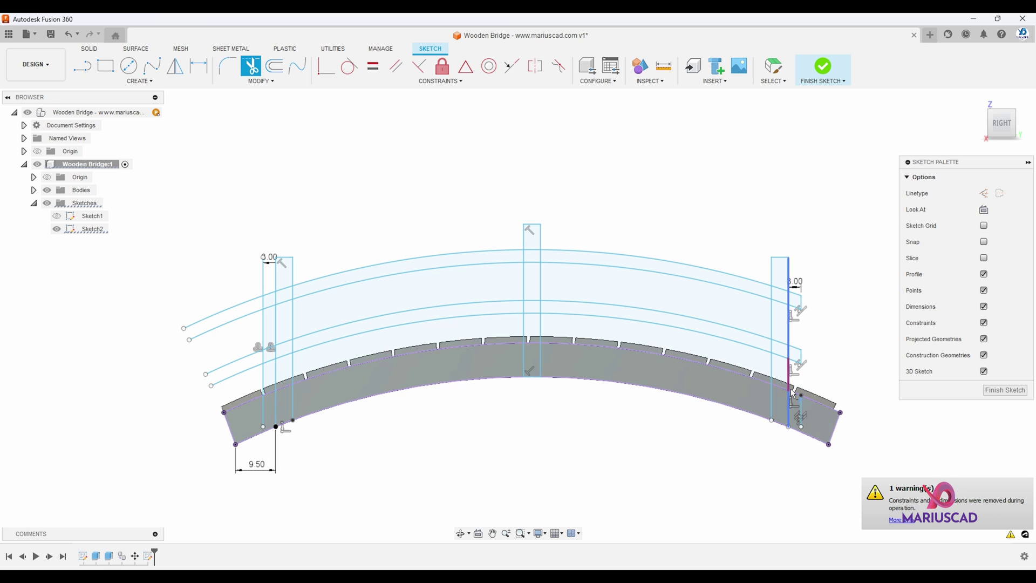
Trim the four rail arcs at the left-hand offset line, and trim that line outside the two rails.
left_click(240, 373)
left_click(238, 360)
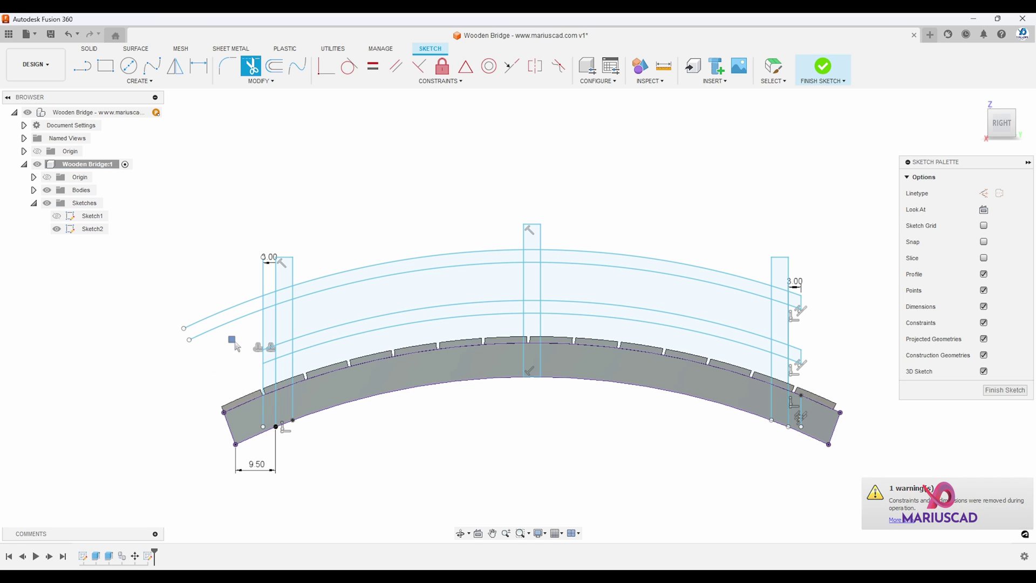
left_click(232, 319)
left_click(246, 303)
left_click(261, 288)
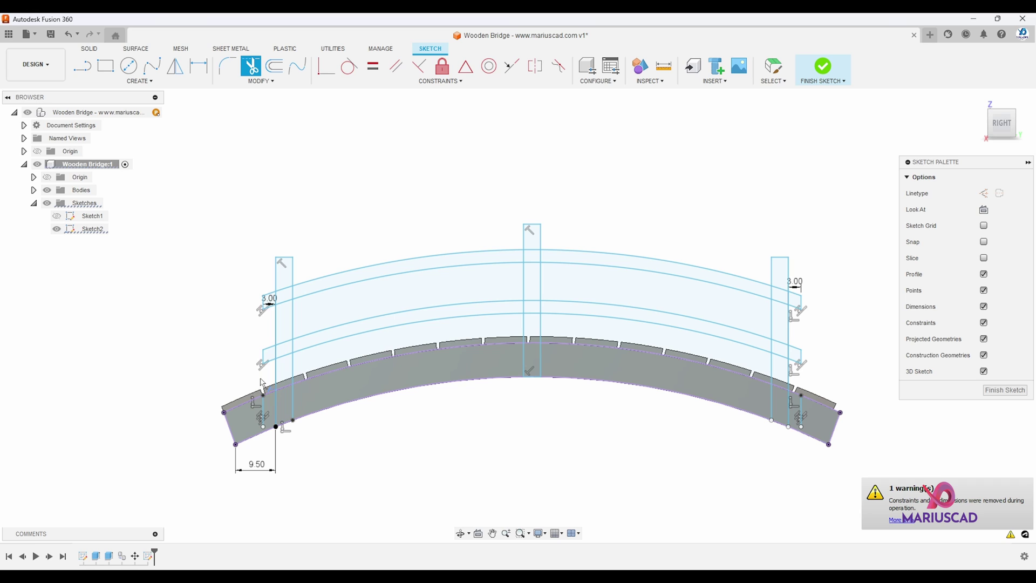
key("Escape")
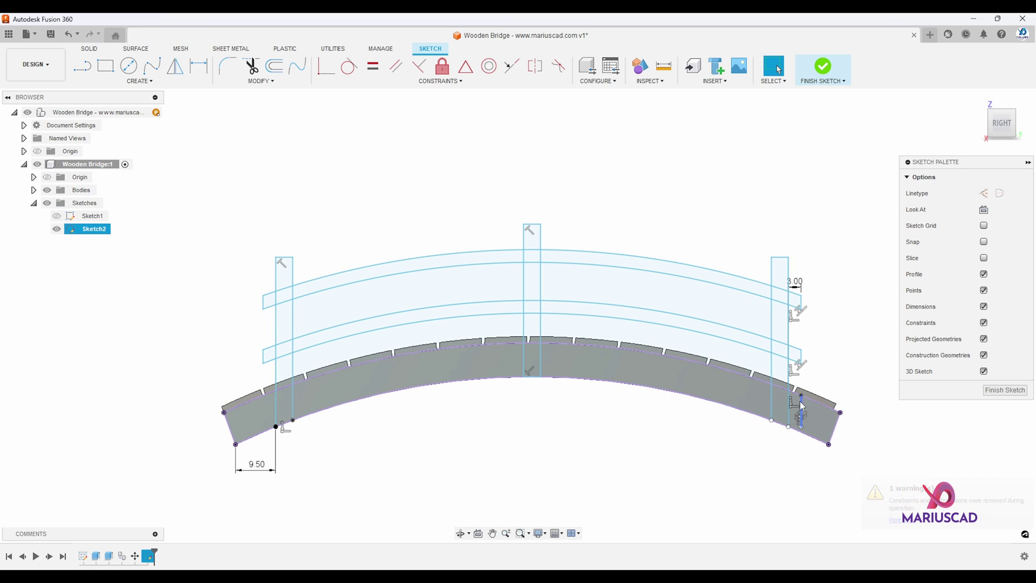
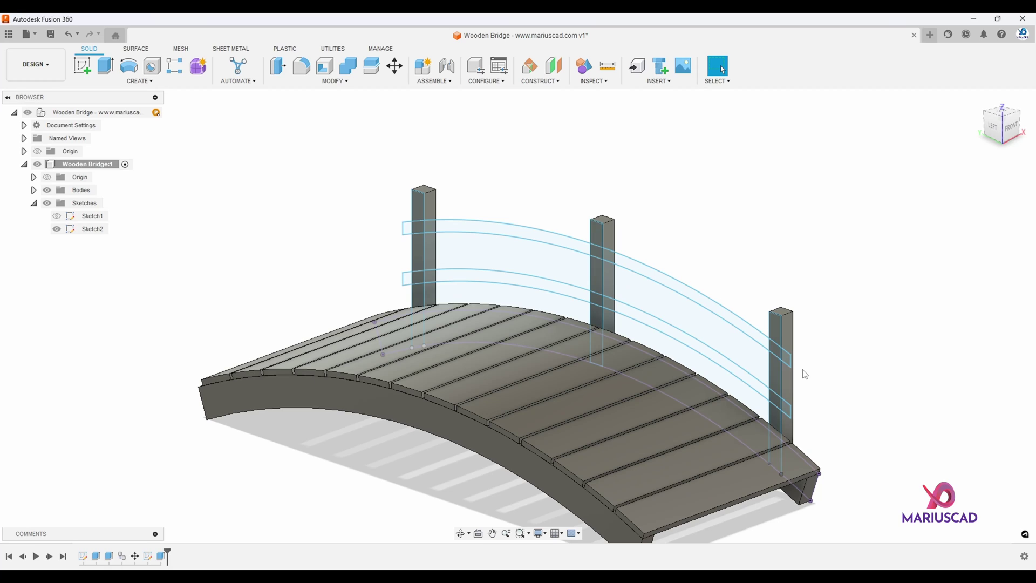
Cut six rail notches into the three posts by extruding the overlapping rail profiles to a depth of the RailingThickness parameter.
key("e")
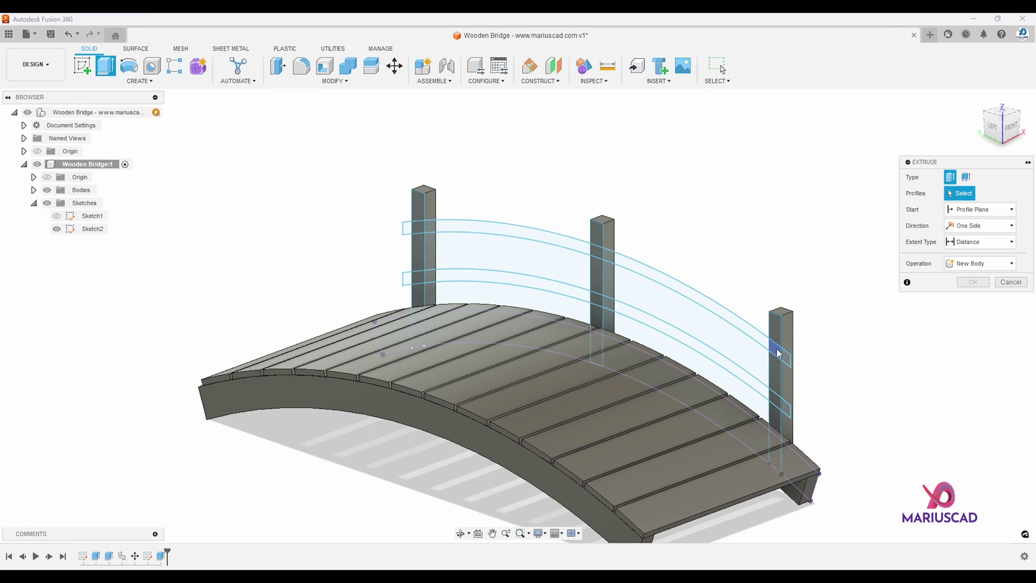
left_click(777, 352)
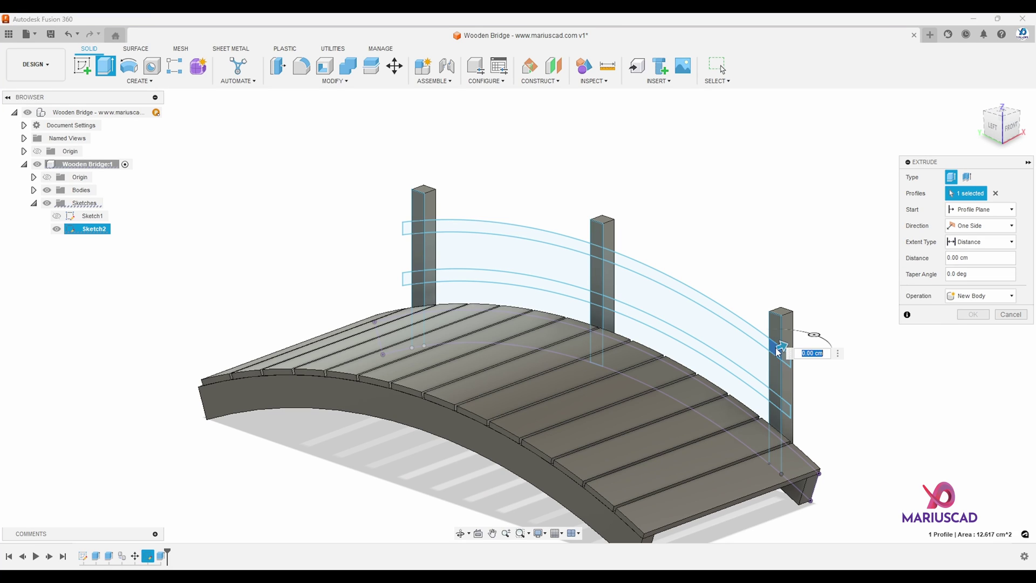
left_click(775, 403)
left_click(601, 299)
left_click(601, 249)
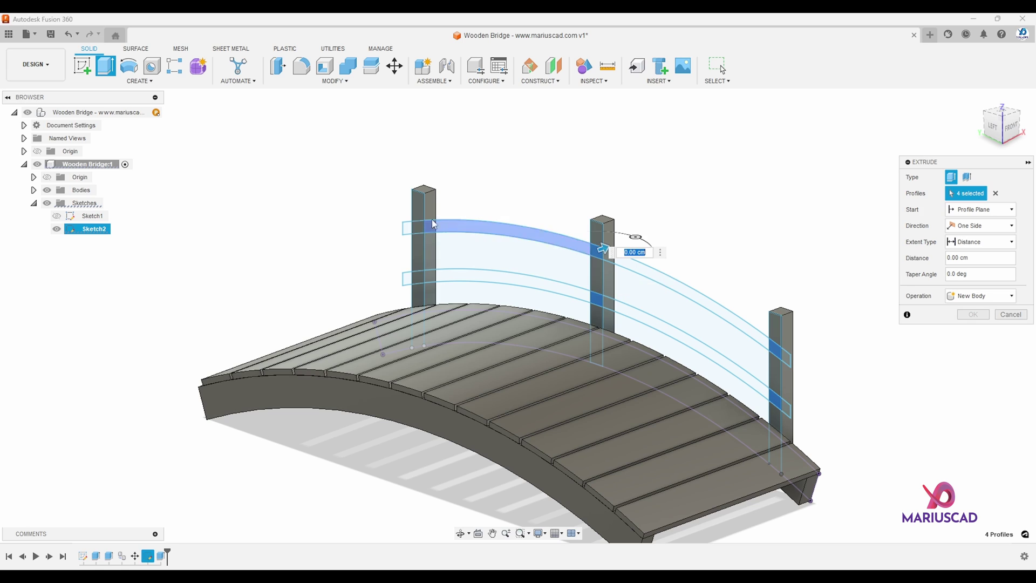
left_click(424, 227)
left_click(418, 278)
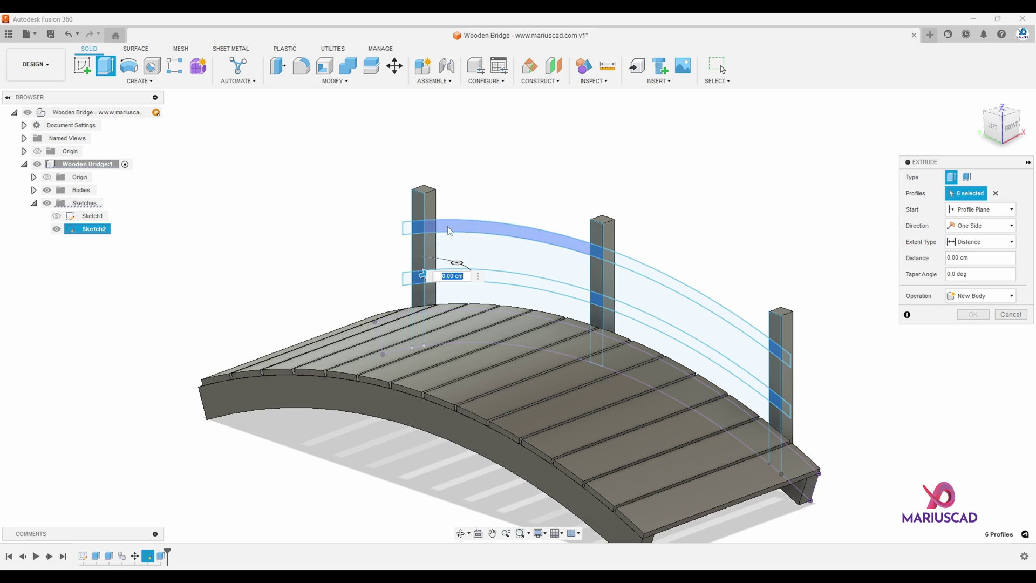
type("3")
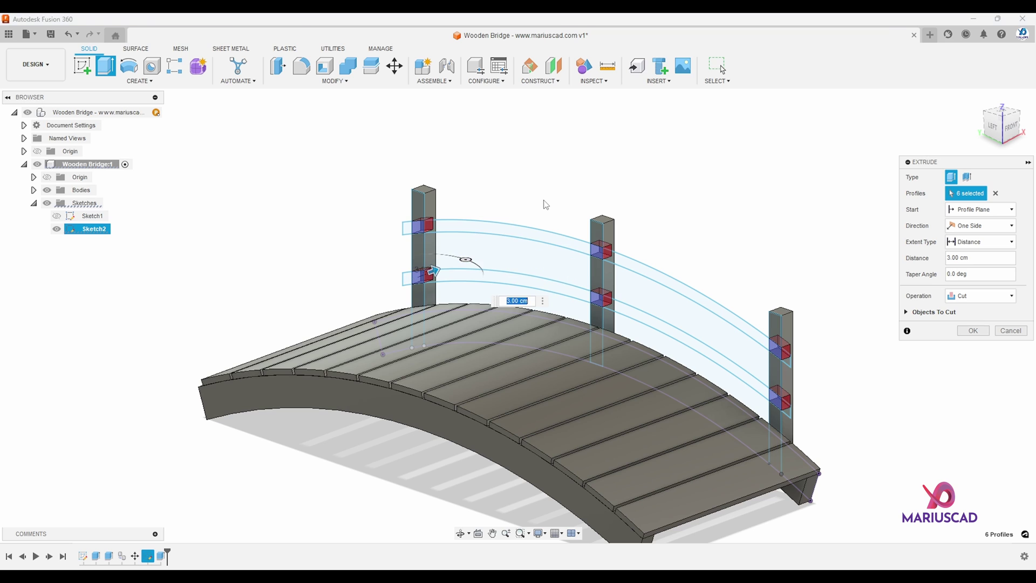
type("thi")
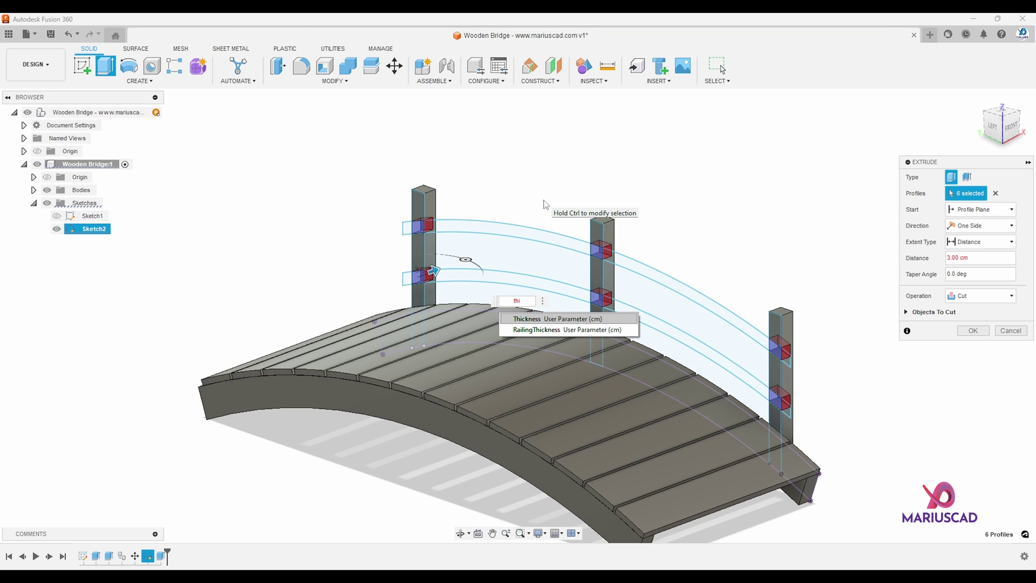
key("Return")
key("Return")
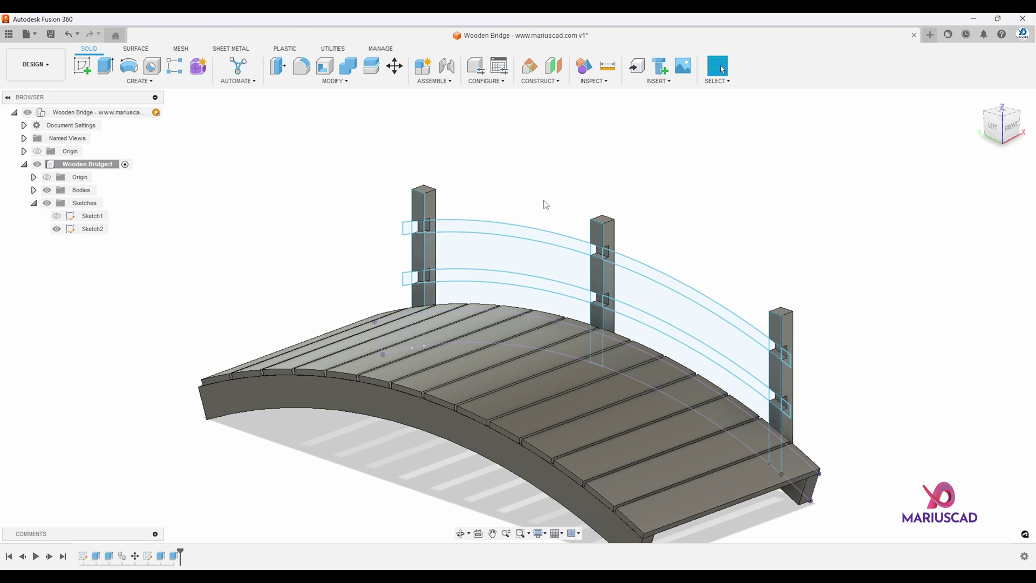
Start a new extrusion and select every profile section along the upper rail, including both ends and the portions crossing the posts.
mouse_move(668, 271)
middle_mouse_down("shift")
mouse_move(685, 268)
mouse_move(674, 262)
middle_mouse_up("shift")
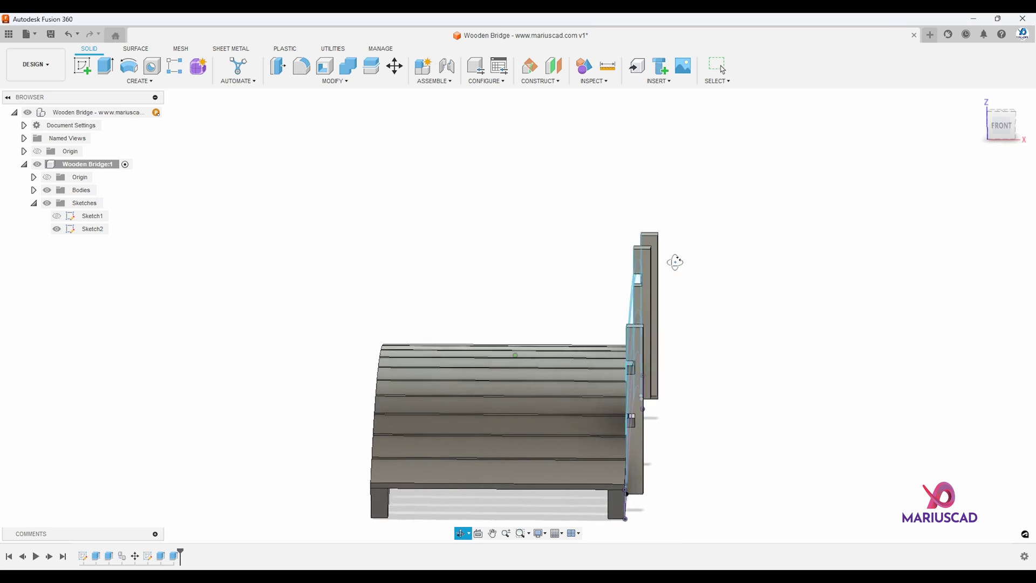
key("F6")
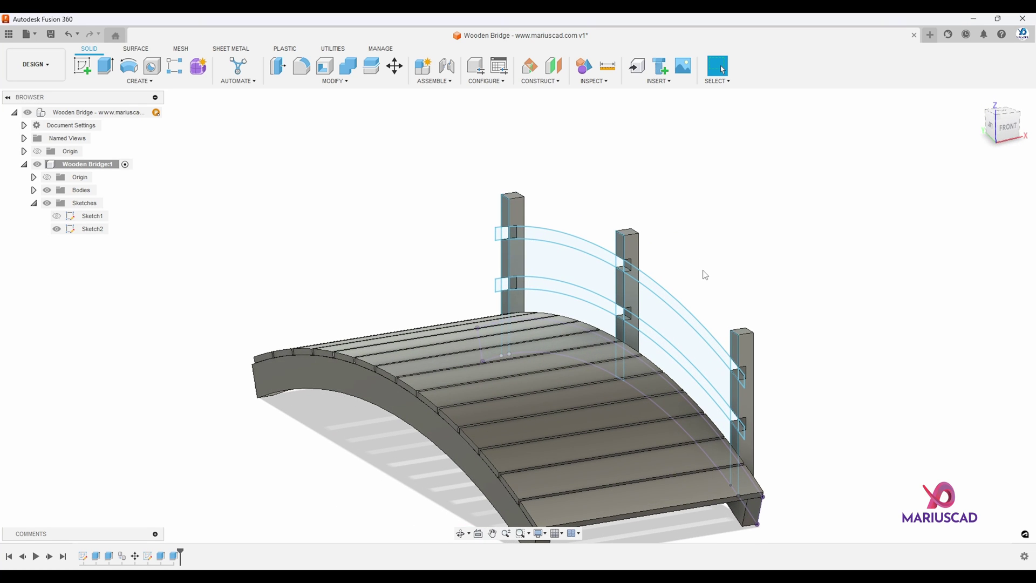
key("e")
scroll(501, 232, "up", 3)
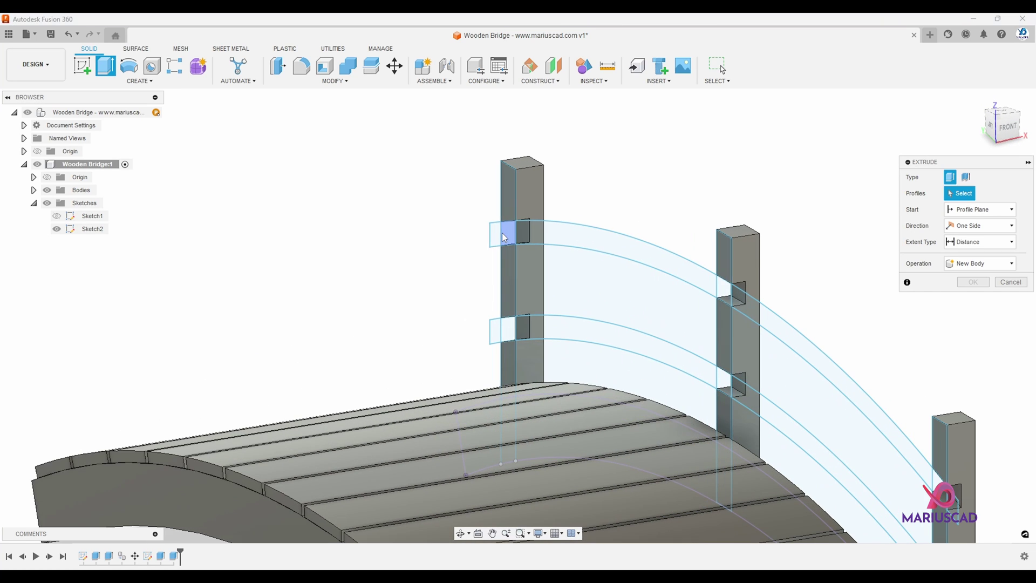
left_click(500, 233)
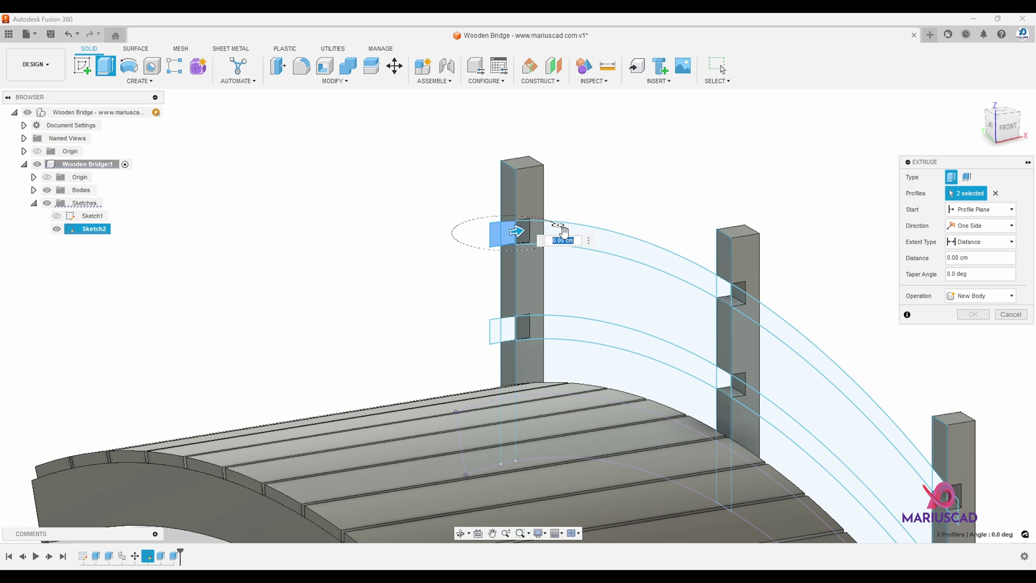
left_click(562, 230)
left_click(739, 300)
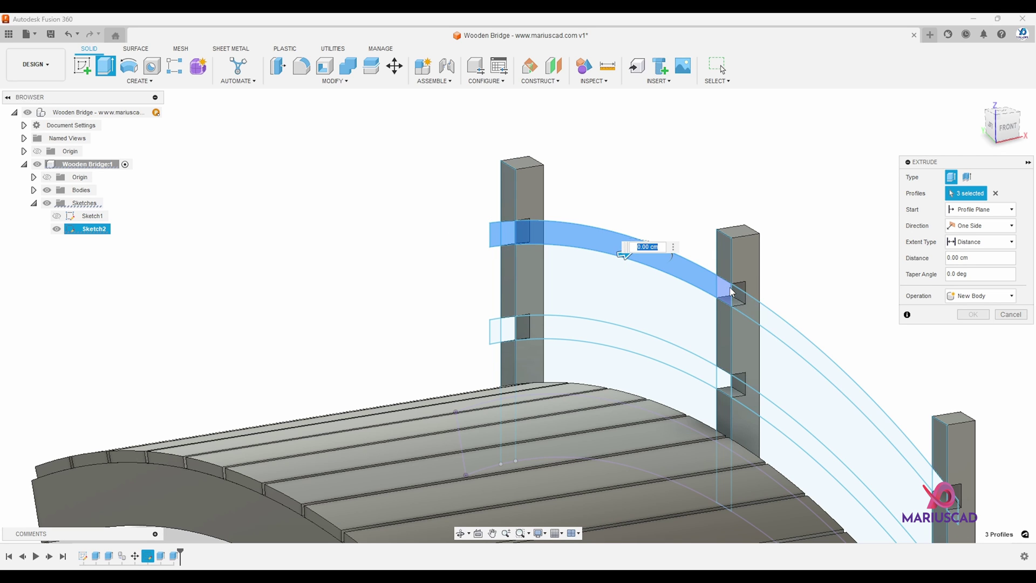
left_click(755, 307)
left_click(845, 384)
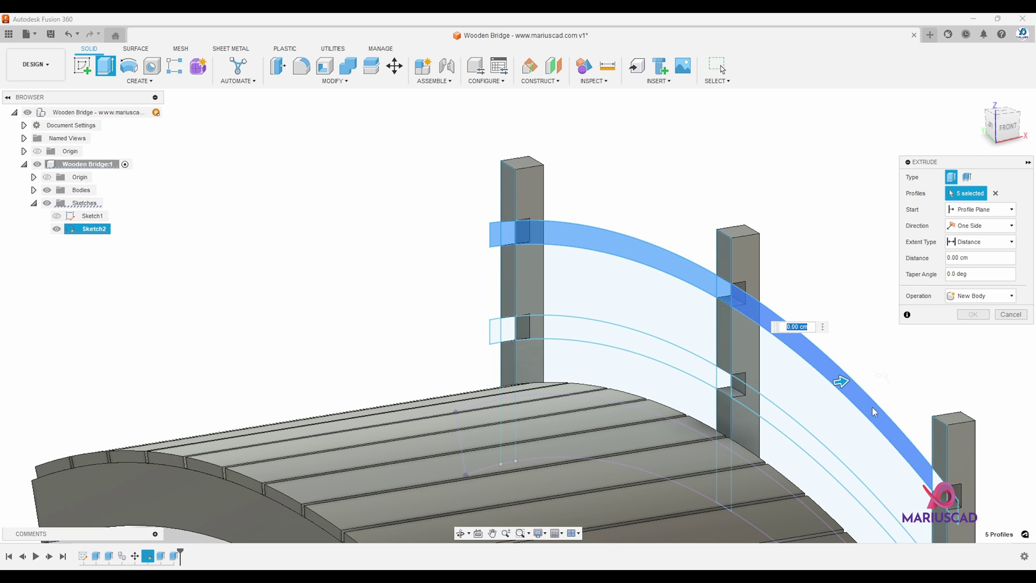
middle_click_drag(874, 412, 786, 308, "shift")
middle_click_drag(829, 361, 690, 217)
left_click(836, 345)
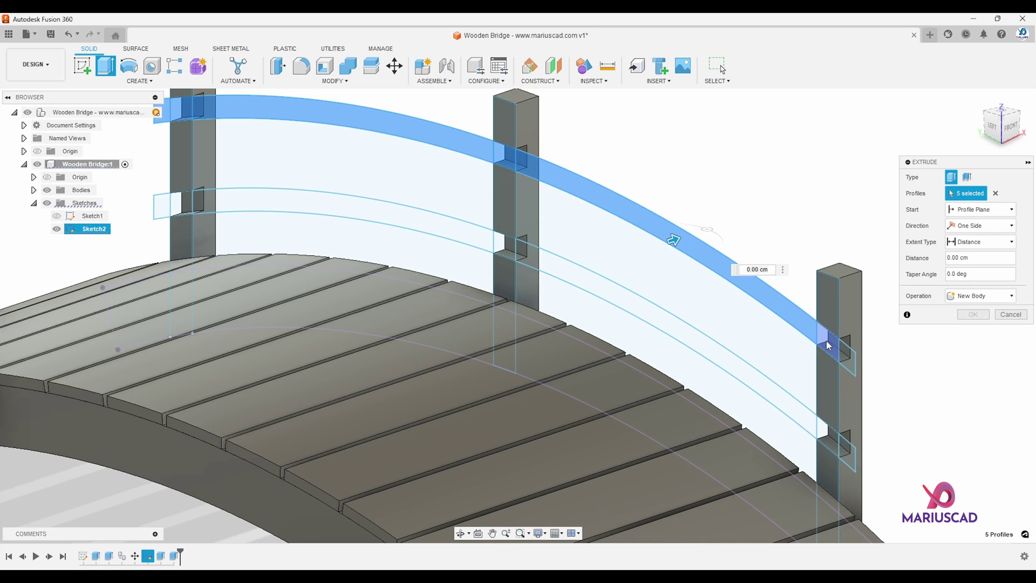
Add every profile section of the lower rail, from end to end, to the extrusion selection.
left_click(845, 454)
left_click(824, 430)
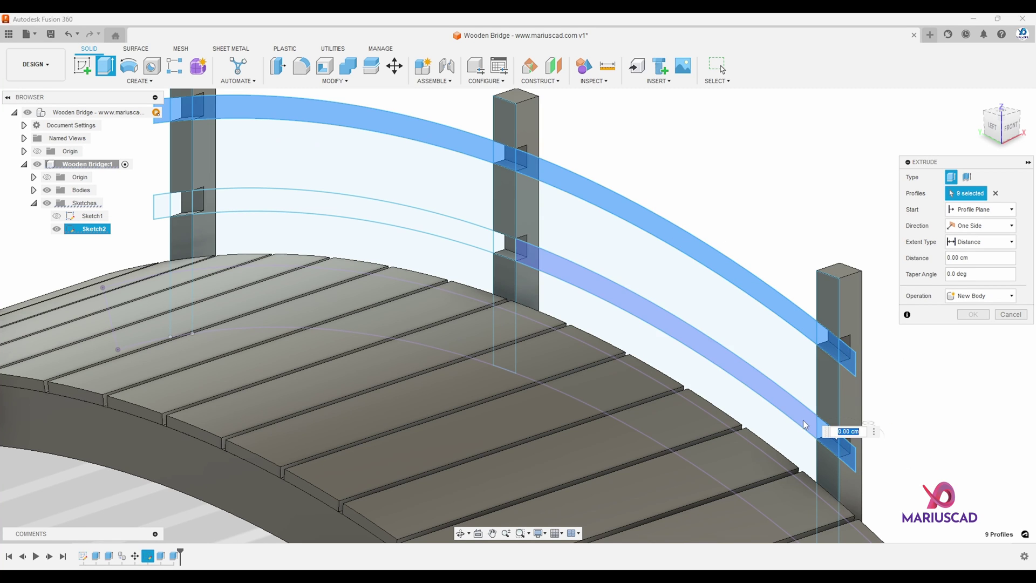
left_click(674, 348)
left_click(497, 247)
left_click(351, 215)
left_click(193, 202)
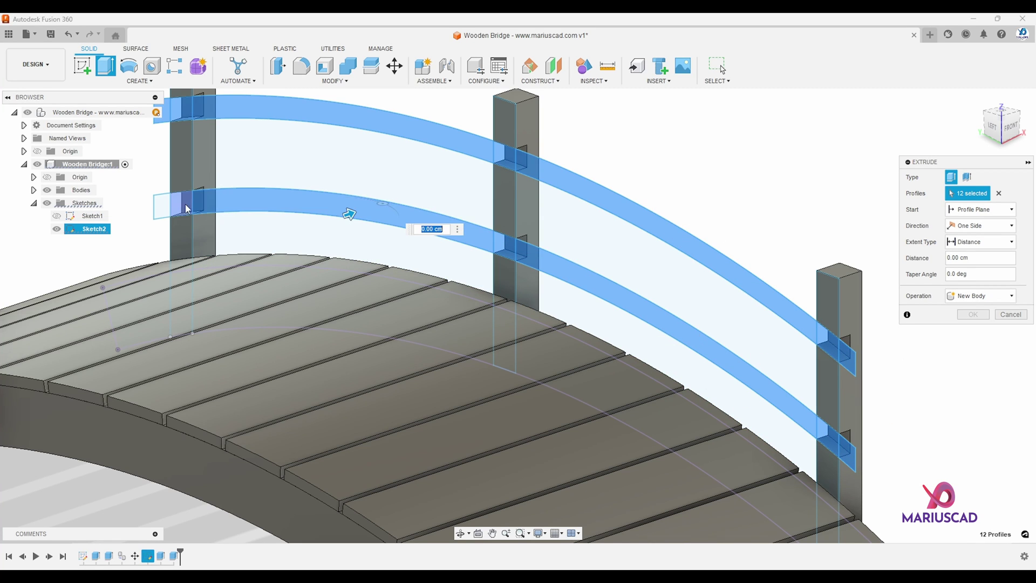
left_click(165, 205)
left_click(346, 168)
middle_click_drag(346, 168, 443, 196, "shift")
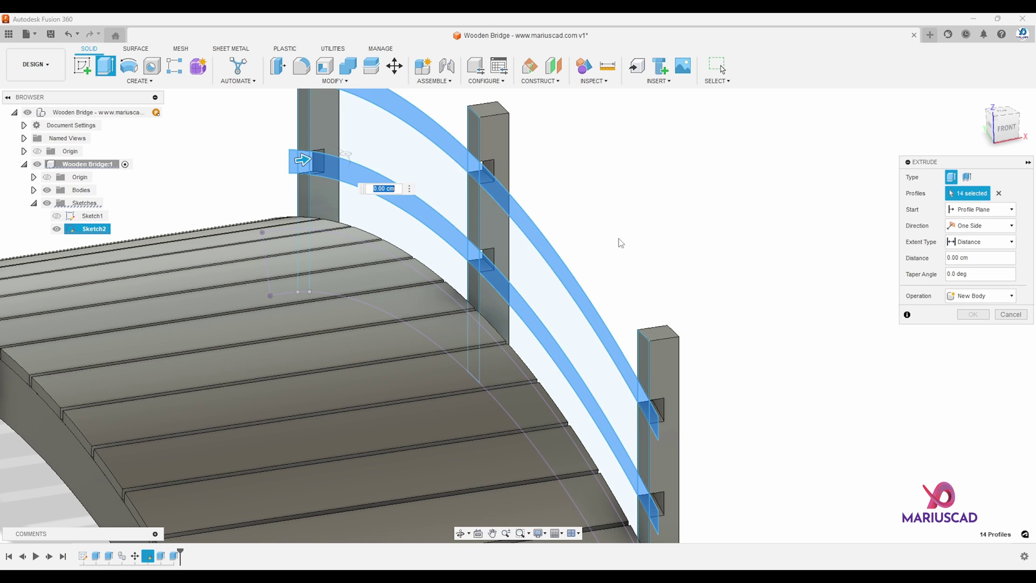
Extrude the selected rail profiles by the RailingThickness parameter, creating them as new bodies instead of joining them to the posts.
type("Railing")
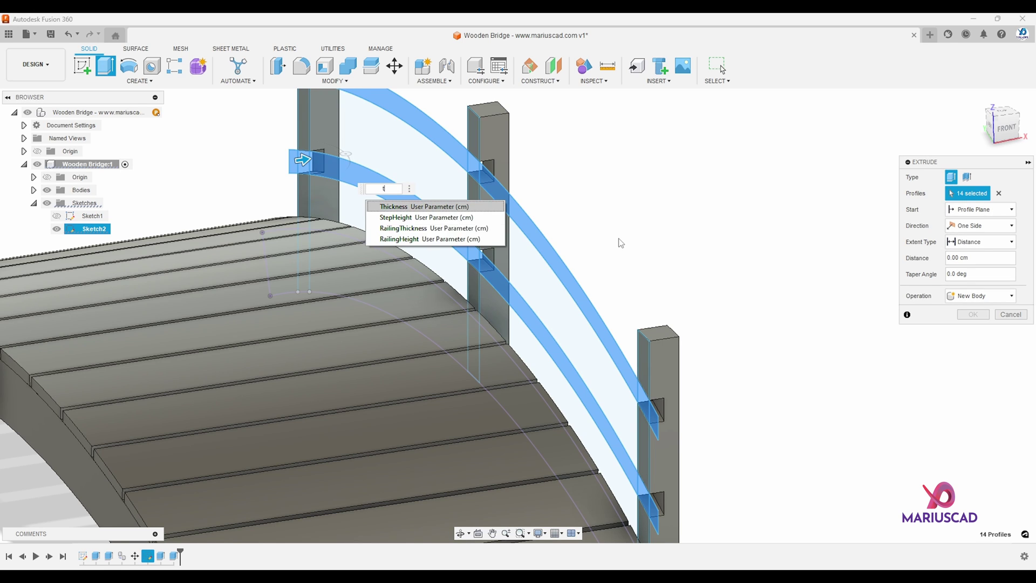
key("Down")
key("Return")
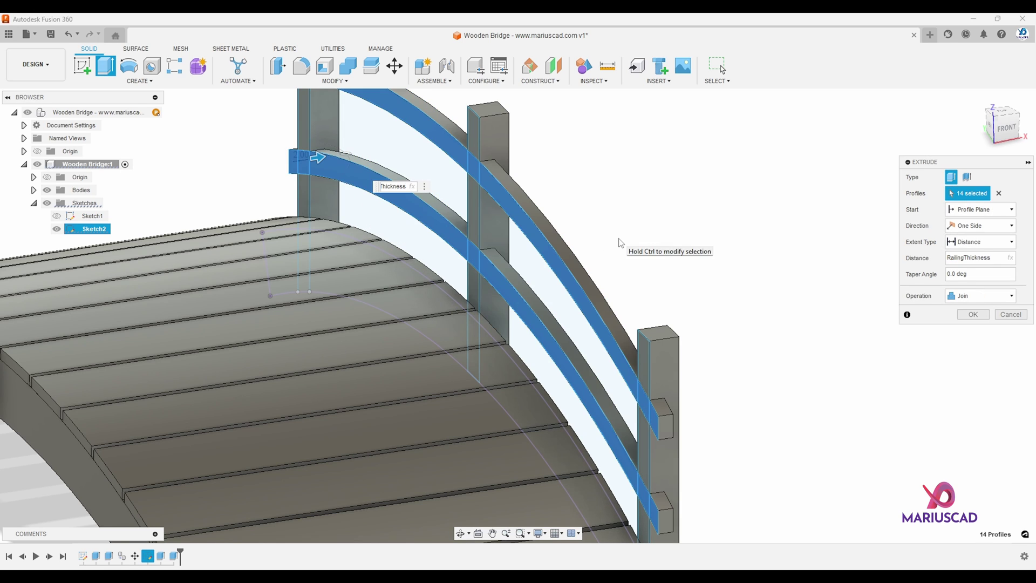
left_click(988, 300)
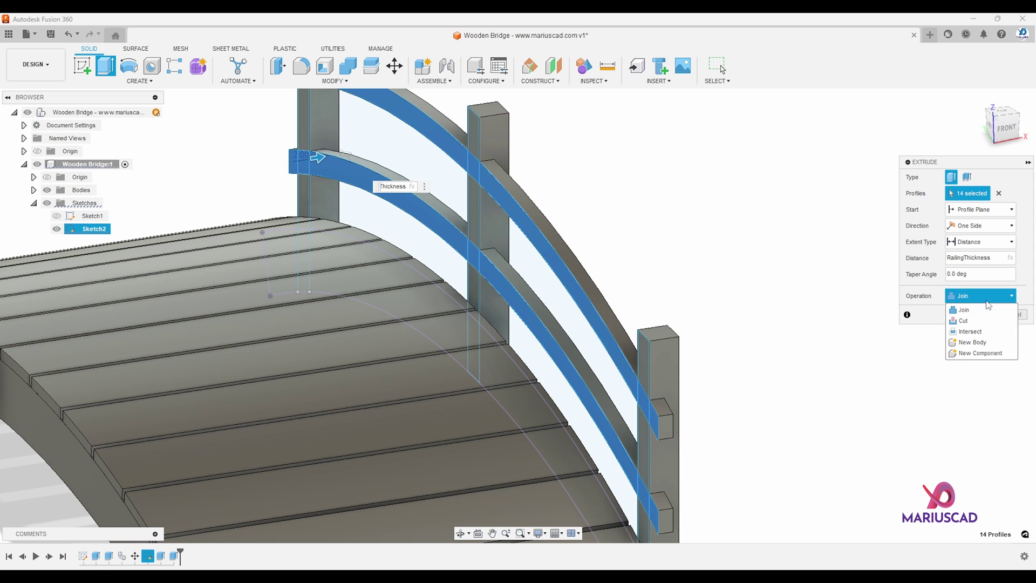
left_click(972, 342)
left_click(980, 314)
scroll(721, 342, "down", 5)
middle_click_drag(721, 342, 715, 386, "shift")
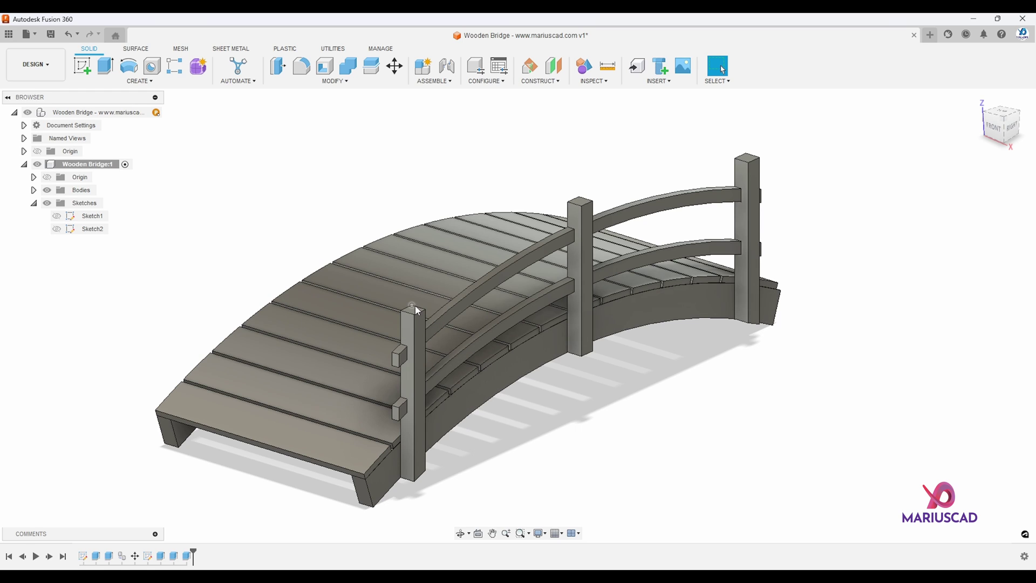
Create a 5 cm diameter sphere centred on the origin as a new body.
left_click(141, 81)
left_click(115, 254)
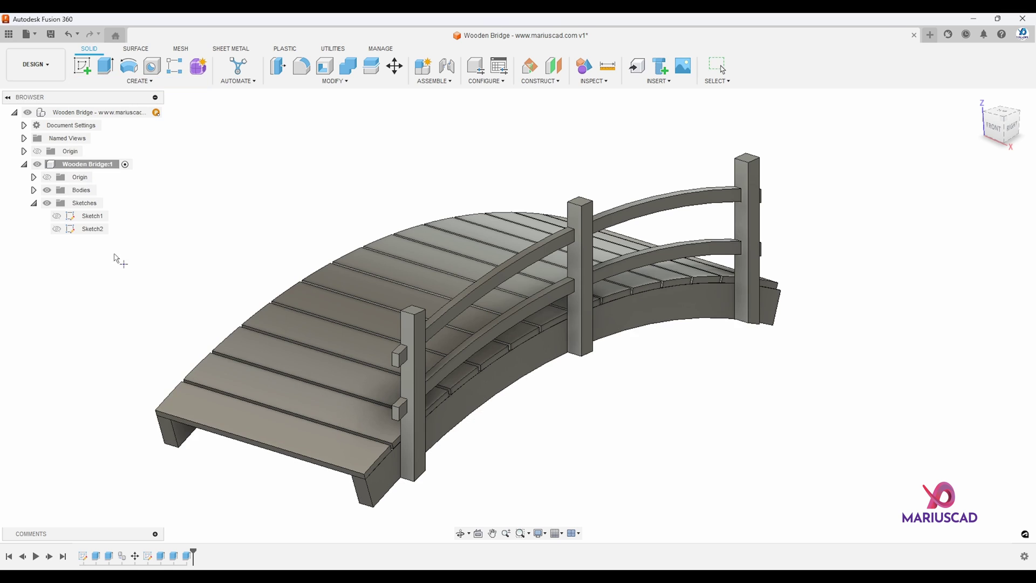
scroll(602, 409, "down", 5)
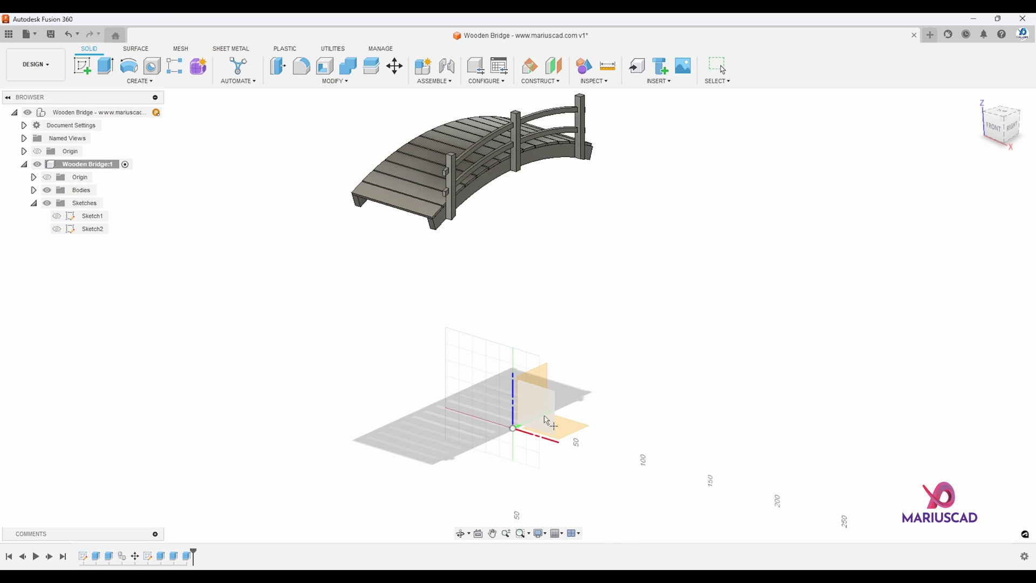
left_click(542, 413)
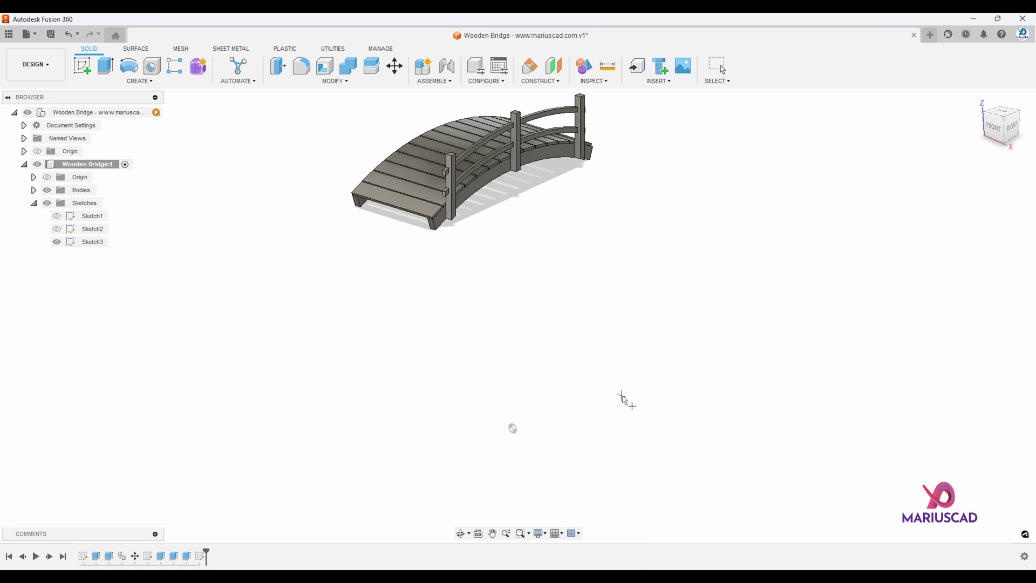
left_click(514, 429)
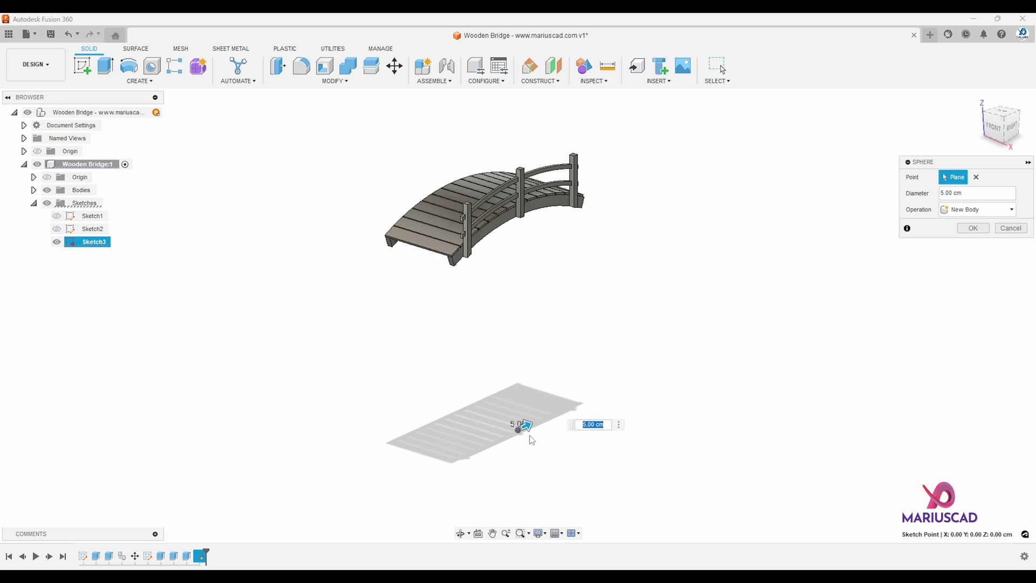
scroll(530, 438, "up", 2)
left_click(973, 228)
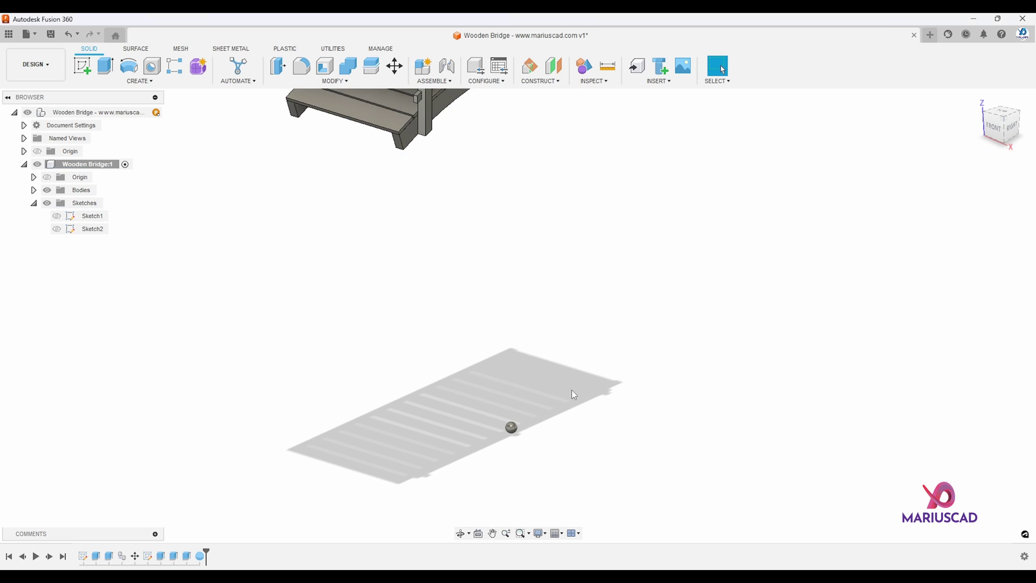
Select the new sphere body for moving and raise it 210 cm along Z in the front view.
left_click(33, 204)
left_click(33, 190)
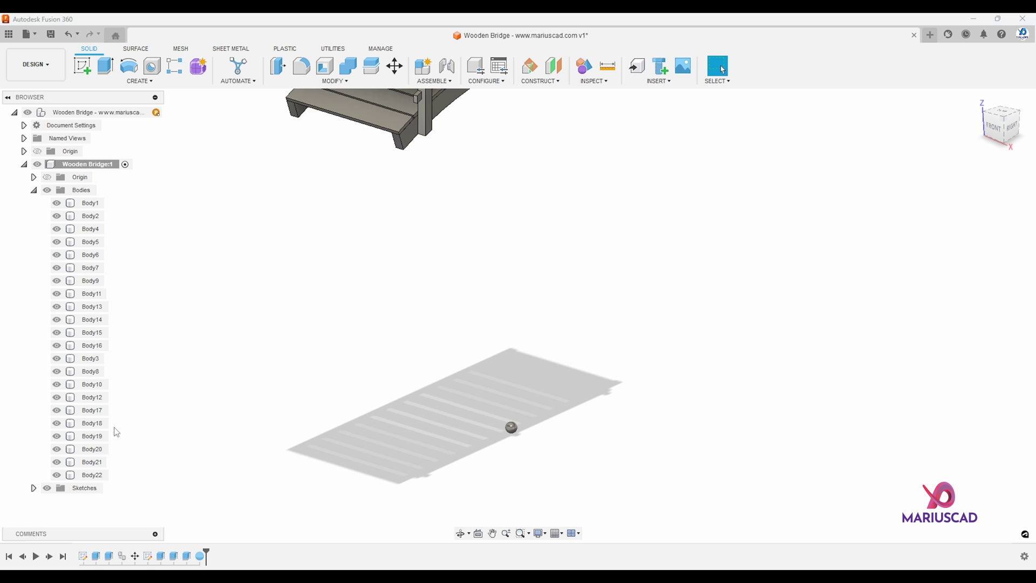
left_click(91, 475)
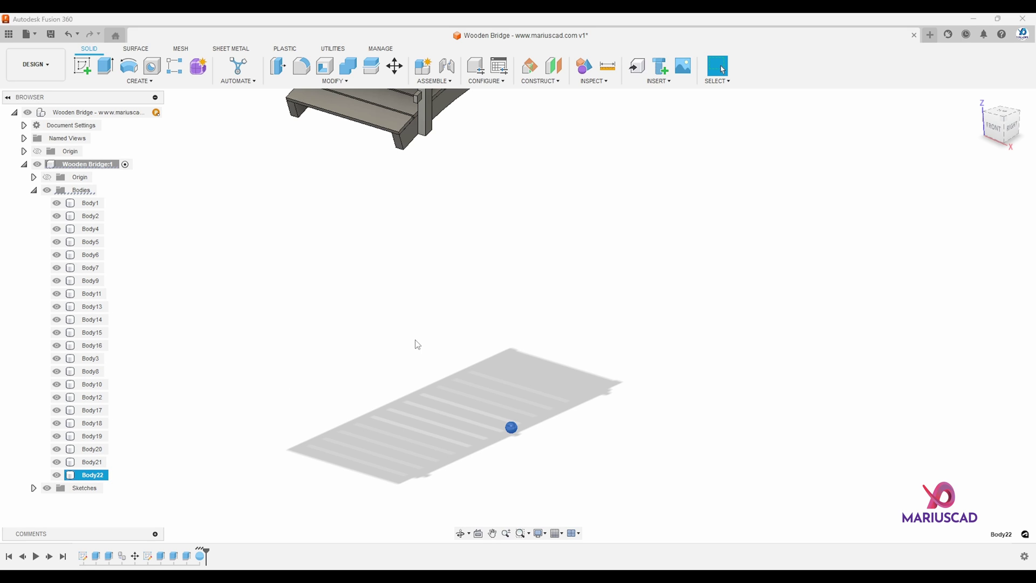
key("m")
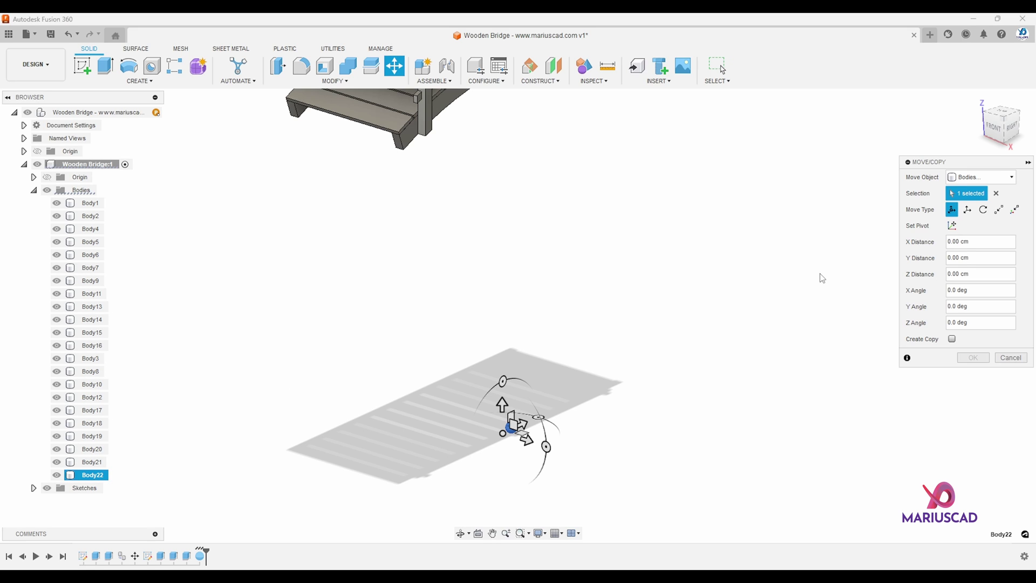
left_click(996, 129)
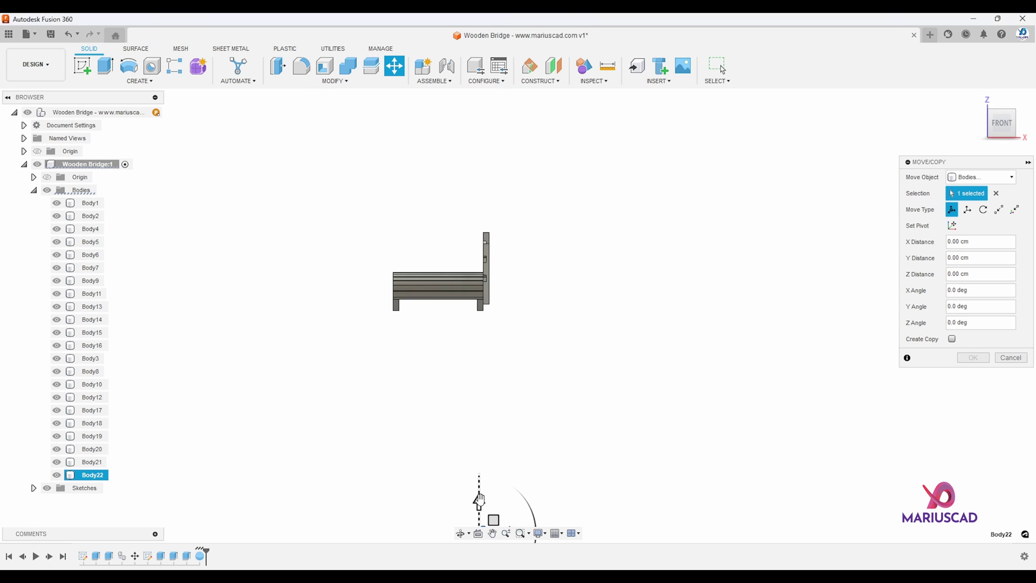
left_click_drag(479, 499, 476, 169)
Move the sphere about 2 cm in X and -11.2 cm in Z to seat it on top of the middle post.
scroll(477, 168, "up", 6)
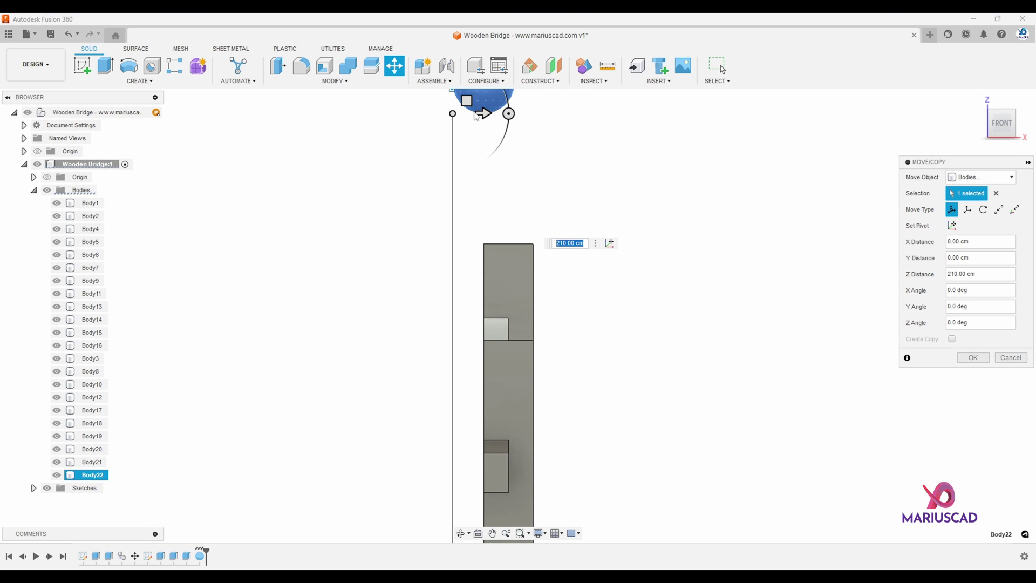
left_click_drag(467, 100, 492, 239)
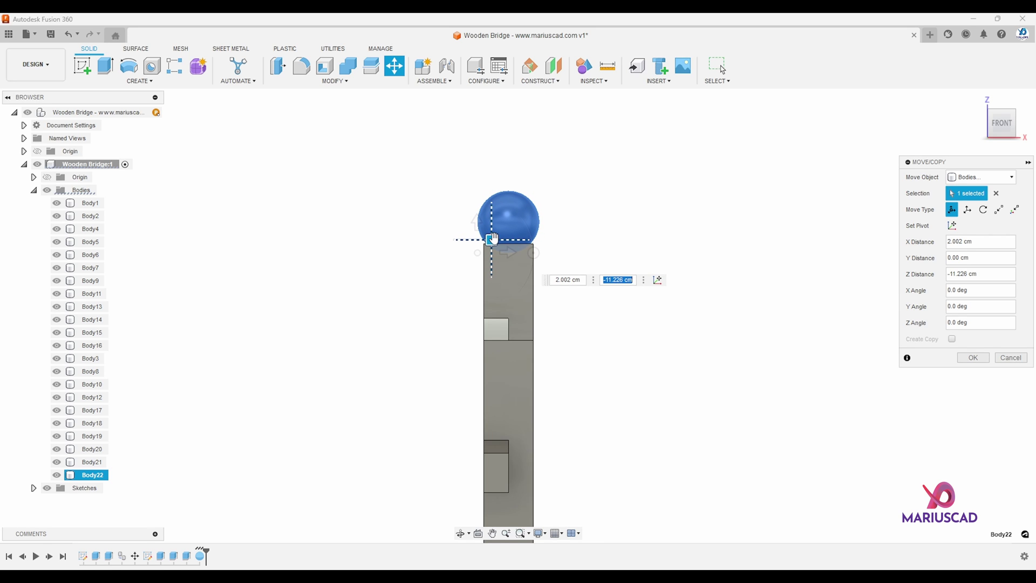
middle_click_drag(710, 201, 676, 217, "shift")
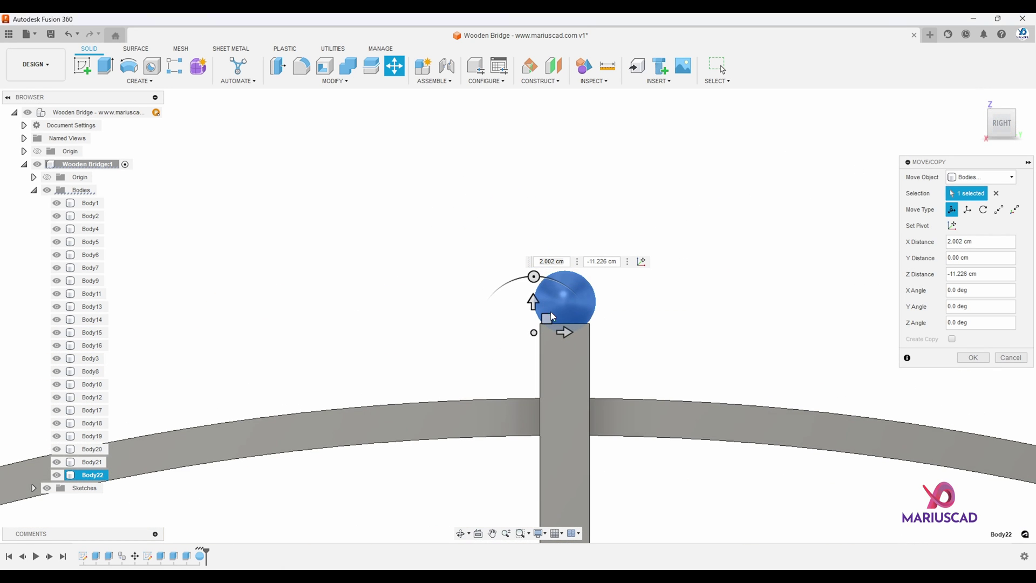
scroll(577, 303, "up", 3)
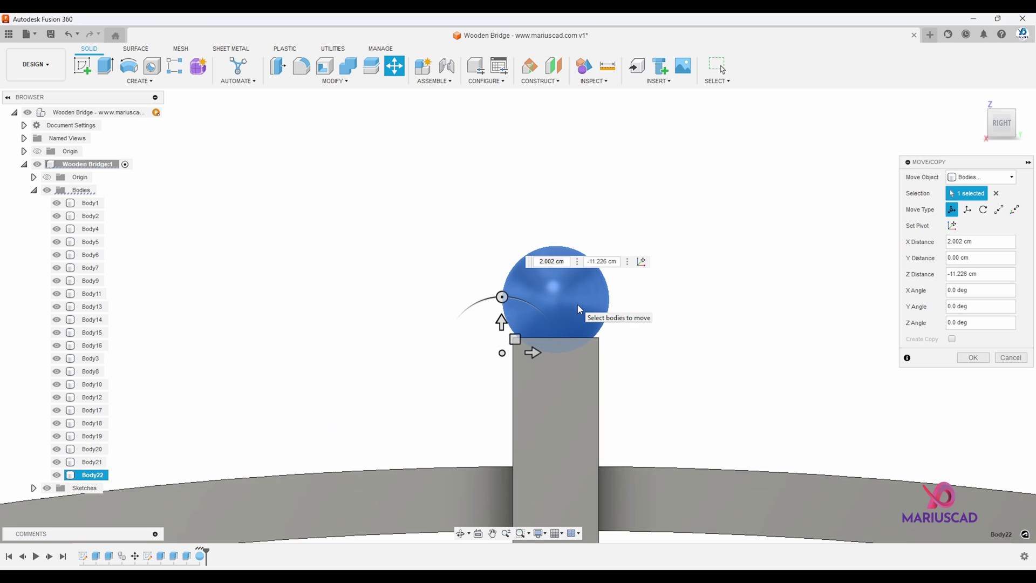
left_click(965, 357)
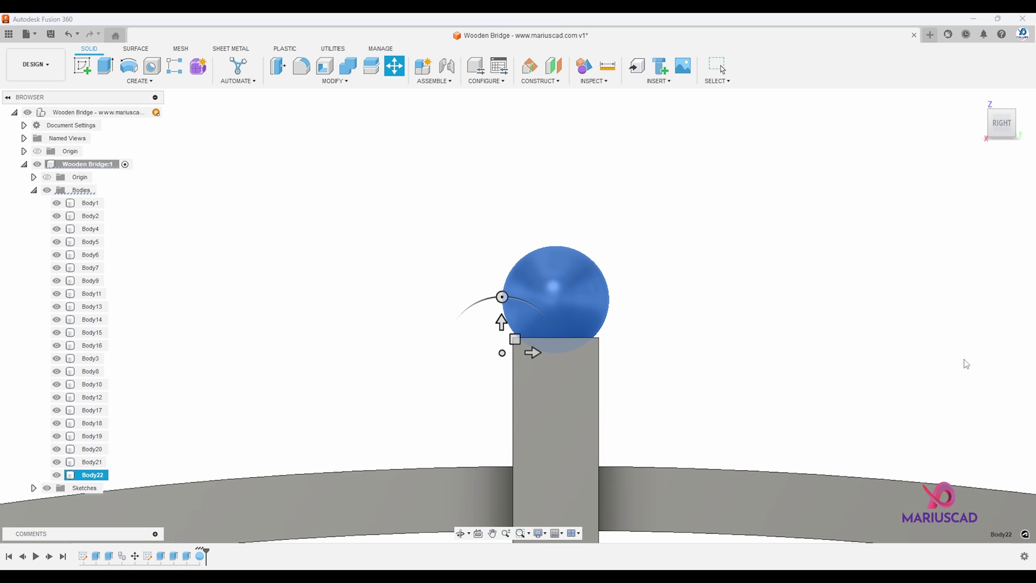
Copy the sphere point to point from the middle post's top centre to the top centre of the near end post.
scroll(579, 310, "down", 5)
middle_click_drag(562, 342, 603, 361, "shift")
scroll(593, 318, "down", 3)
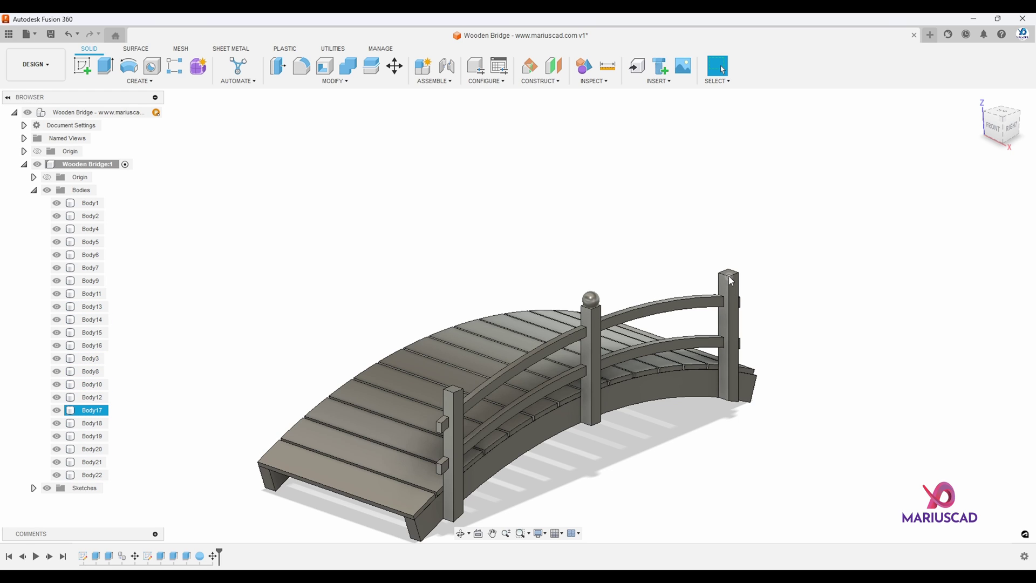
key("m")
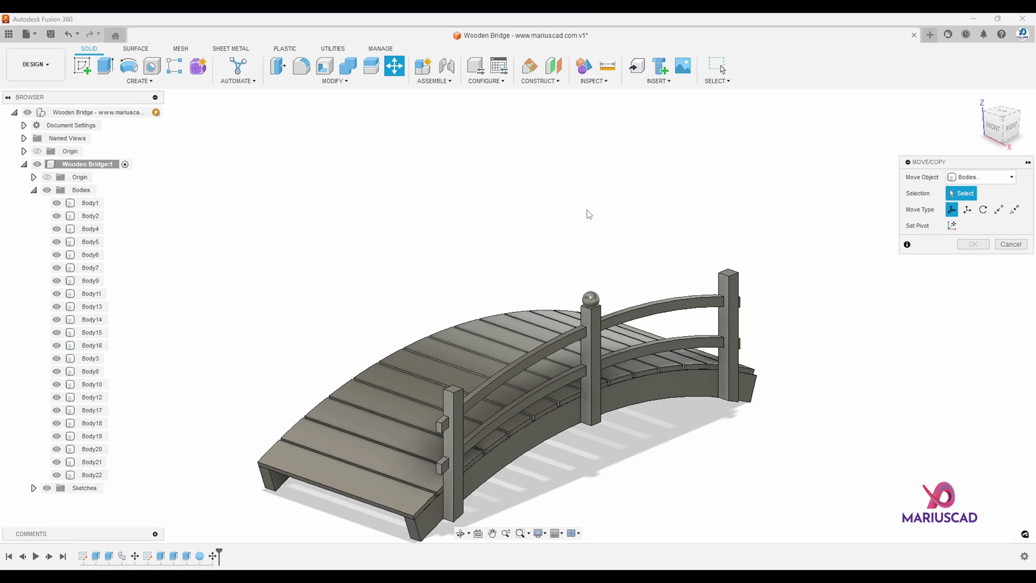
left_click(92, 475)
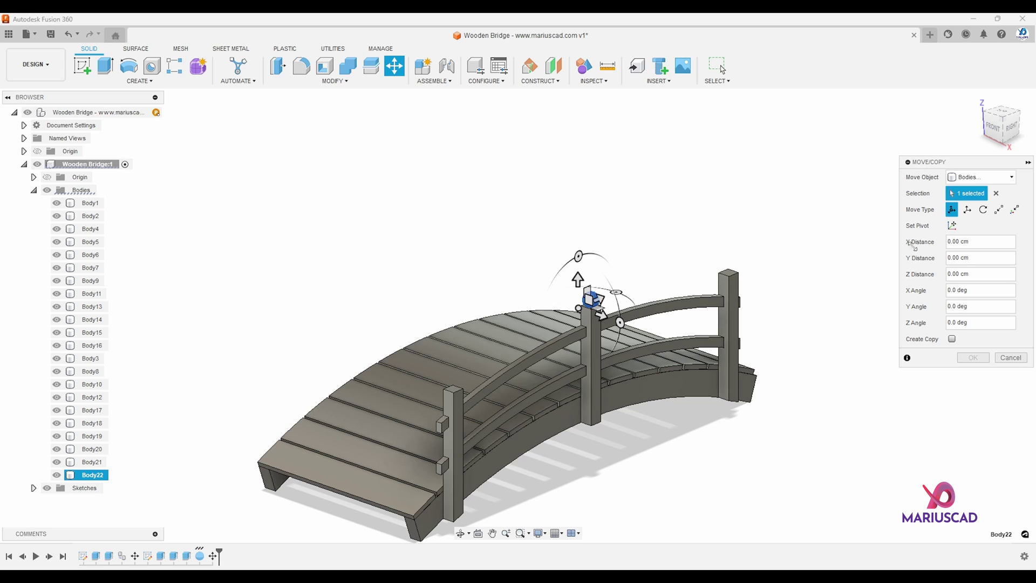
left_click(998, 211)
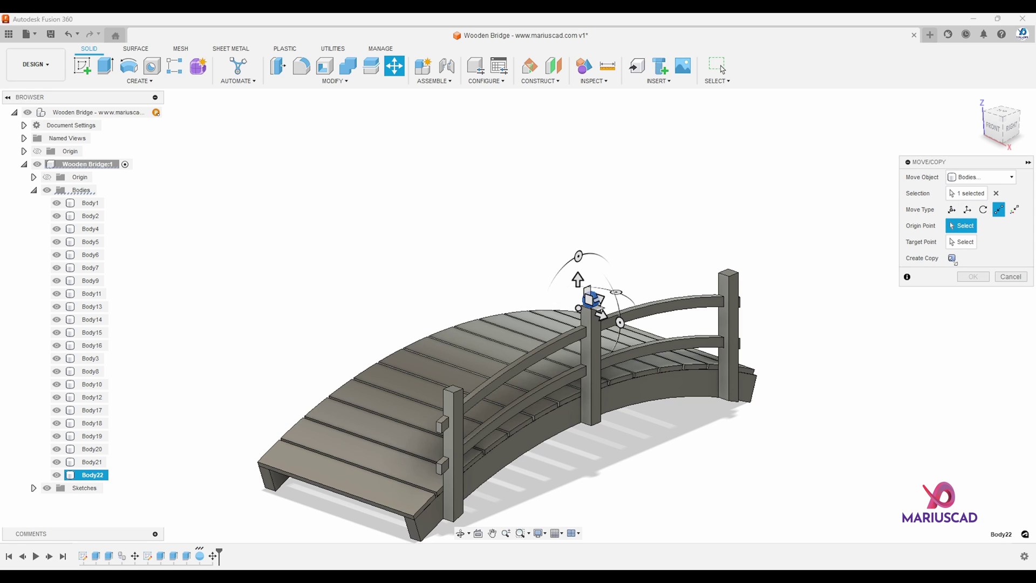
left_click(952, 258)
left_click(963, 226)
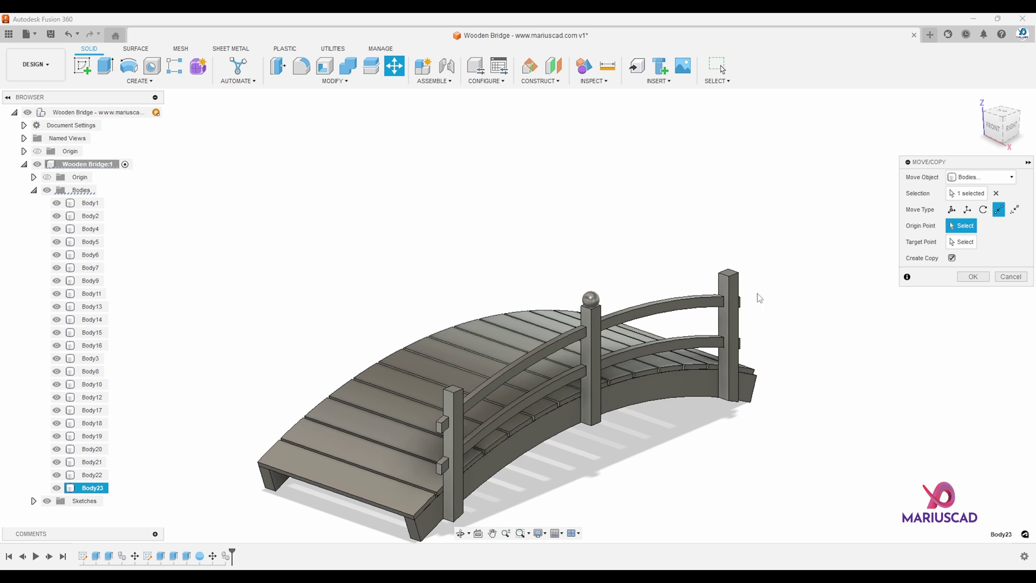
scroll(596, 305, "up", 3)
left_click(587, 316)
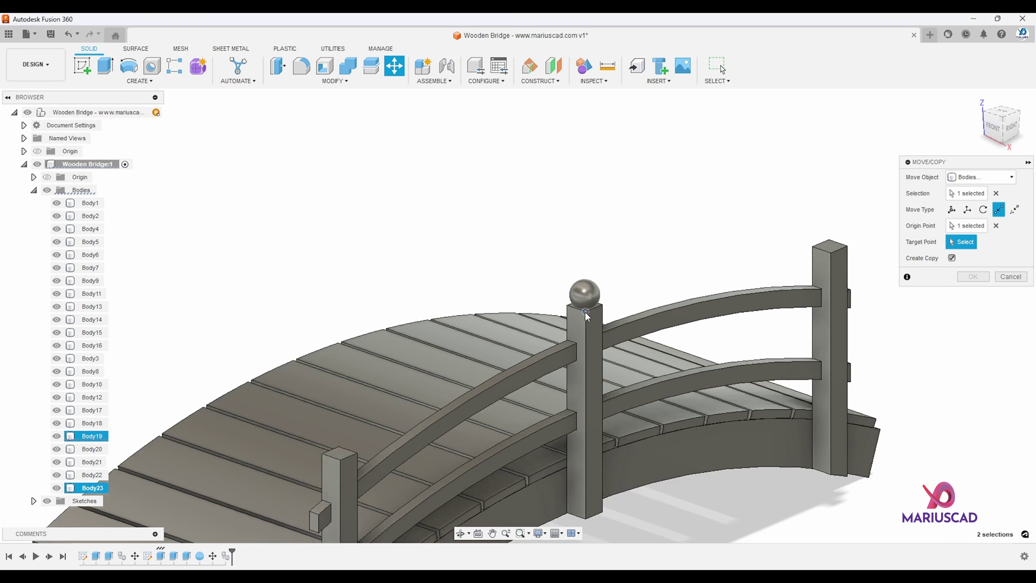
scroll(587, 316, "down", 1)
left_click(364, 449)
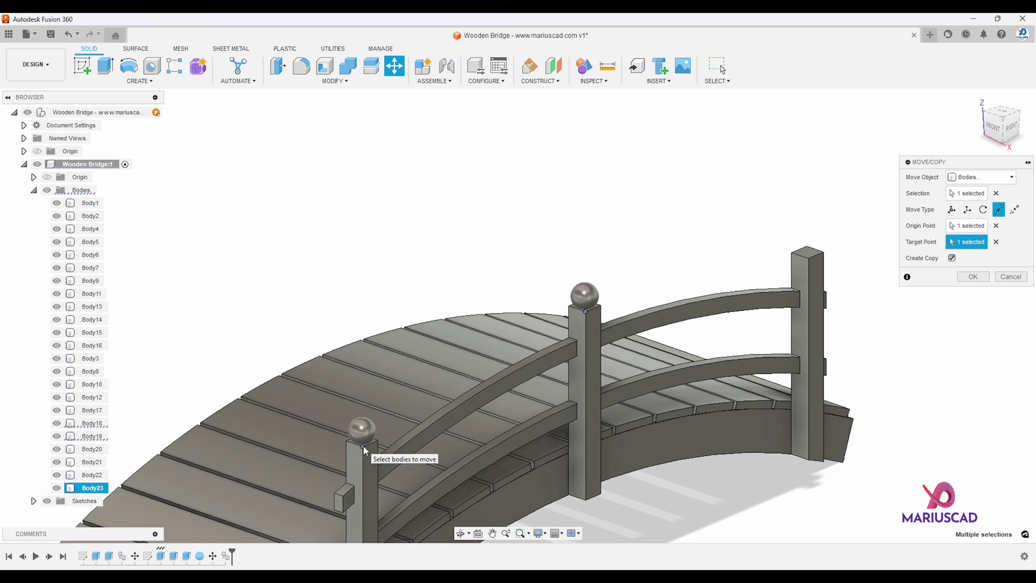
left_click(973, 276)
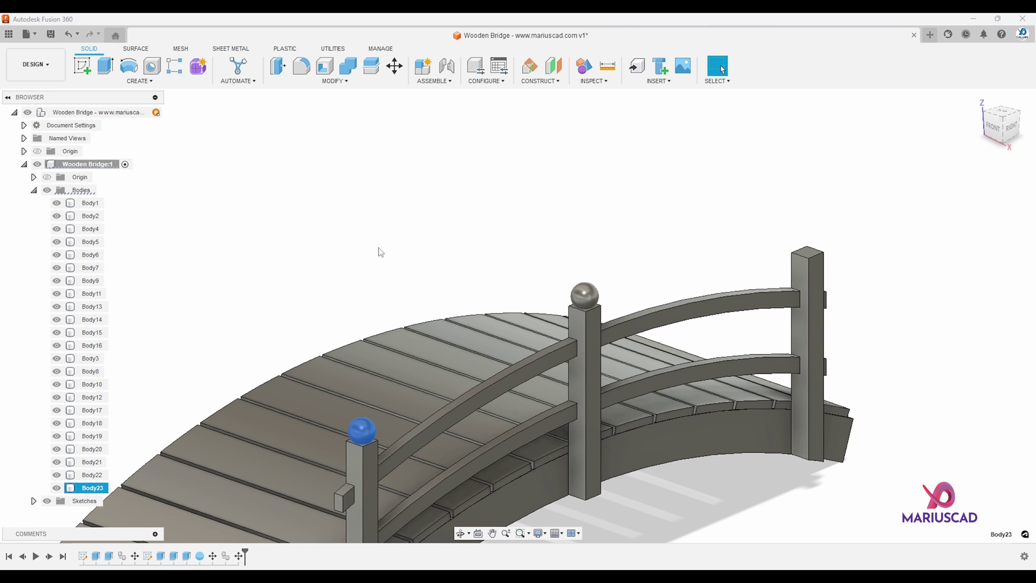
Copy the near end post's sphere point to point onto the top centre of the far end post.
key("m")
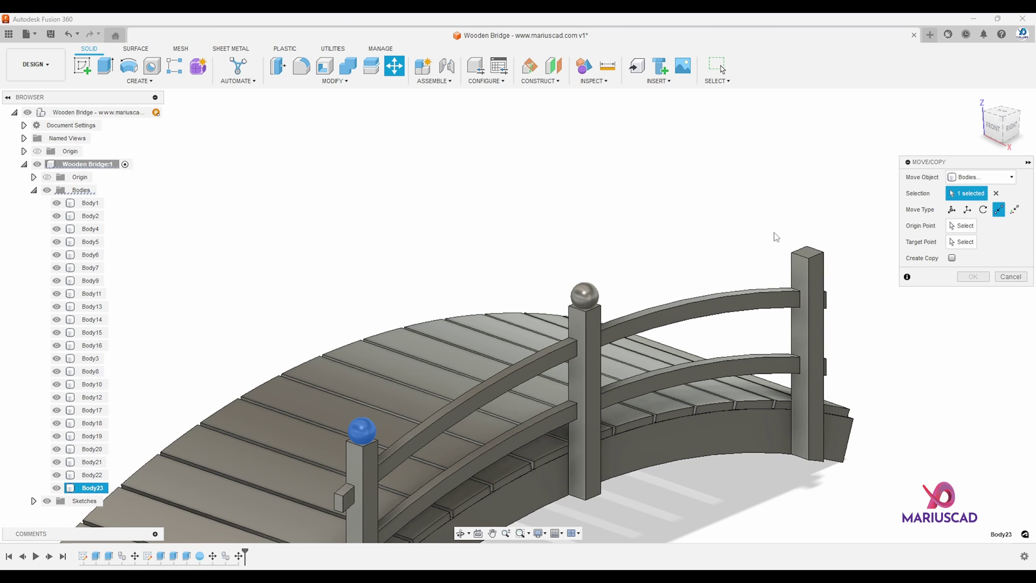
left_click(951, 259)
left_click(961, 225)
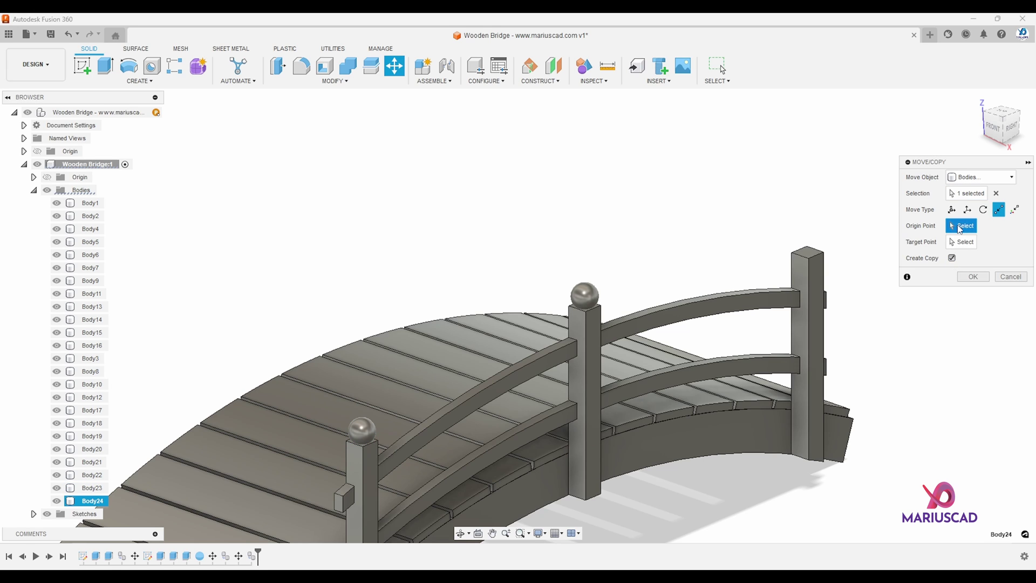
left_click(364, 449)
left_click(809, 260)
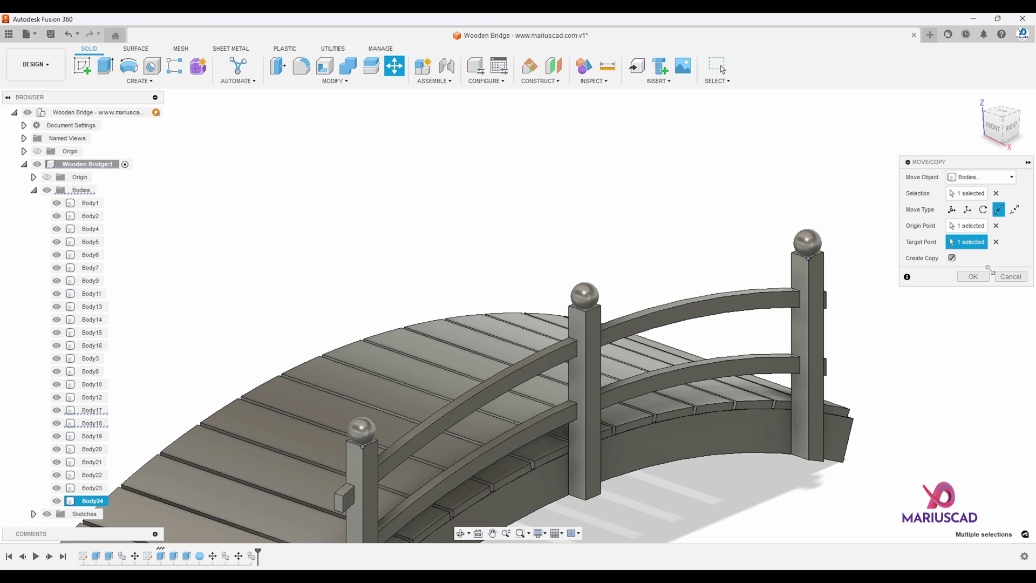
left_click(973, 277)
scroll(854, 327, "down", 5)
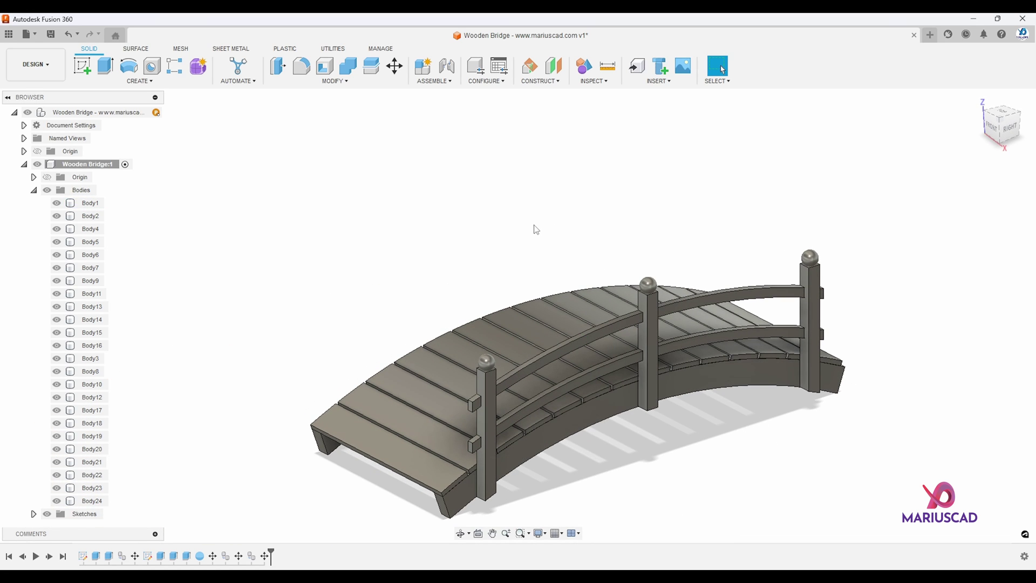
Combine the middle sphere with the middle post using the Join operation.
left_click(348, 66)
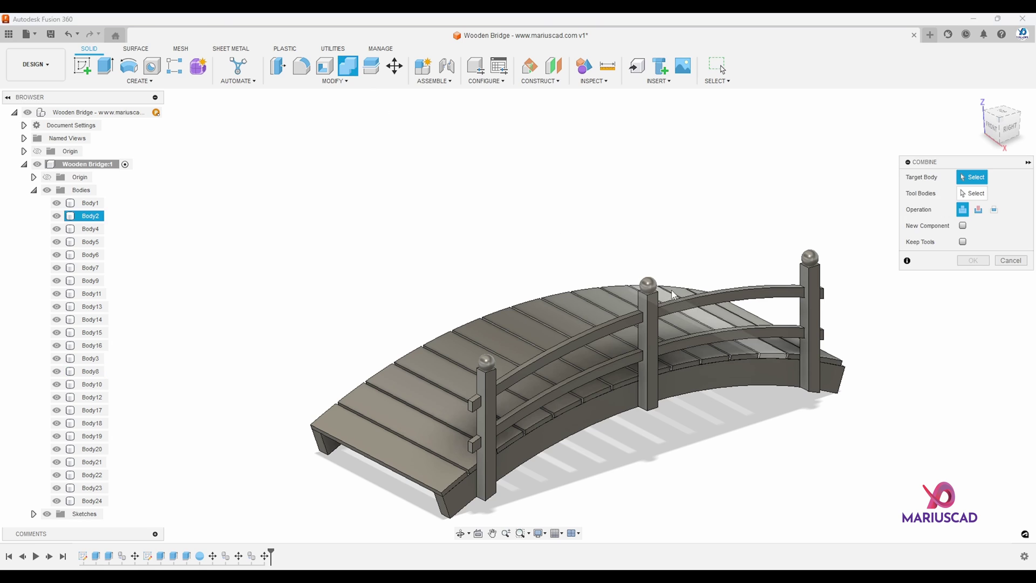
left_click(647, 284)
left_click(653, 306)
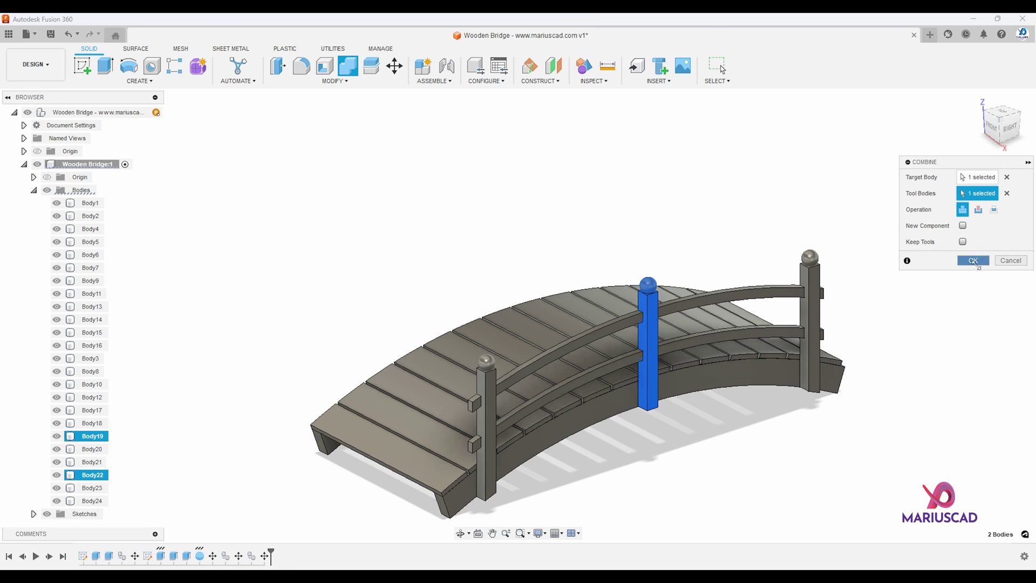
left_click(973, 260)
Join the spheres on the far and near end posts to their respective posts with two Combine operations.
left_click(348, 71)
left_click(809, 258)
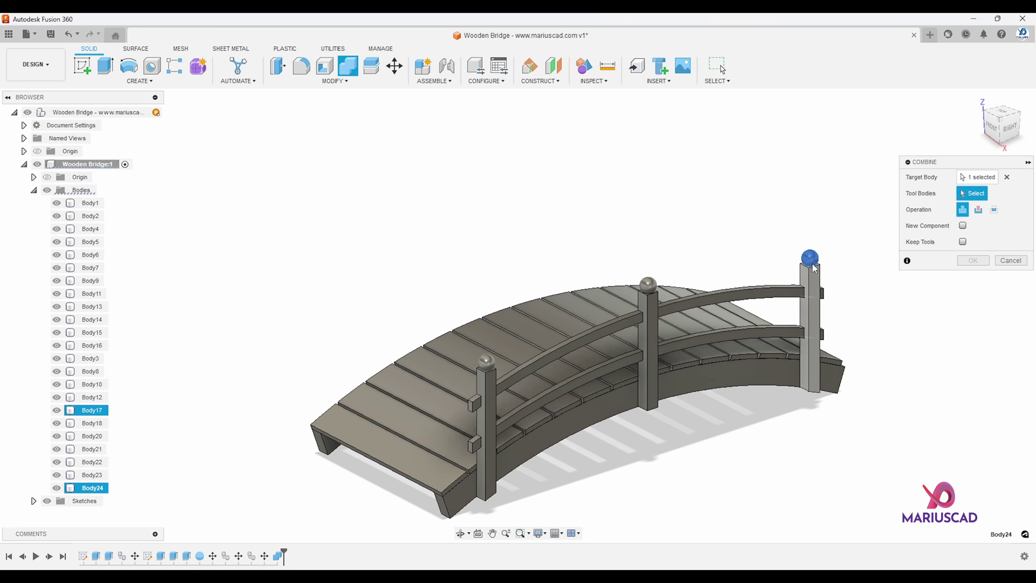
left_click(810, 323)
left_click(975, 265)
left_click(348, 66)
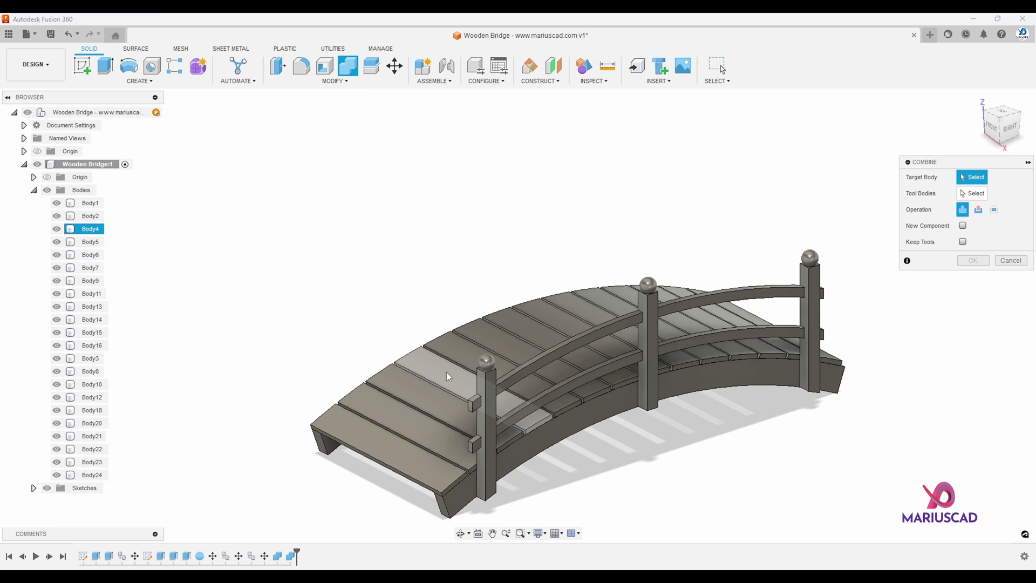
left_click(486, 362)
left_click(488, 392)
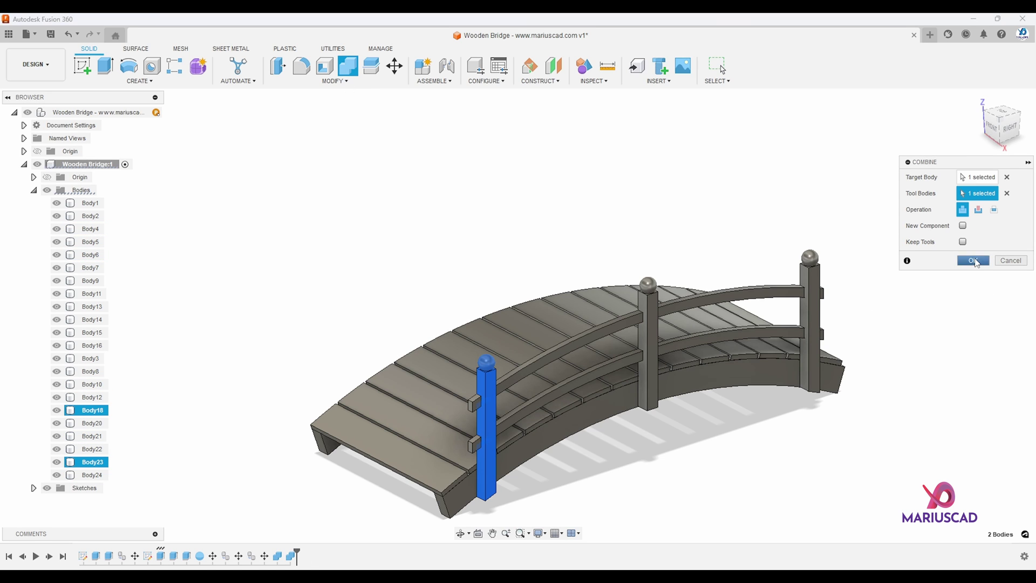
left_click(972, 260)
Check the three combined post-and-sphere bodies one by one and inspect the bridge from its open side.
middle_click_drag(310, 345, 91, 448, "shift")
left_click(91, 462)
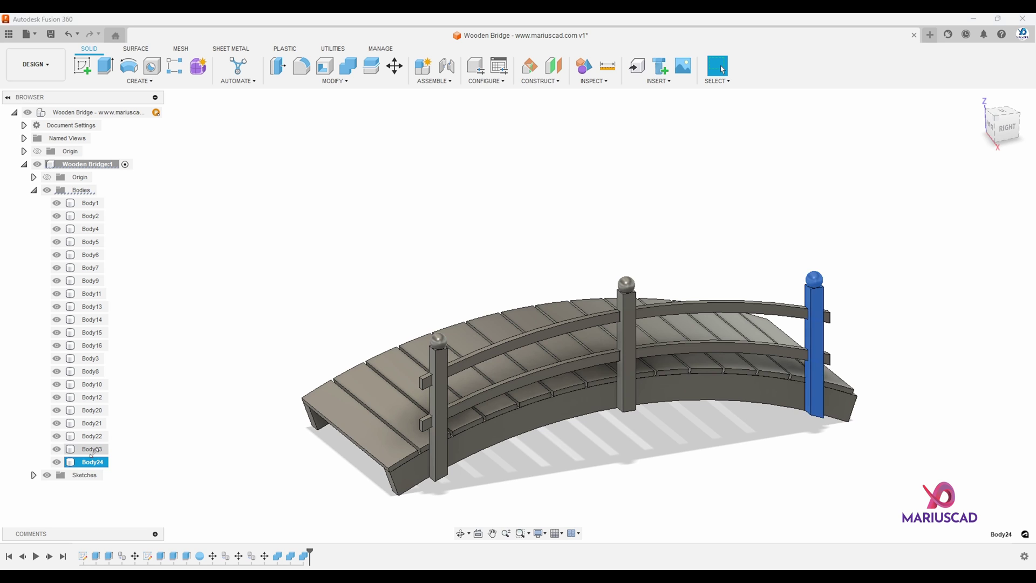
left_click(91, 449)
left_click(89, 437)
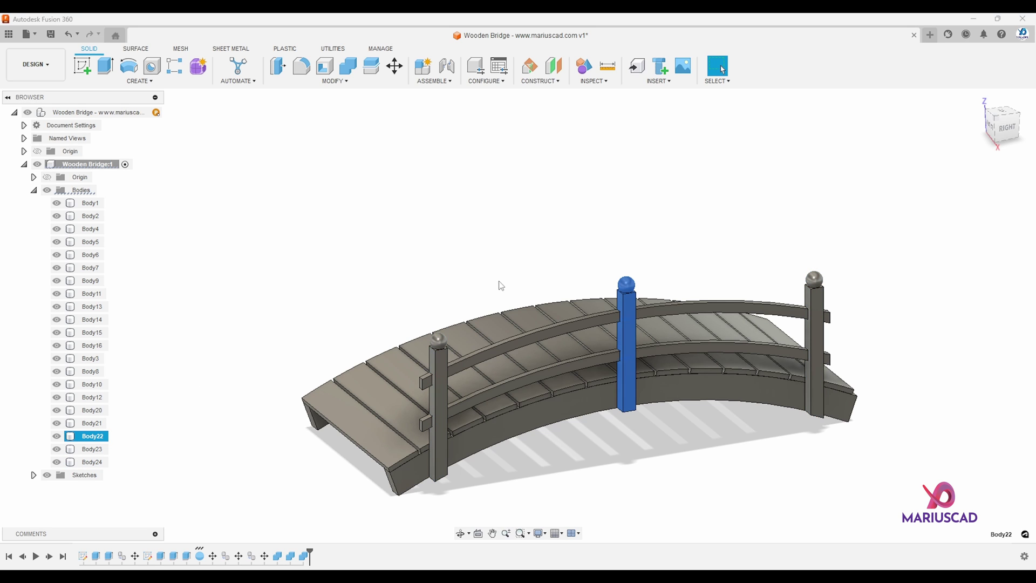
left_click(518, 353)
middle_click_drag(583, 334, 671, 361, "shift")
key("Escape")
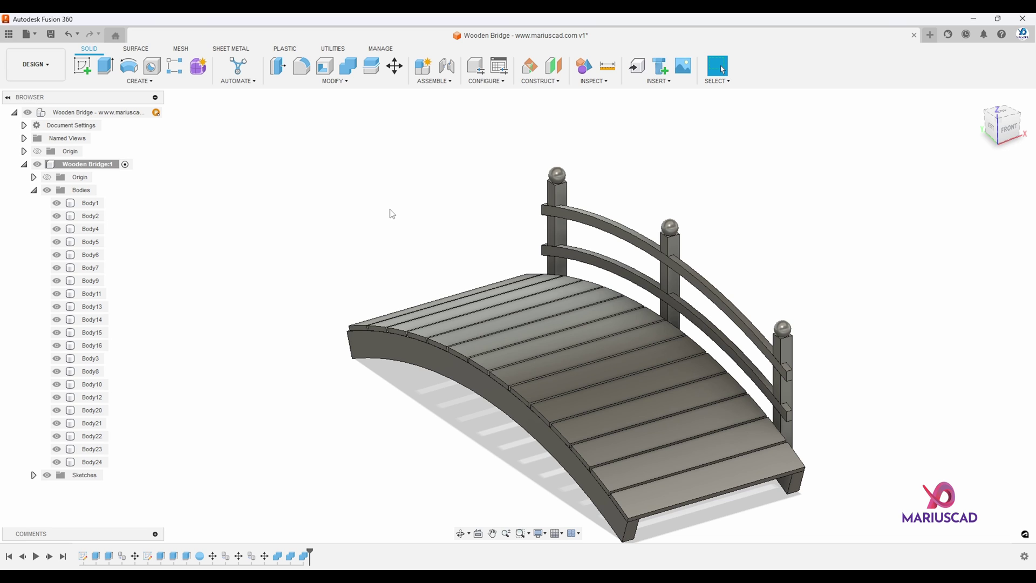
Create a midplane between the outer faces of the two arched side beams.
left_click(542, 82)
left_click(540, 125)
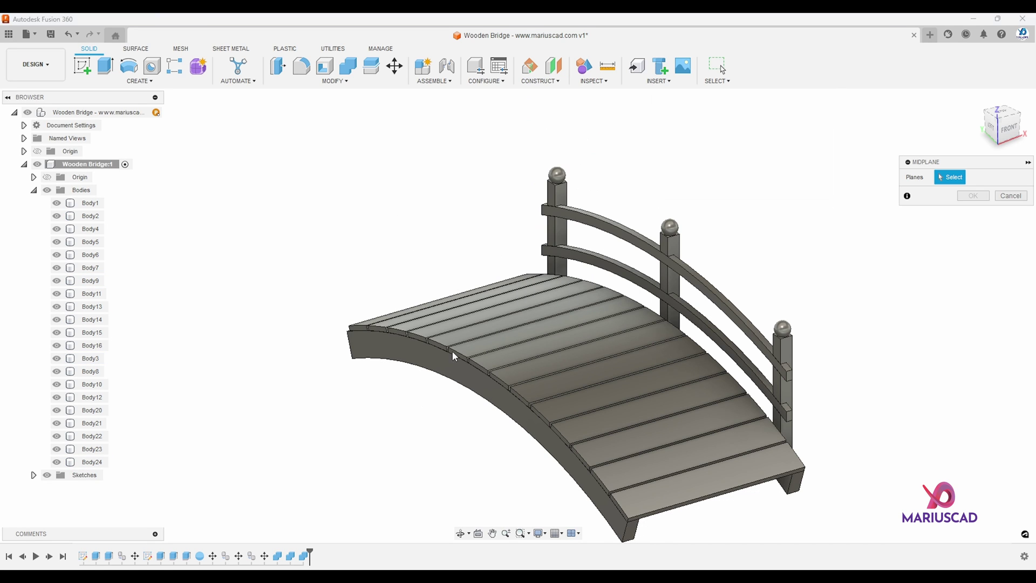
left_click(444, 371)
middle_click_drag(795, 226, 737, 222, "shift")
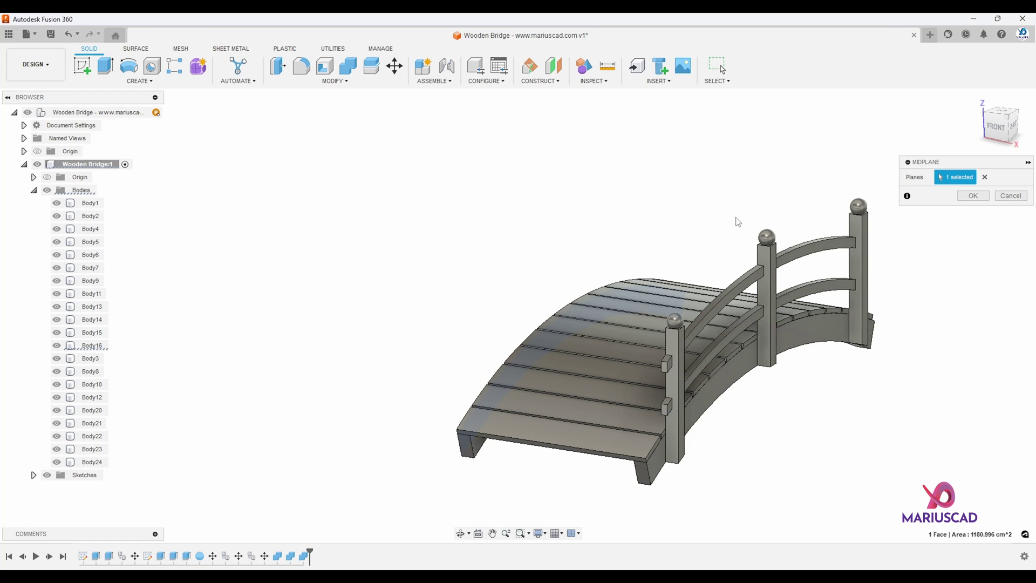
left_click(738, 387)
mouse_move(826, 261)
middle_mouse_down("shift")
mouse_move(850, 262)
mouse_move(828, 272)
middle_mouse_up("shift")
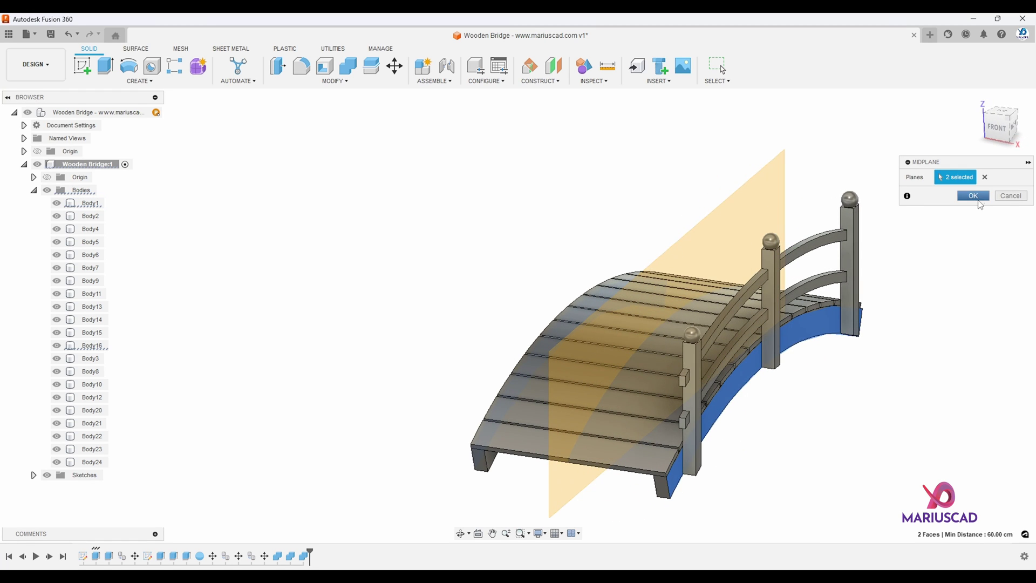
left_click(974, 196)
middle_click_drag(593, 279, 469, 266)
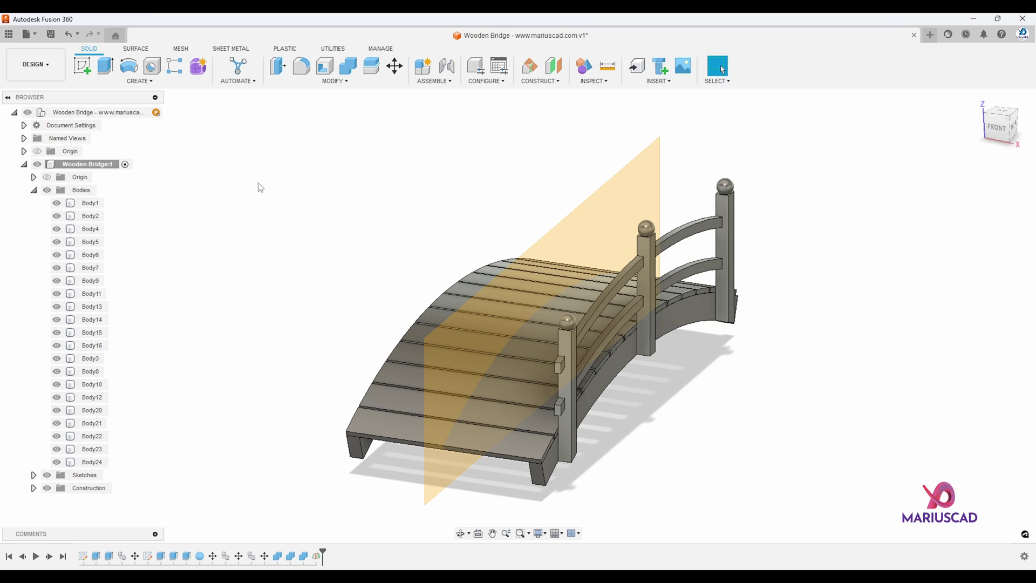
Mirror the three capped posts and both rails across the midplane as new bodies.
left_click(141, 81)
left_click(108, 311)
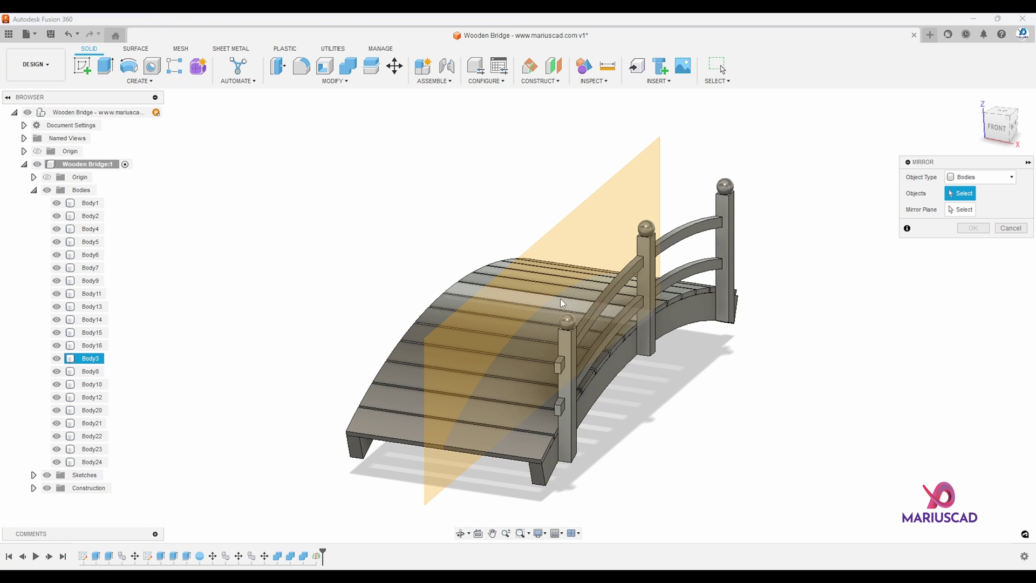
left_click(654, 251)
left_click(690, 222)
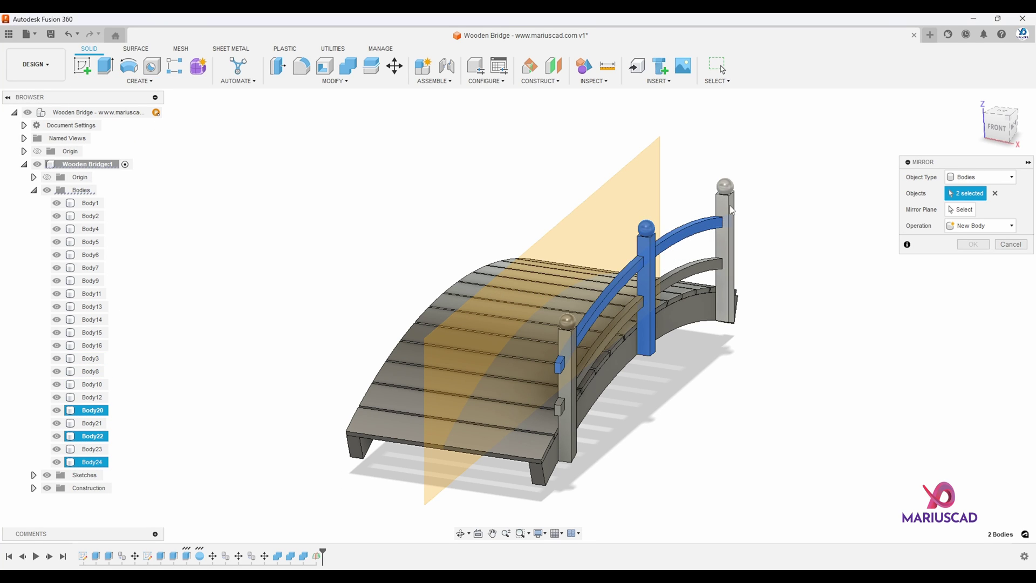
left_click(724, 253)
left_click(568, 342)
left_click(594, 345)
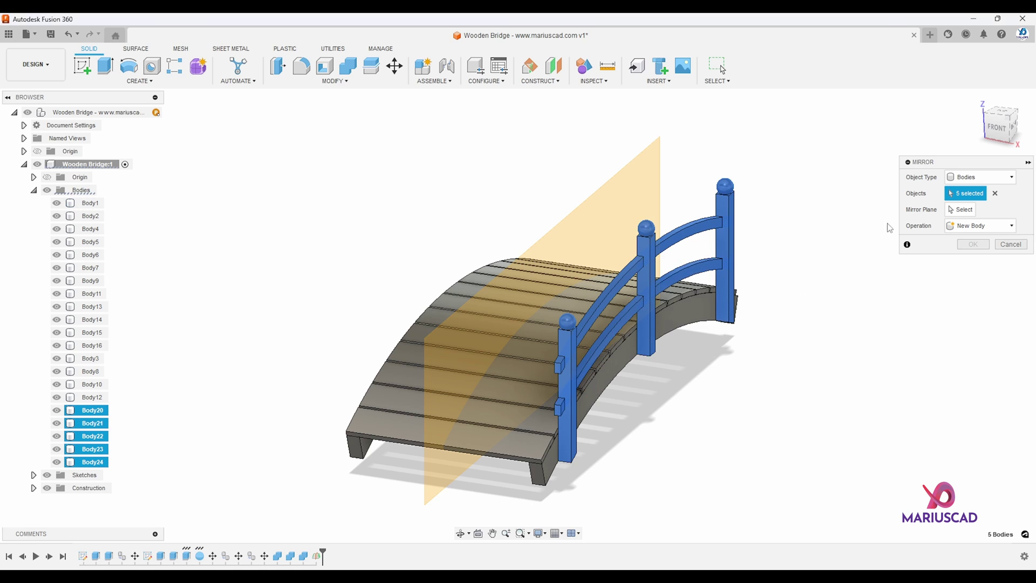
left_click(963, 210)
left_click(640, 176)
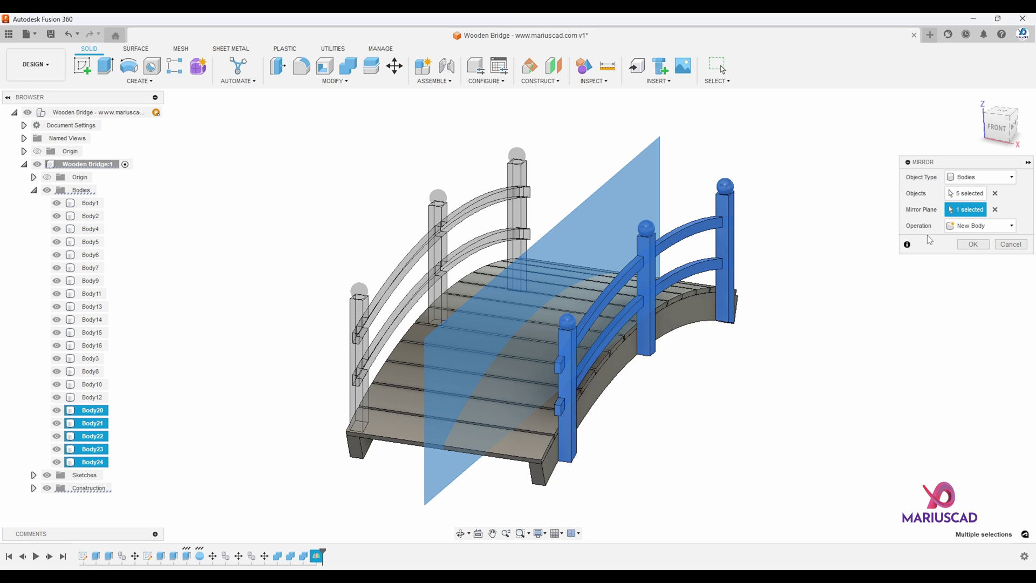
left_click(973, 244)
Hide the midplane construction plane and view the complete bridge.
scroll(81, 489, "down", 2)
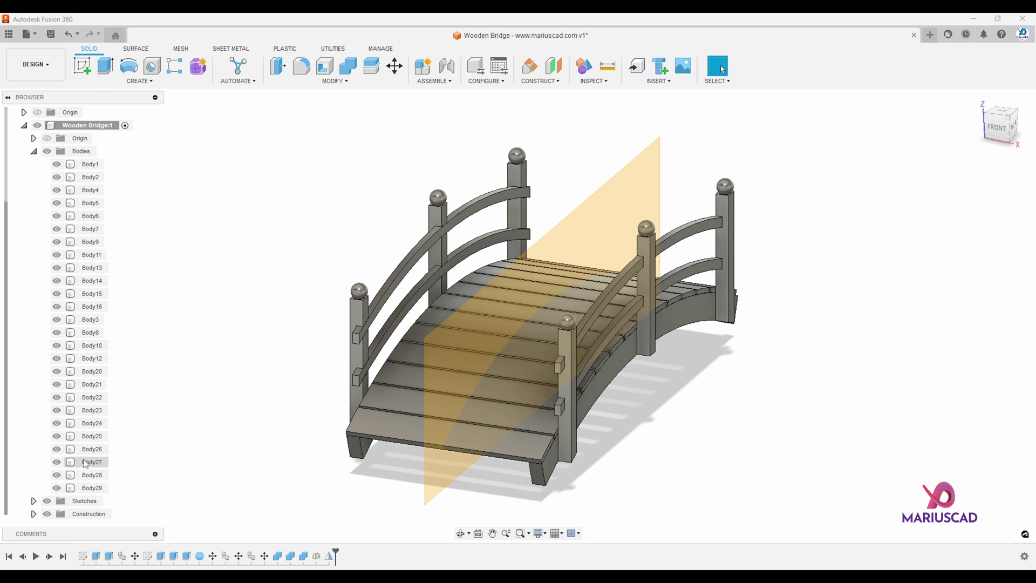
left_click(34, 514)
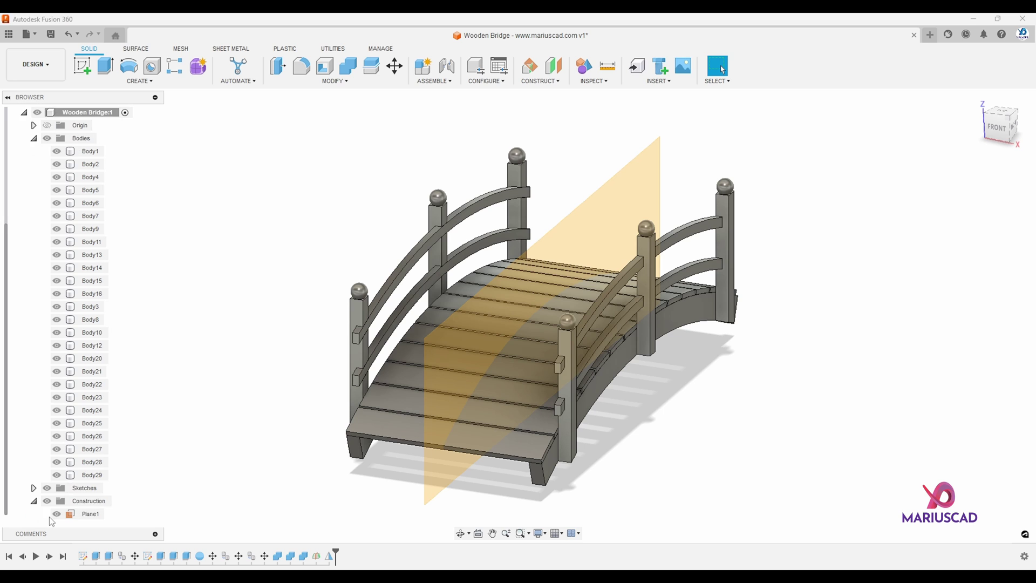
left_click(57, 513)
middle_click_drag(626, 403, 596, 394, "shift")
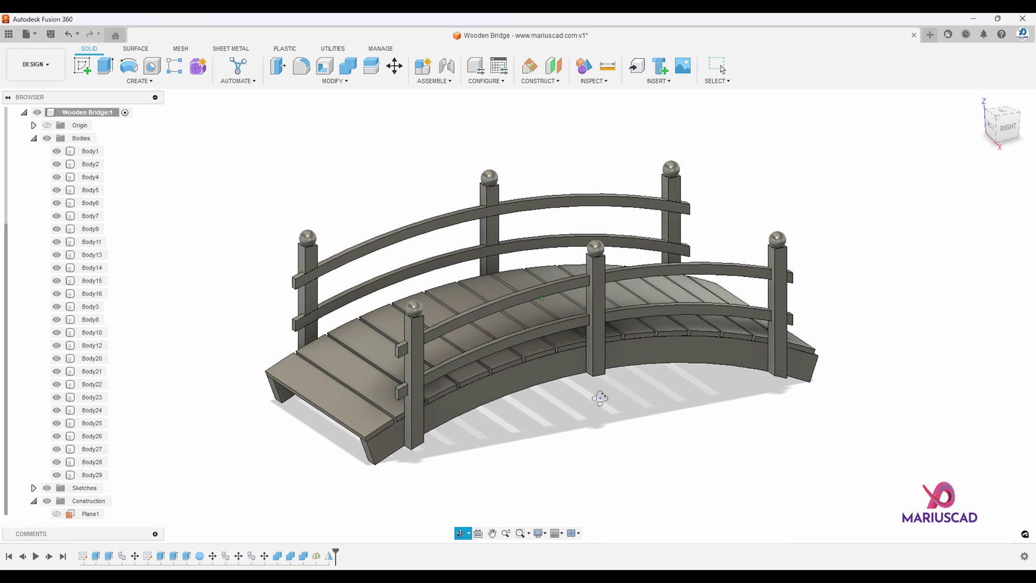
middle_click_drag(683, 429, 691, 429, "shift")
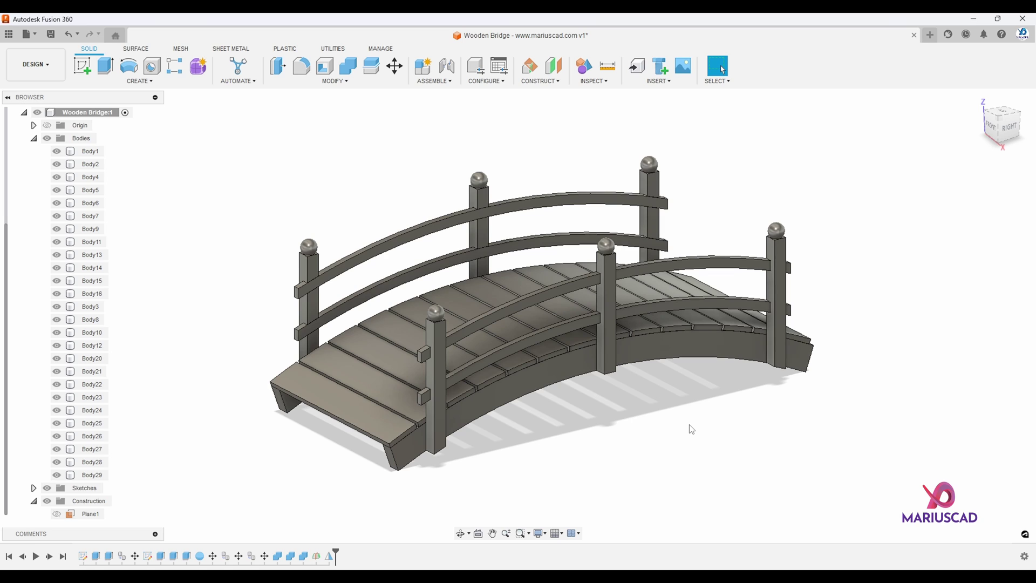
Search the appearance library for wood and apply 3D Cherry - Unfinished to all bodies of the bridge.
key("a")
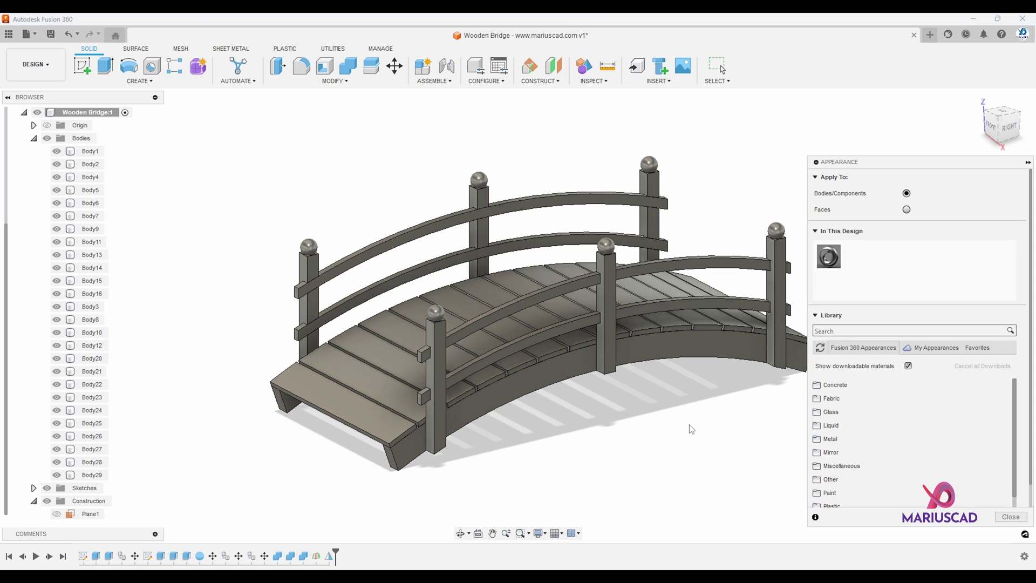
left_click(849, 330)
type("woo")
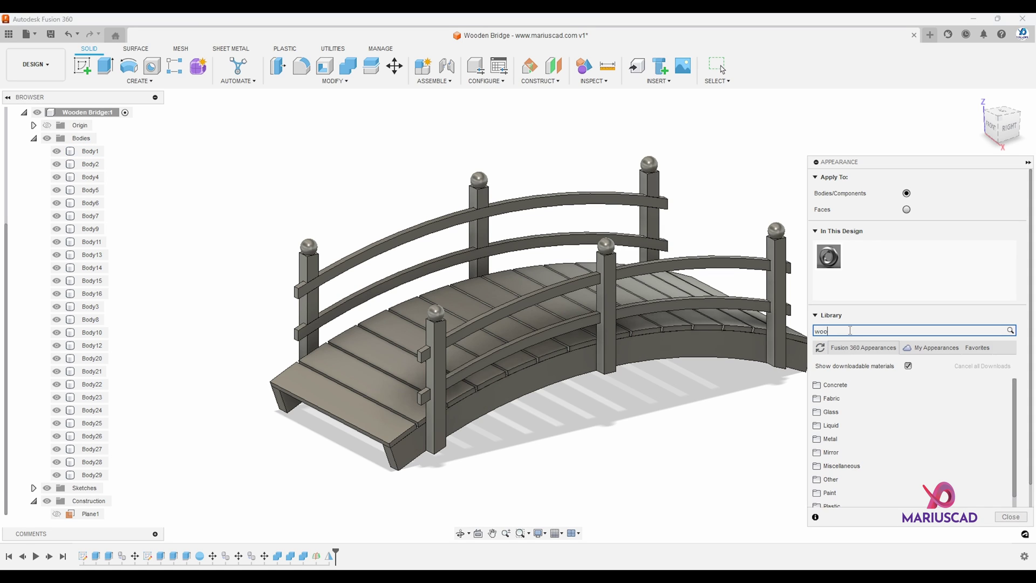
type("d")
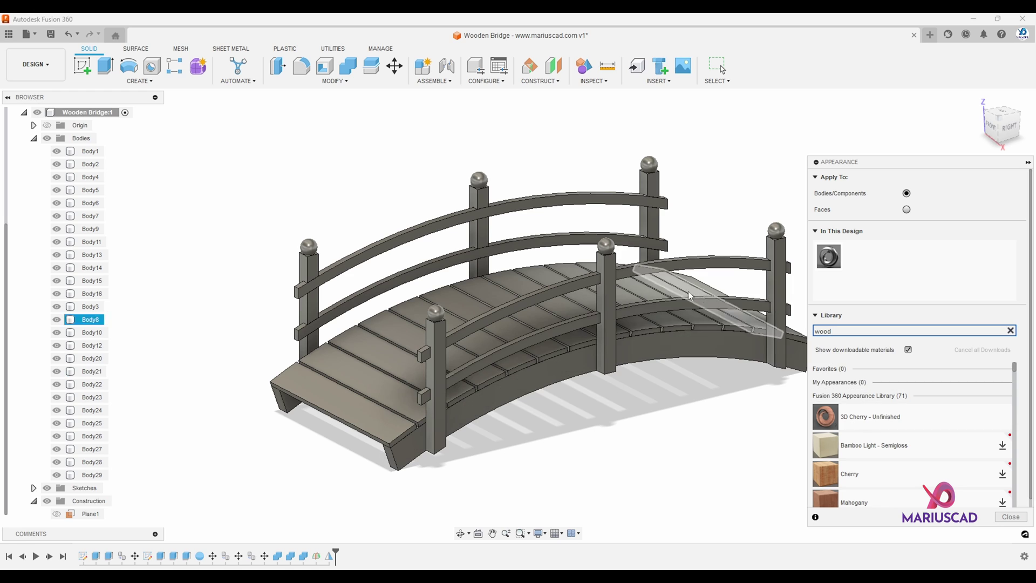
left_click(83, 151)
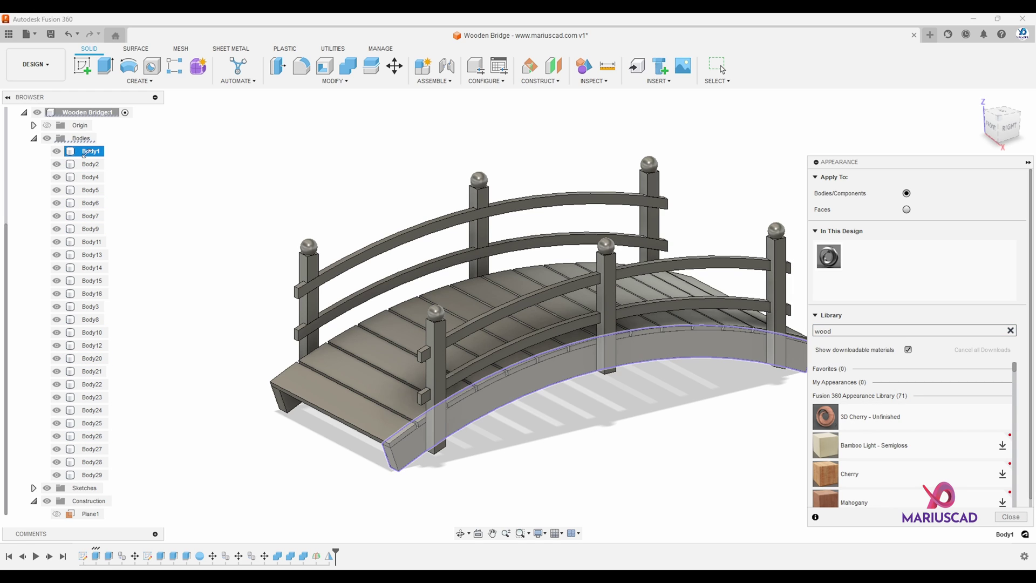
left_click(92, 474, "shift")
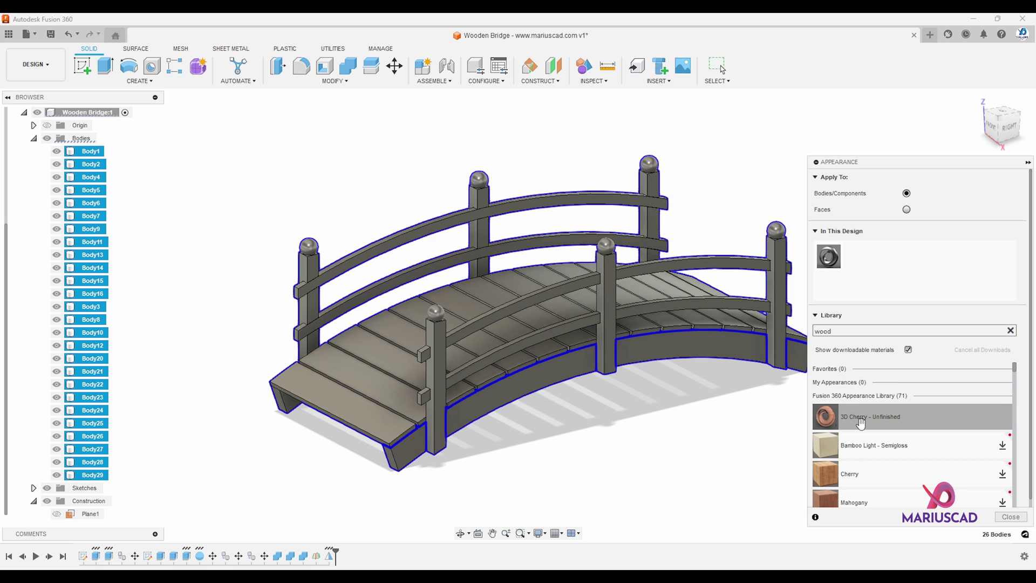
left_click_drag(647, 313, 645, 312)
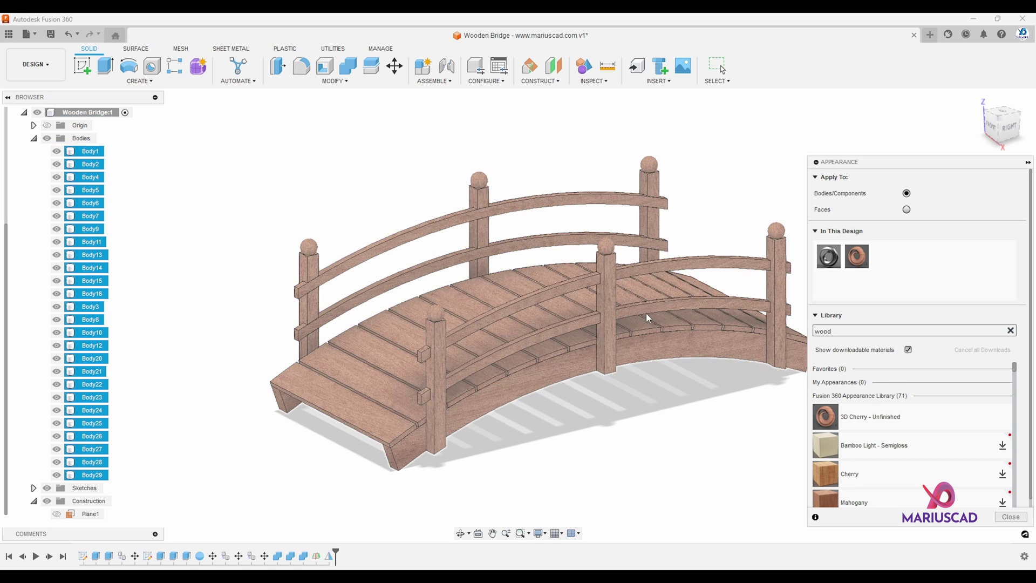
key("Escape")
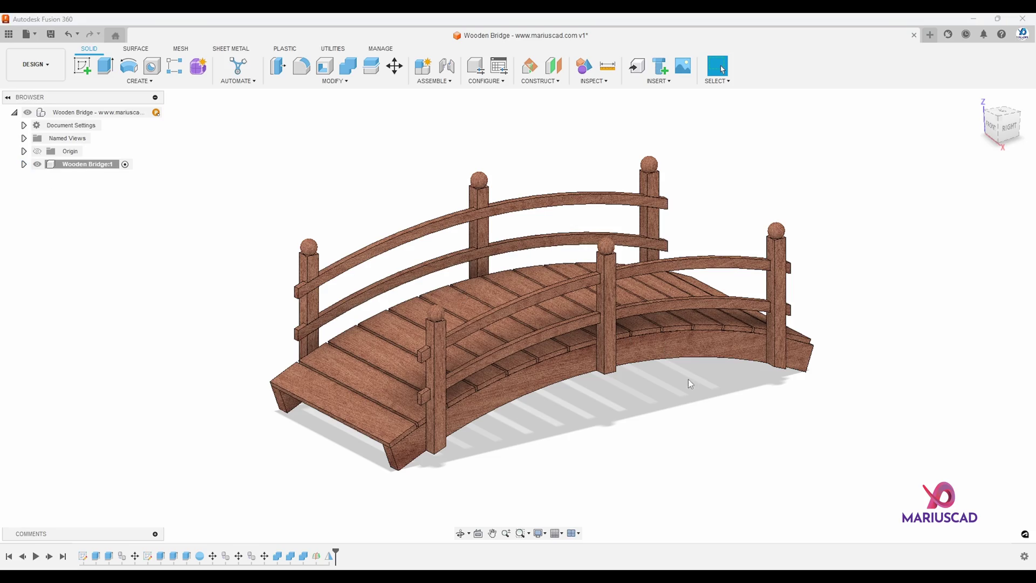
middle_click_drag(735, 444, 338, 351, "shift")
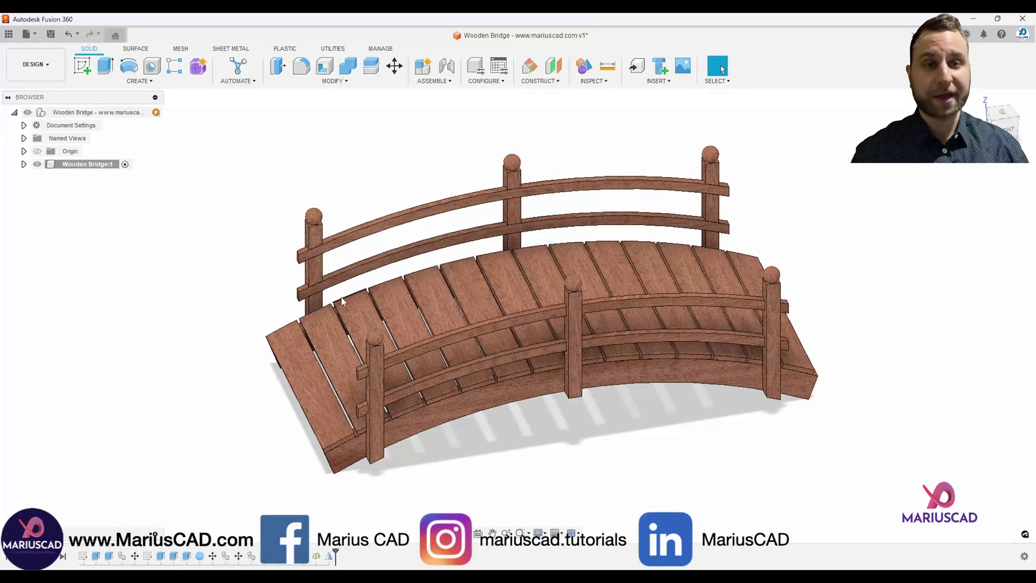